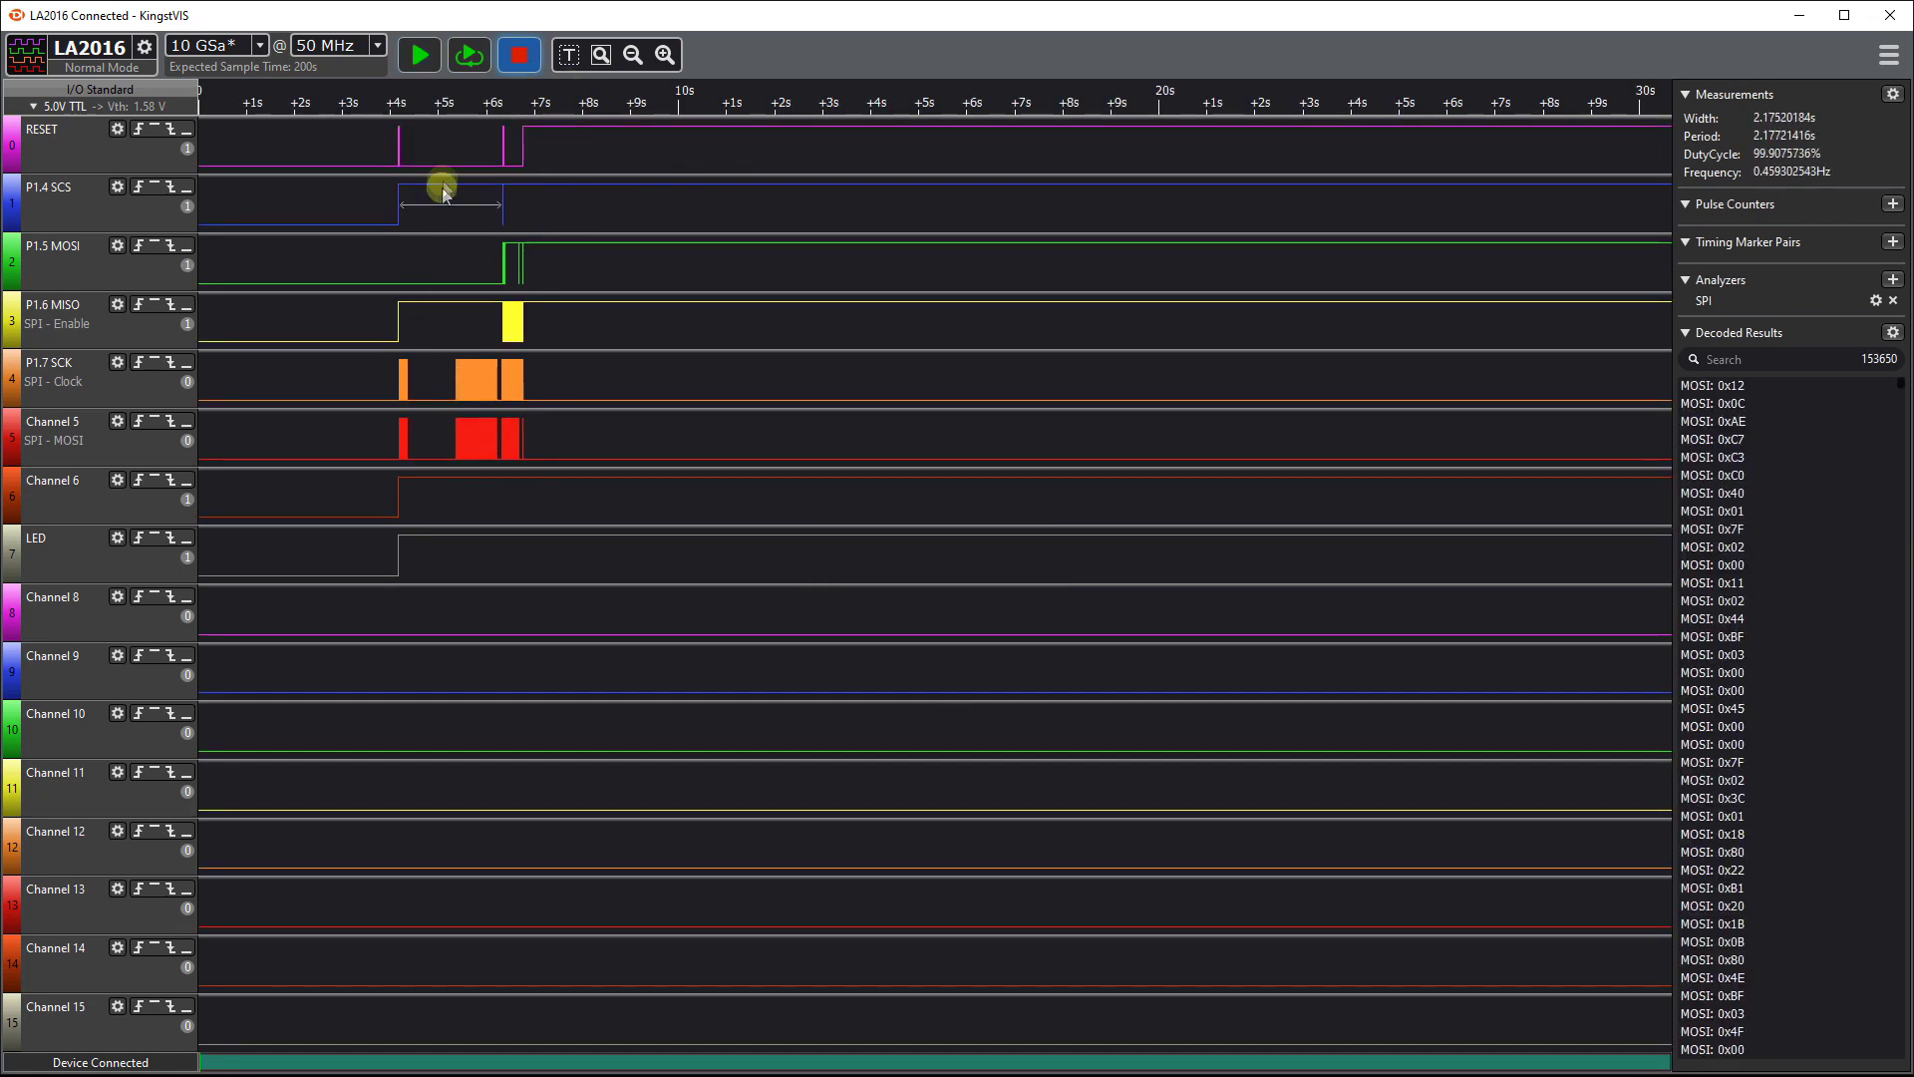
Step: Zoom into the SPI burst at 4.17 s down to single SCK clock pulses
{"action": "scroll", "coordinate": [414, 522], "scroll_direction": "up", "scroll_amount": 5}
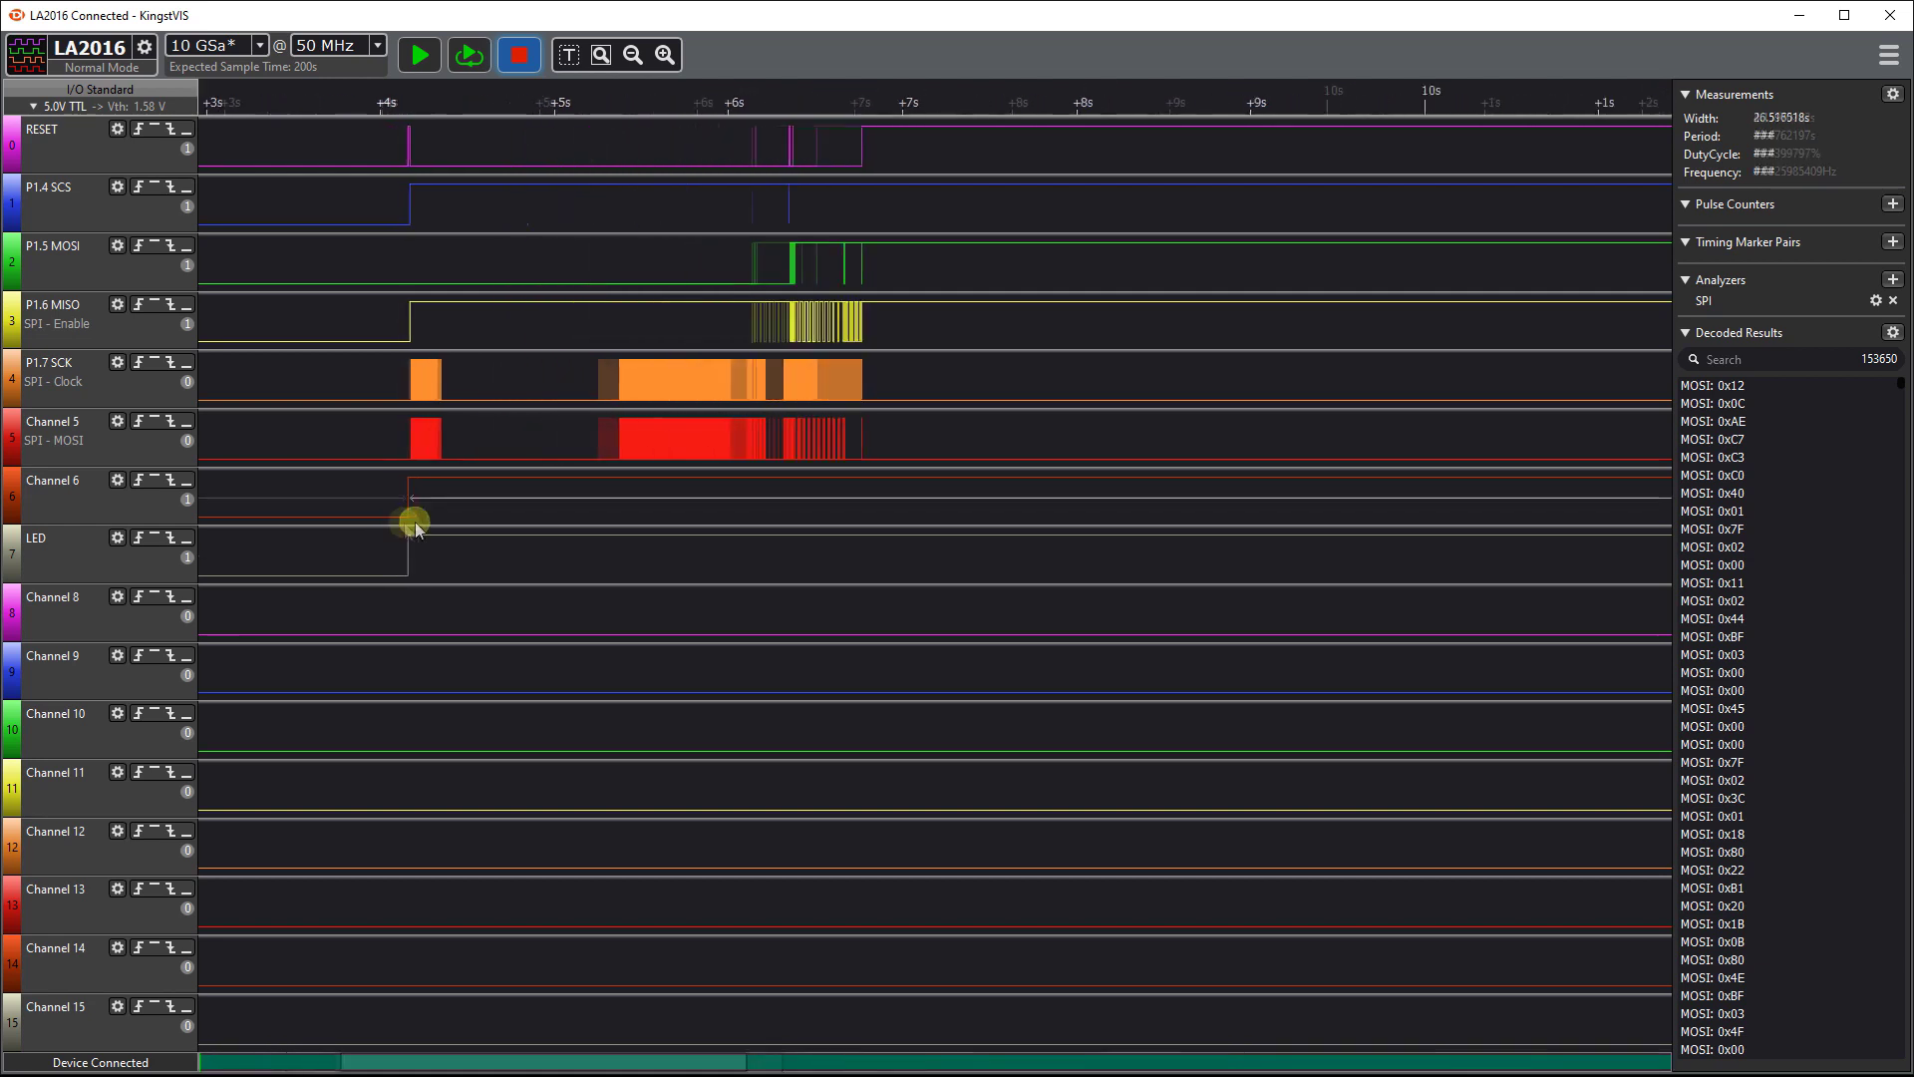
{"action": "scroll", "coordinate": [372, 488], "scroll_direction": "up", "scroll_amount": 2}
{"action": "scroll", "coordinate": [282, 508], "scroll_direction": "up", "scroll_amount": 2}
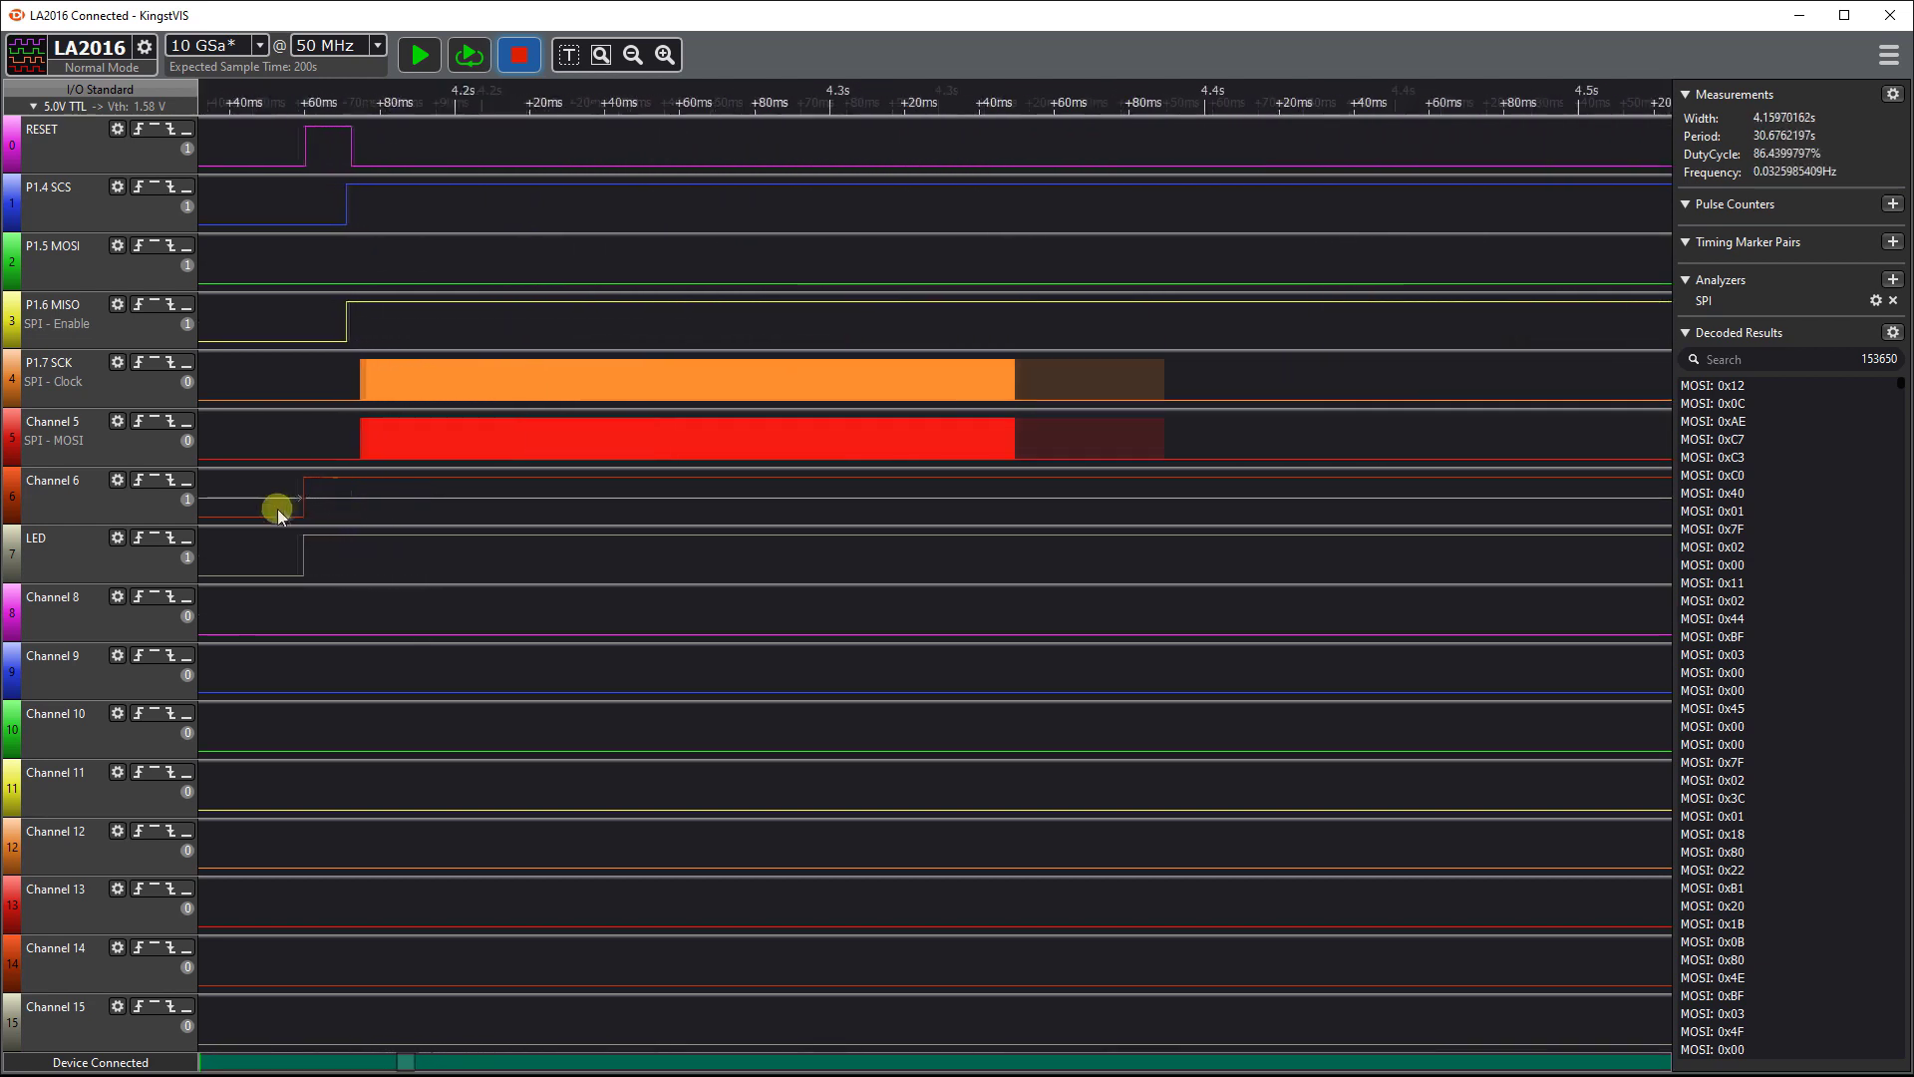
{"action": "scroll", "coordinate": [350, 290], "scroll_direction": "up", "scroll_amount": 2}
{"action": "scroll", "coordinate": [311, 373], "scroll_direction": "up", "scroll_amount": 1}
{"action": "scroll", "coordinate": [311, 373], "scroll_direction": "down", "scroll_amount": 6}
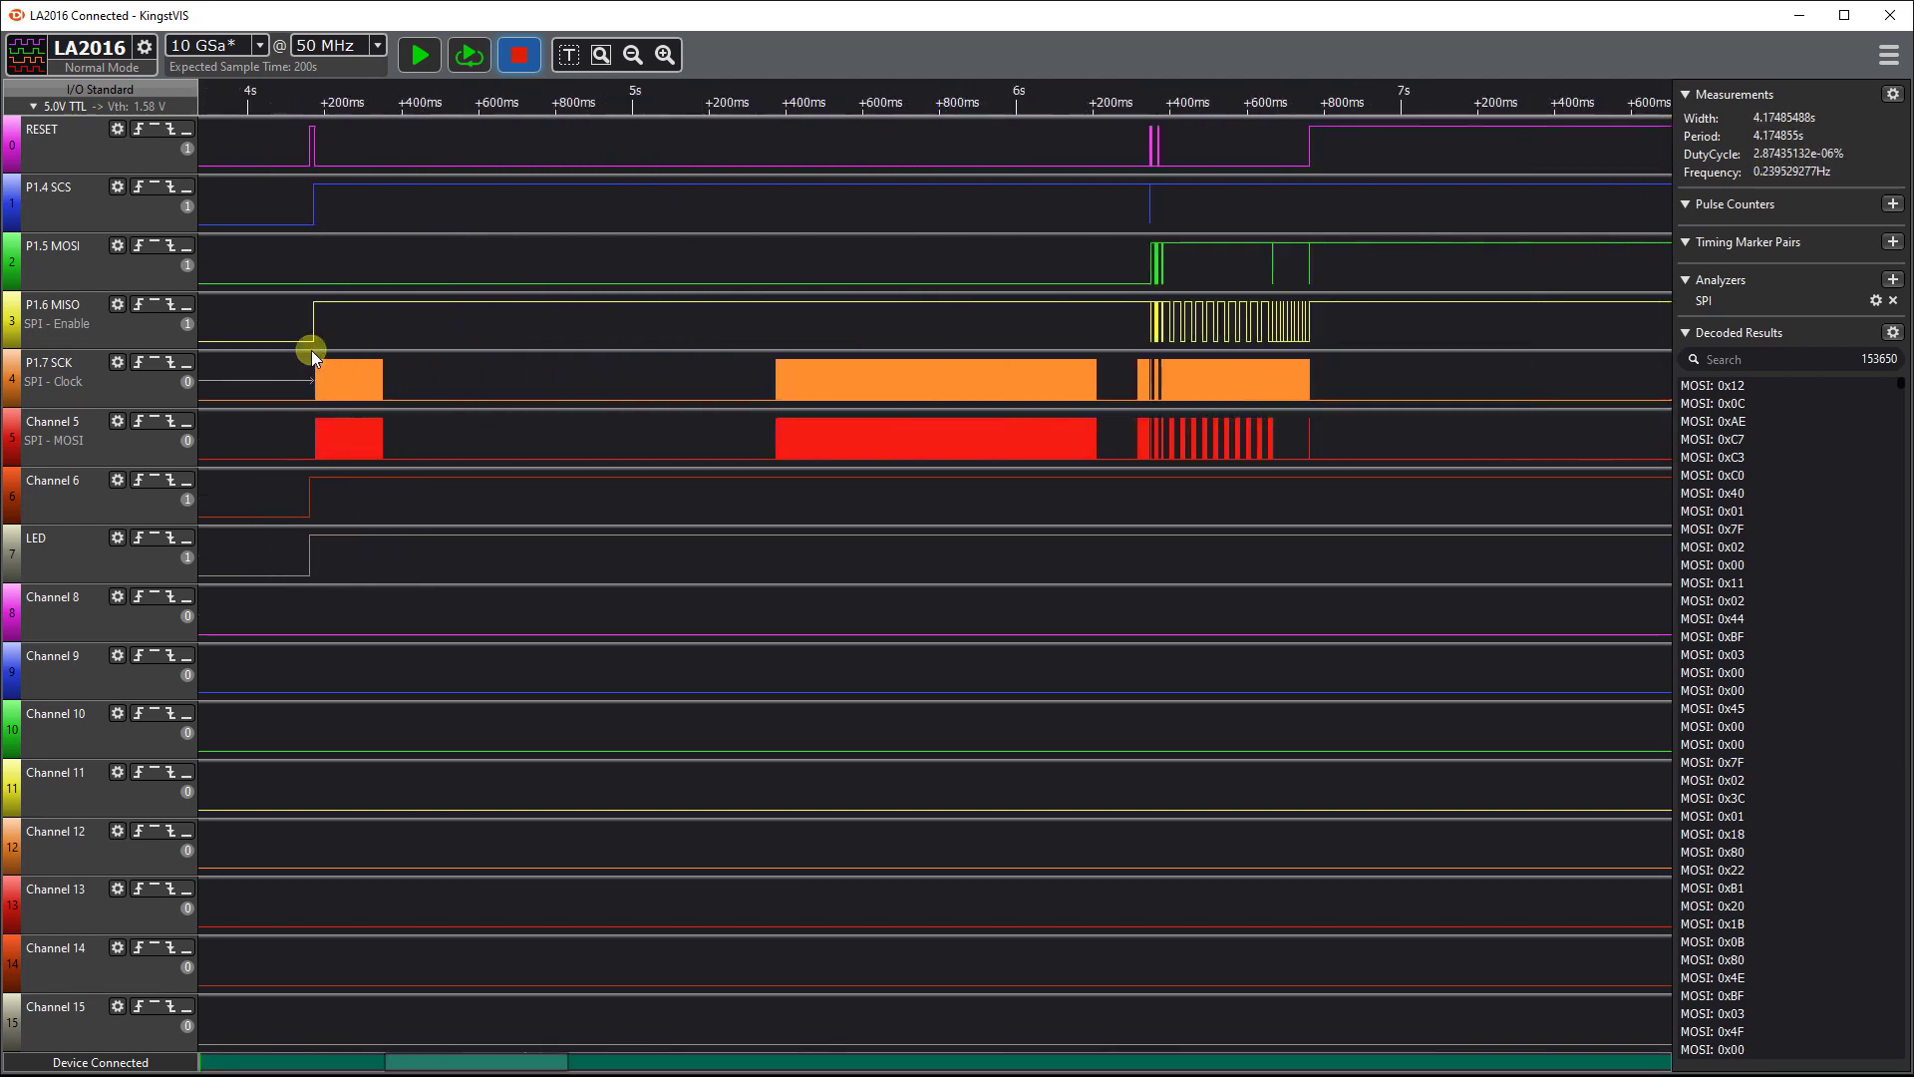
{"action": "scroll", "coordinate": [308, 445], "scroll_direction": "up", "scroll_amount": 8}
{"action": "scroll", "coordinate": [379, 437], "scroll_direction": "up", "scroll_amount": 8}
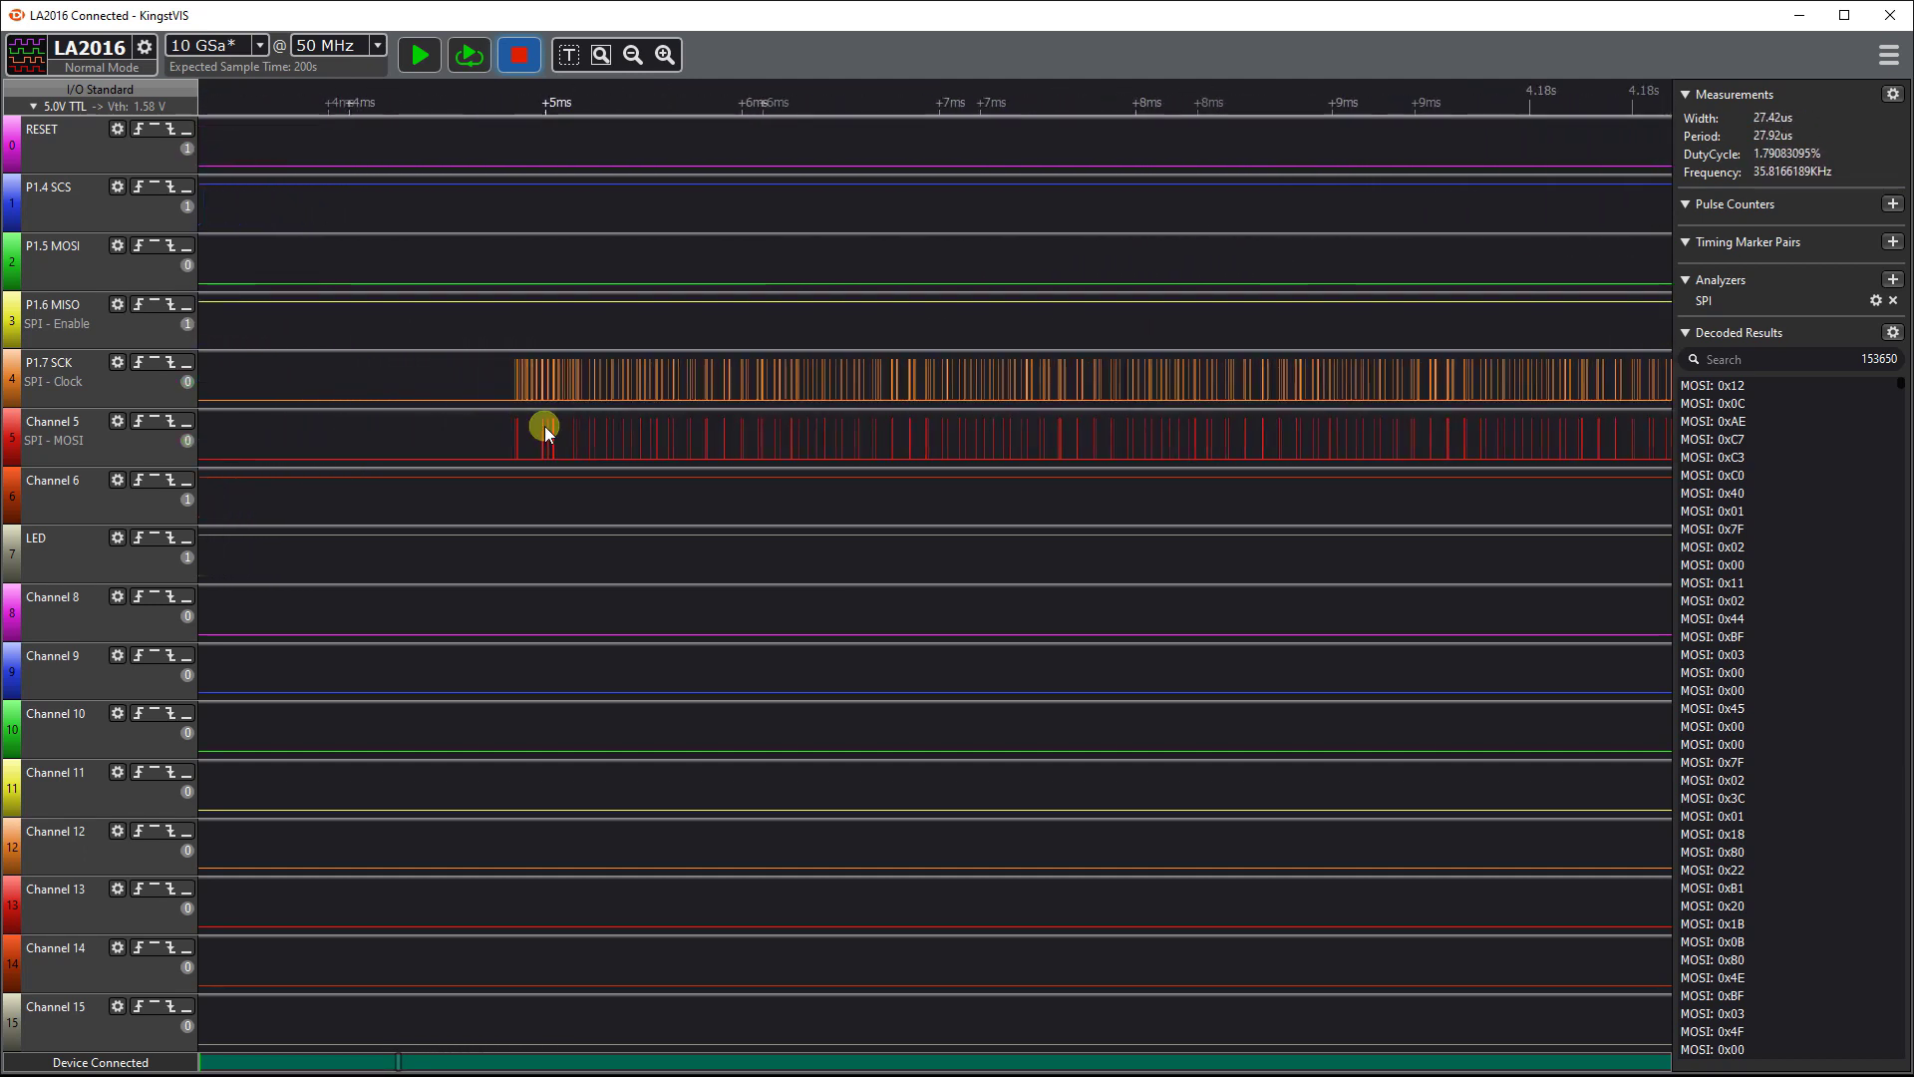
{"action": "scroll", "coordinate": [482, 435], "scroll_direction": "up", "scroll_amount": 8}
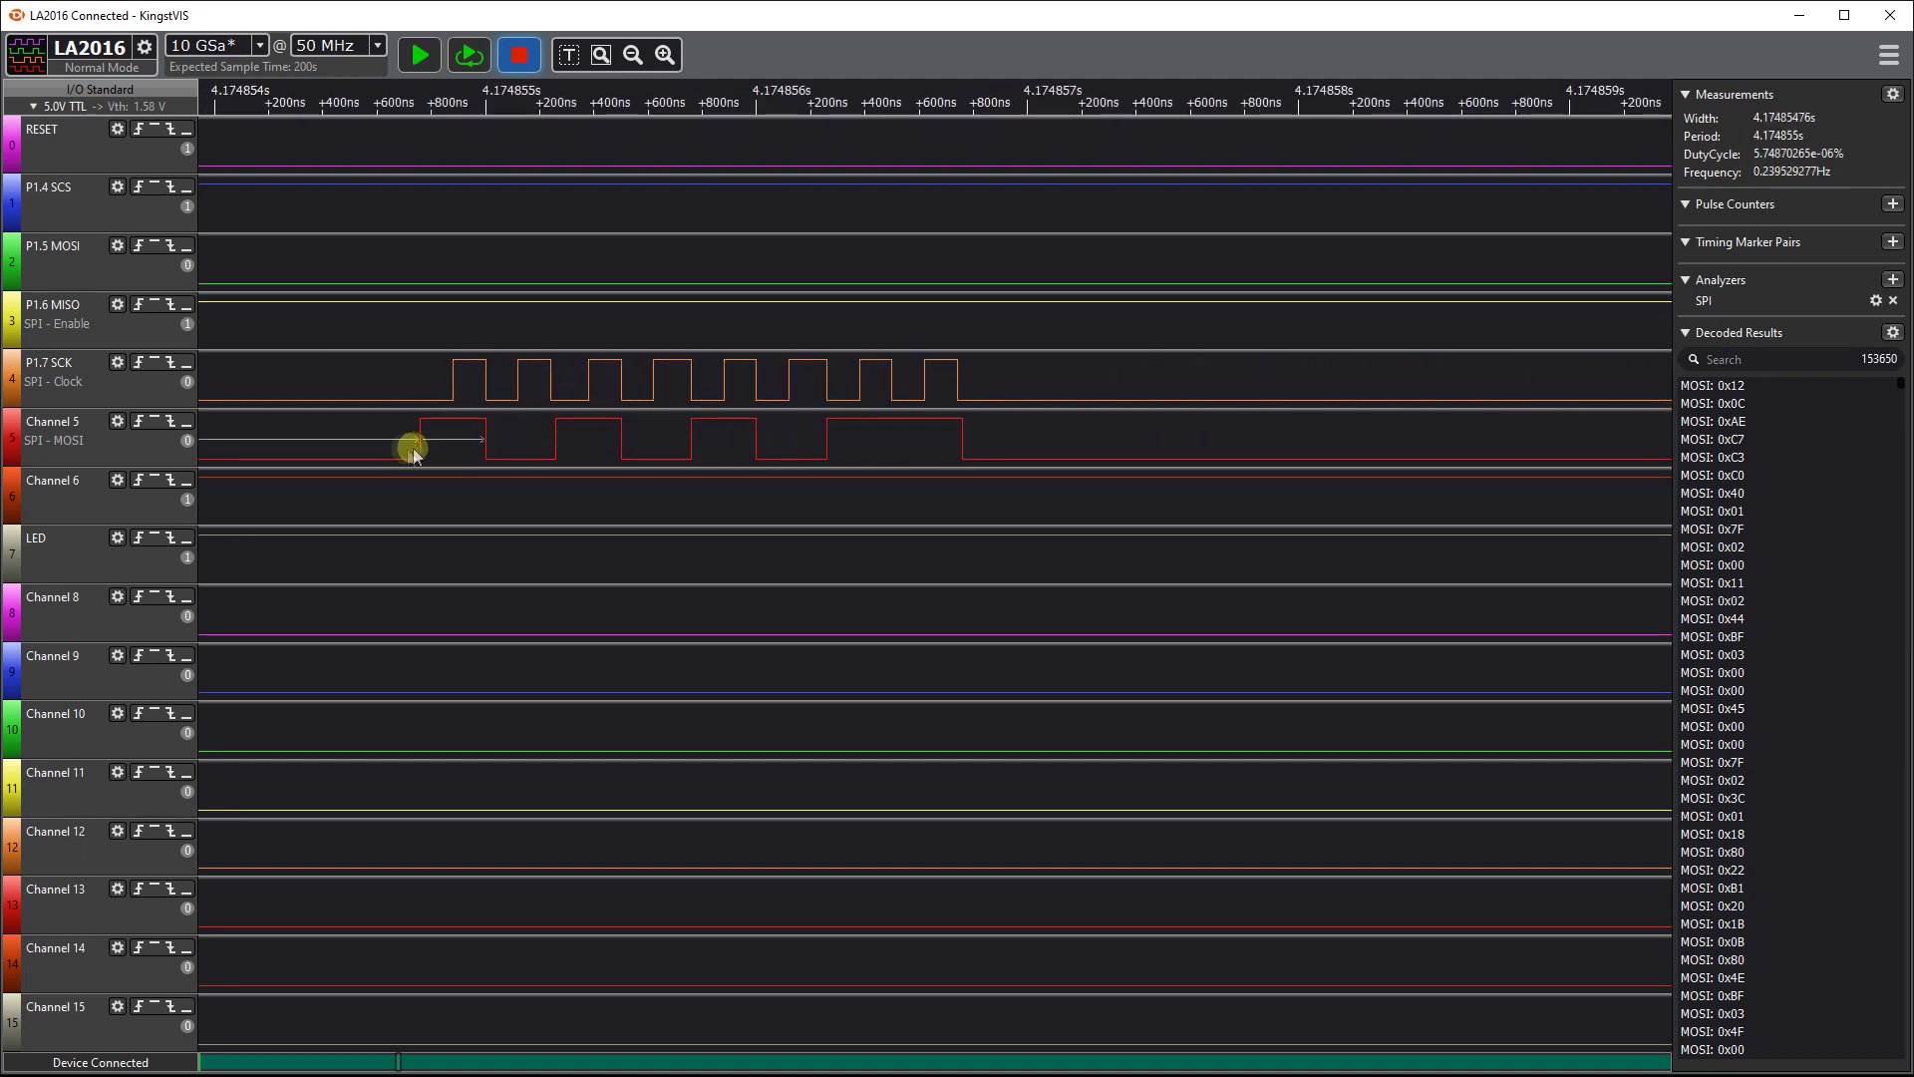
Step: Zoom back out to the 4–7 s stretch of bursts, where SCK measures 120 ns width and 280 ns period
{"action": "scroll", "coordinate": [344, 419], "scroll_direction": "down", "scroll_amount": 3}
{"action": "scroll", "coordinate": [347, 429], "scroll_direction": "down", "scroll_amount": 8}
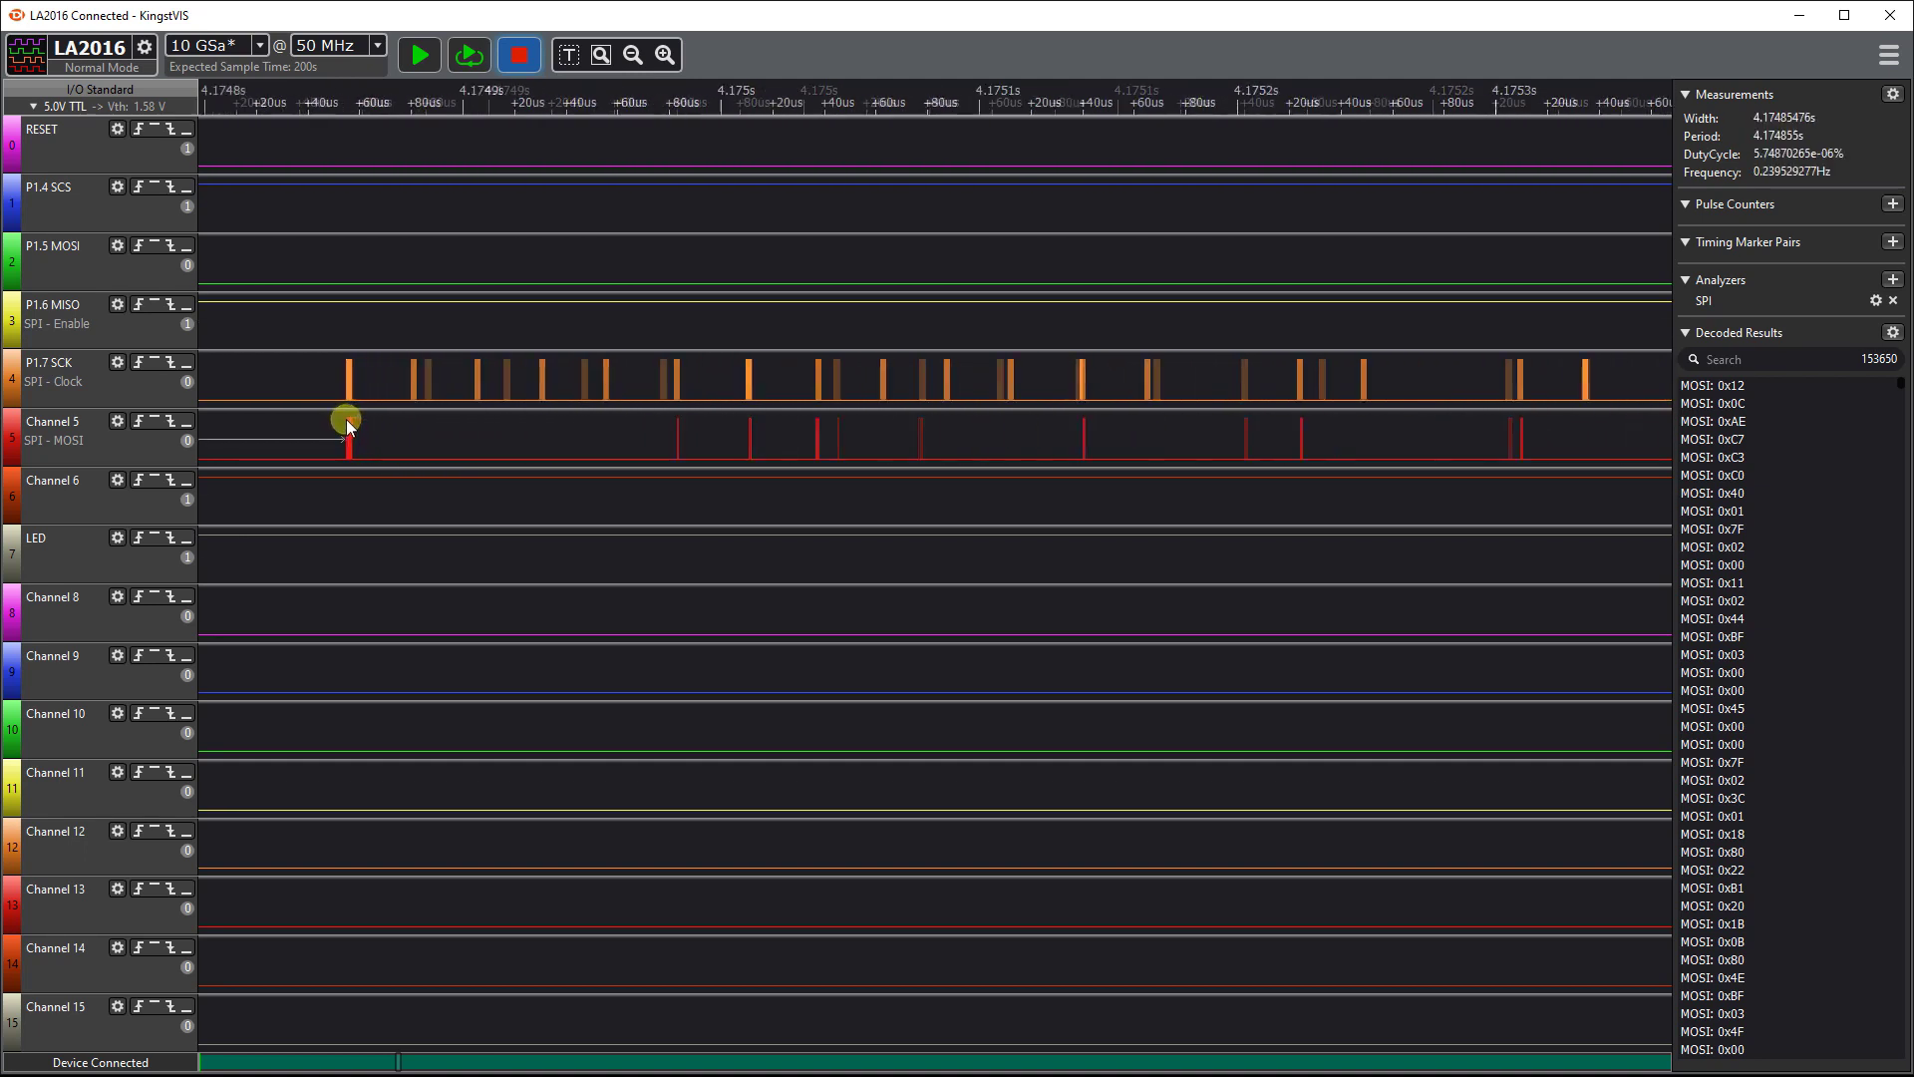
{"action": "scroll", "coordinate": [345, 419], "scroll_direction": "down", "scroll_amount": 8}
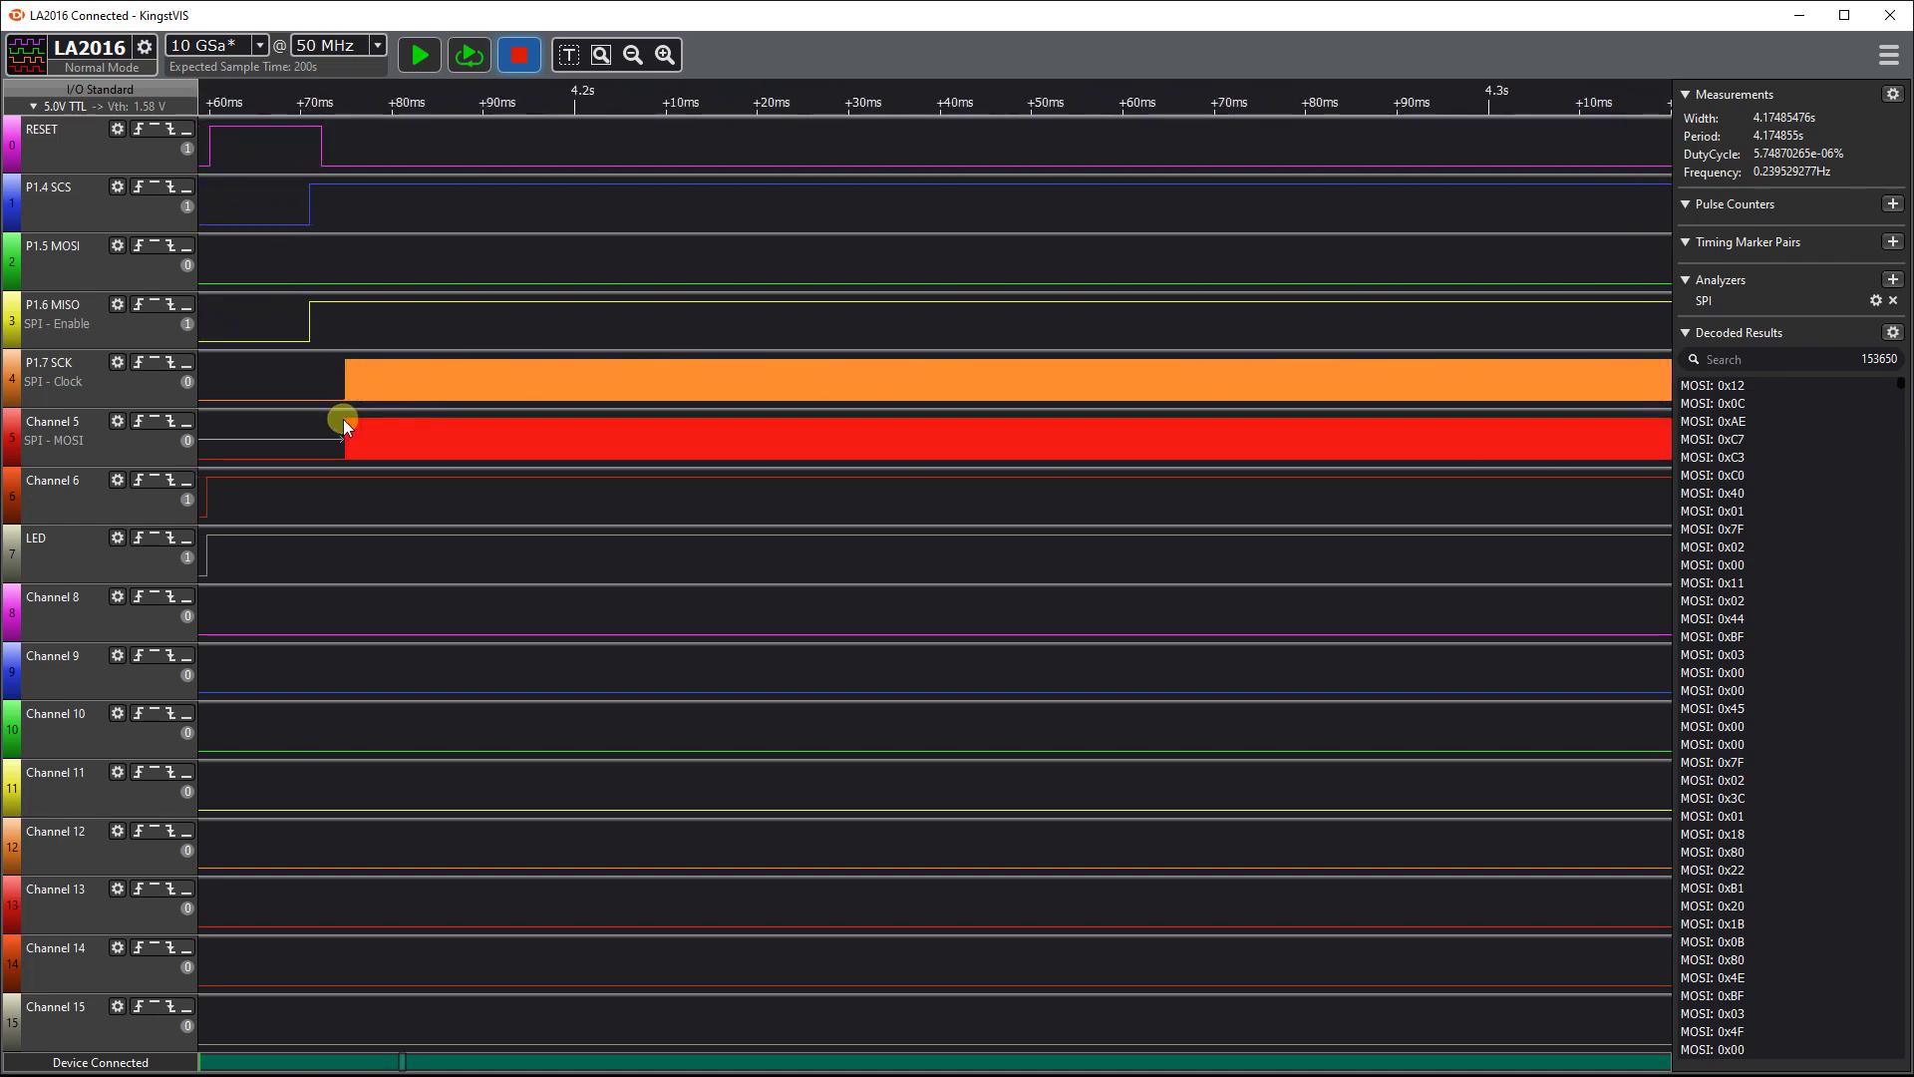
{"action": "scroll", "coordinate": [299, 415], "scroll_direction": "down", "scroll_amount": 3}
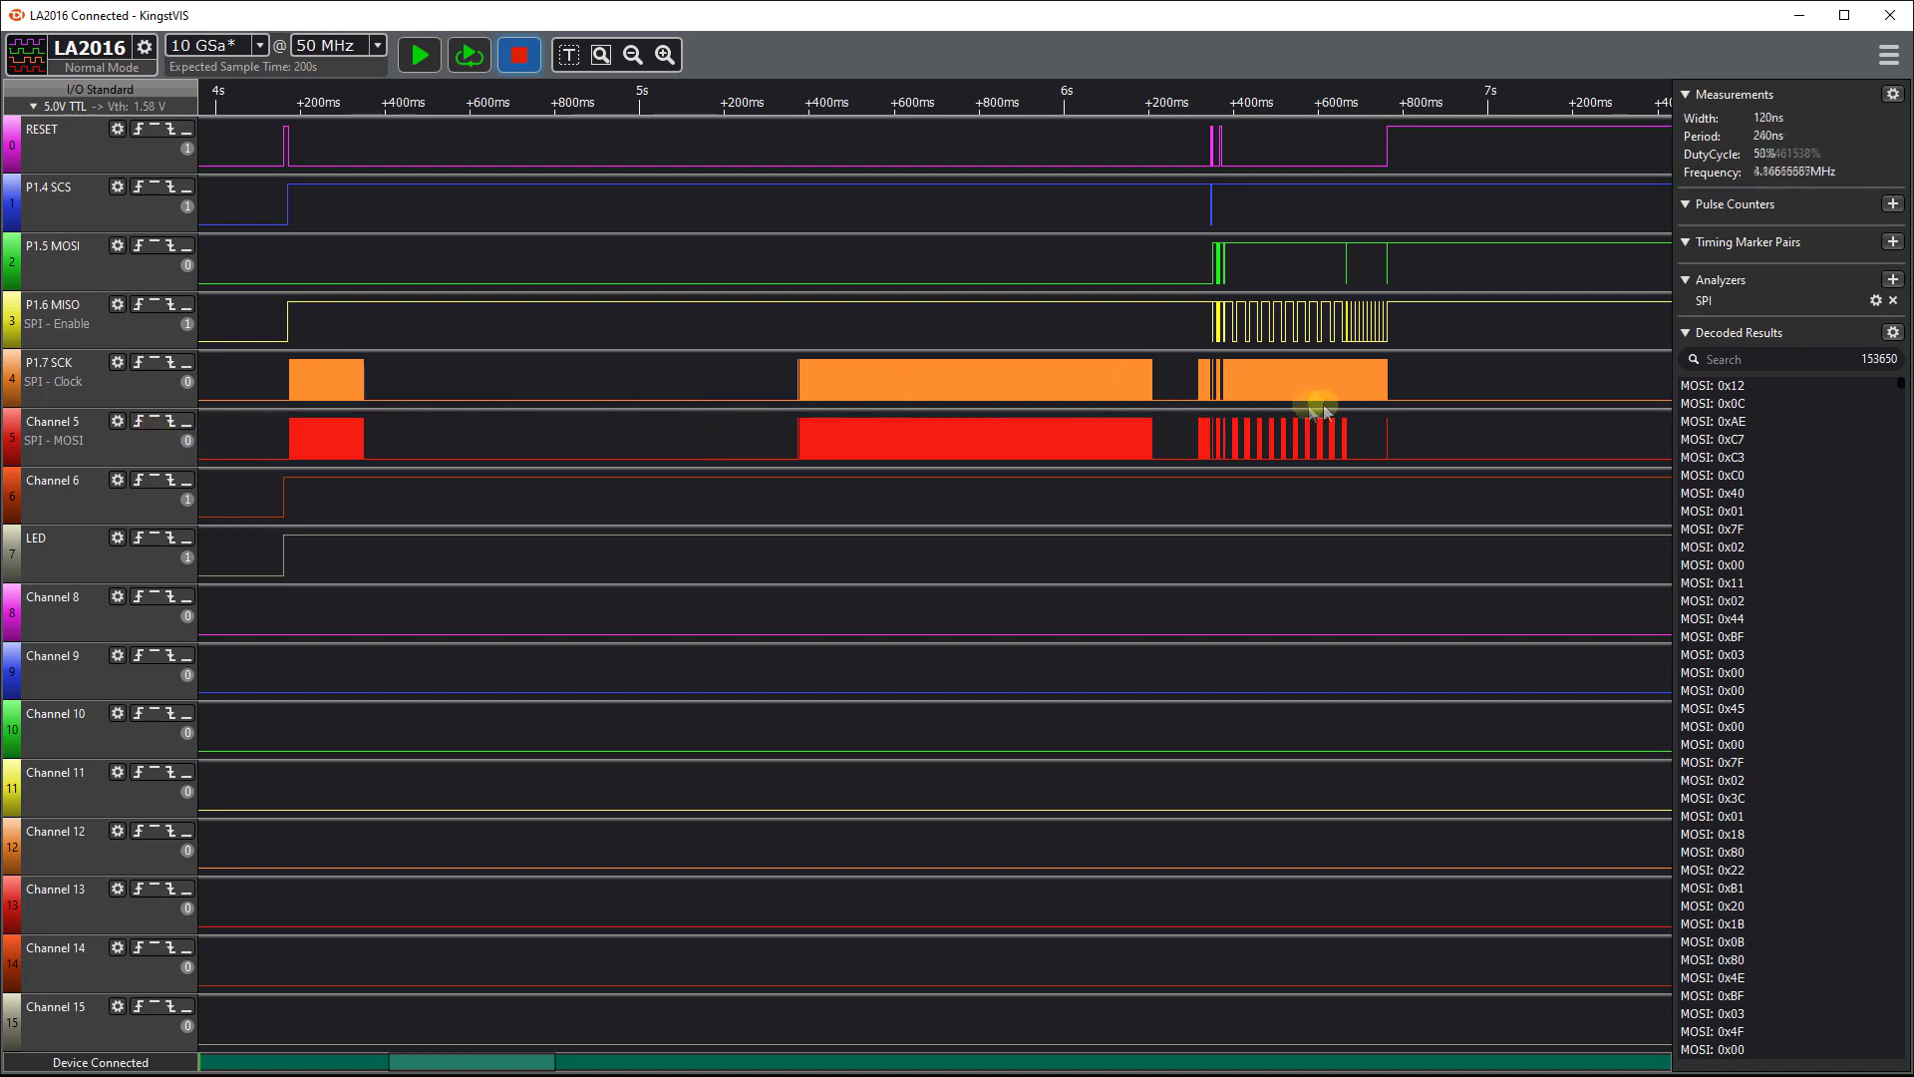
Step: Zoom into the burst at 6.36 s to read the decoded 0x0C byte
{"action": "scroll", "coordinate": [1220, 414], "scroll_direction": "up", "scroll_amount": 8}
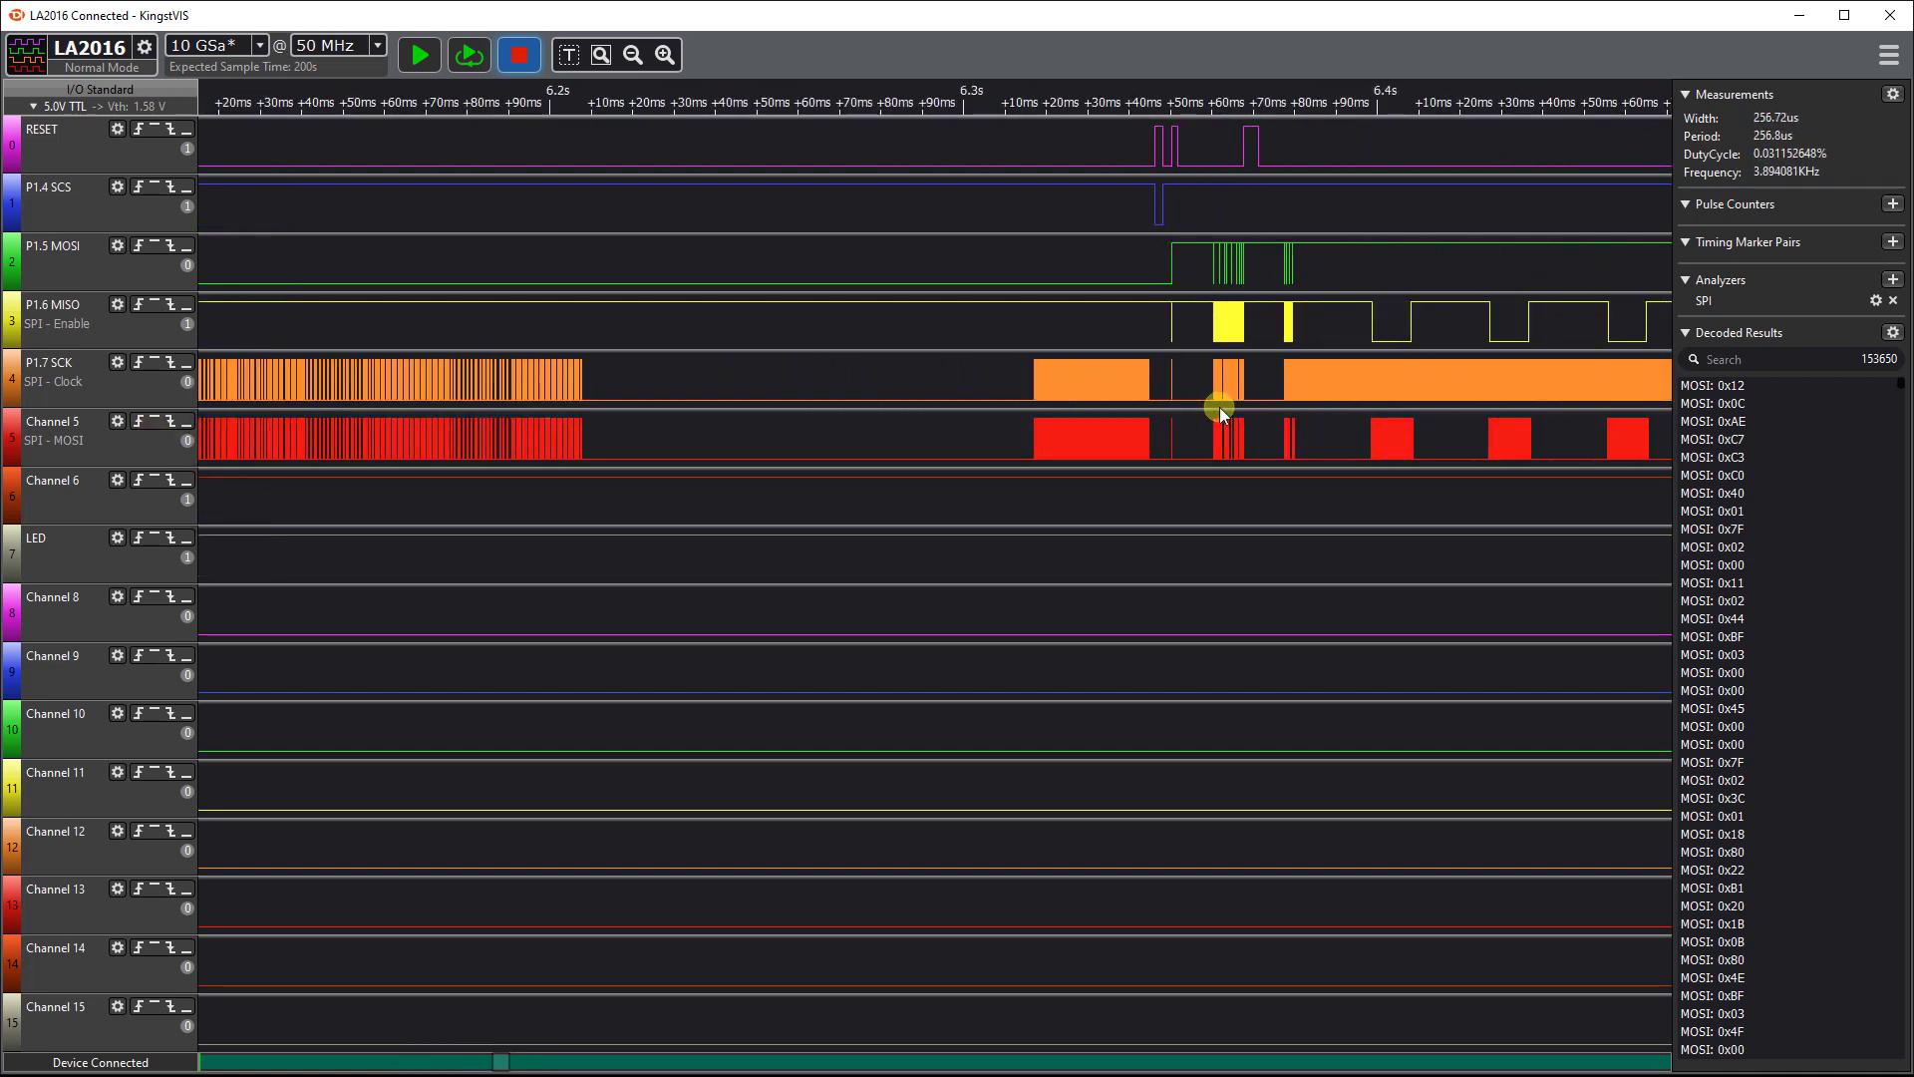
{"action": "scroll", "coordinate": [1220, 414], "scroll_direction": "up", "scroll_amount": 10}
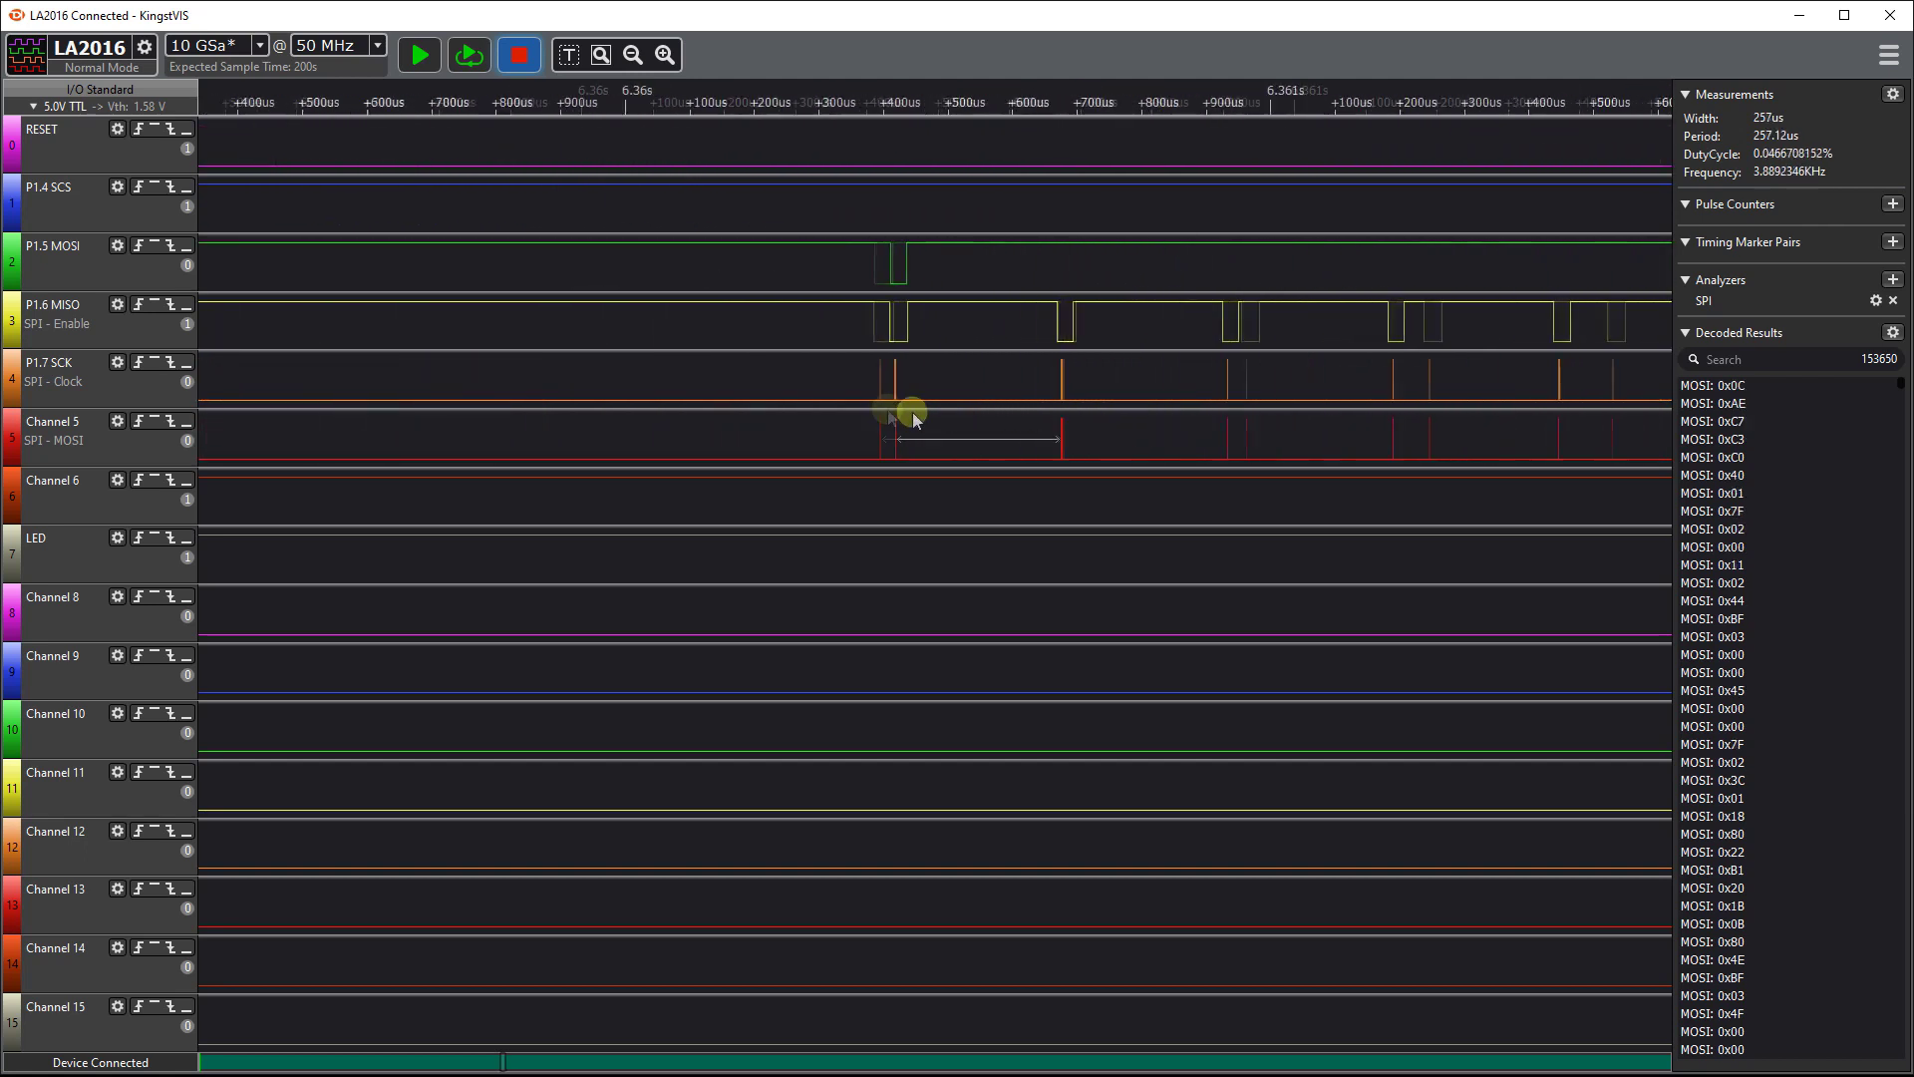
{"action": "scroll", "coordinate": [1031, 393], "scroll_direction": "up", "scroll_amount": 10}
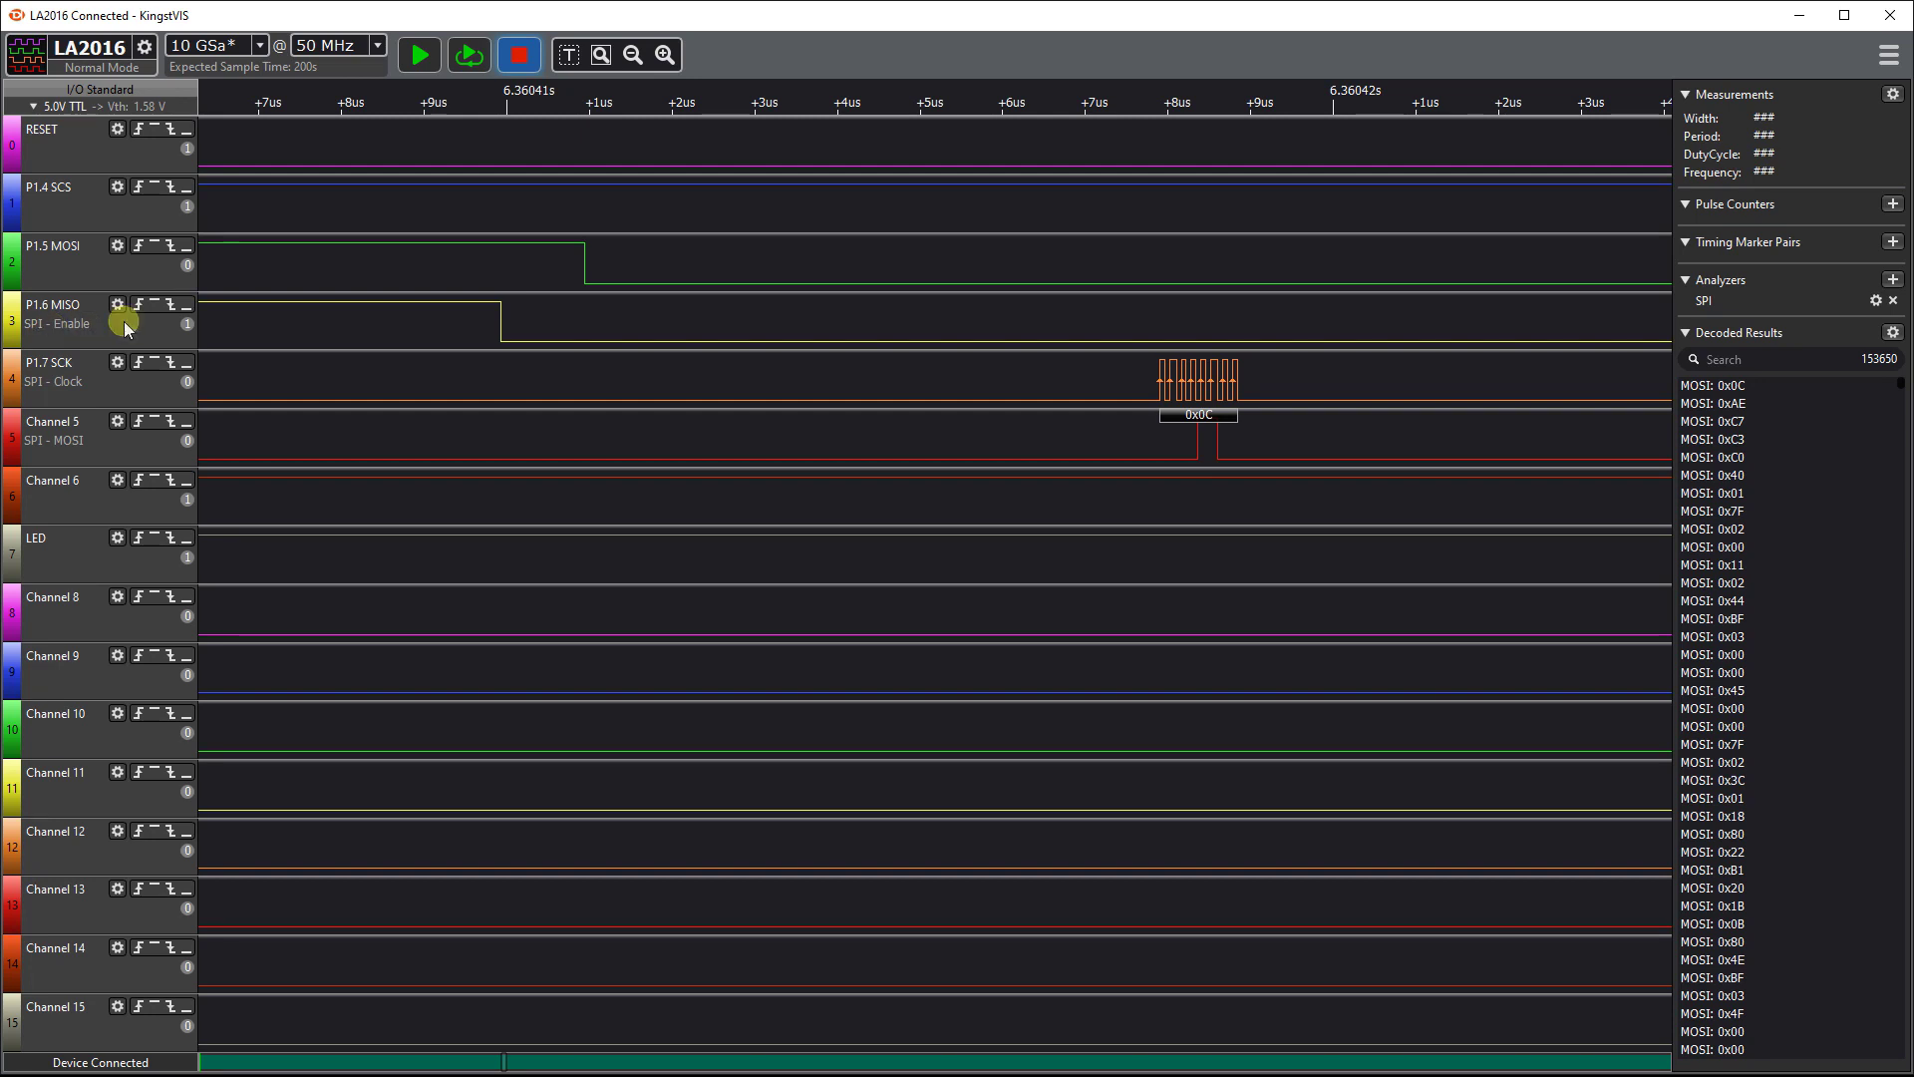
Step: Zoom back out to the 3–8 s overview, with SCK bursts repeating about every 10 ms
{"action": "scroll", "coordinate": [427, 312], "scroll_direction": "down", "scroll_amount": 3}
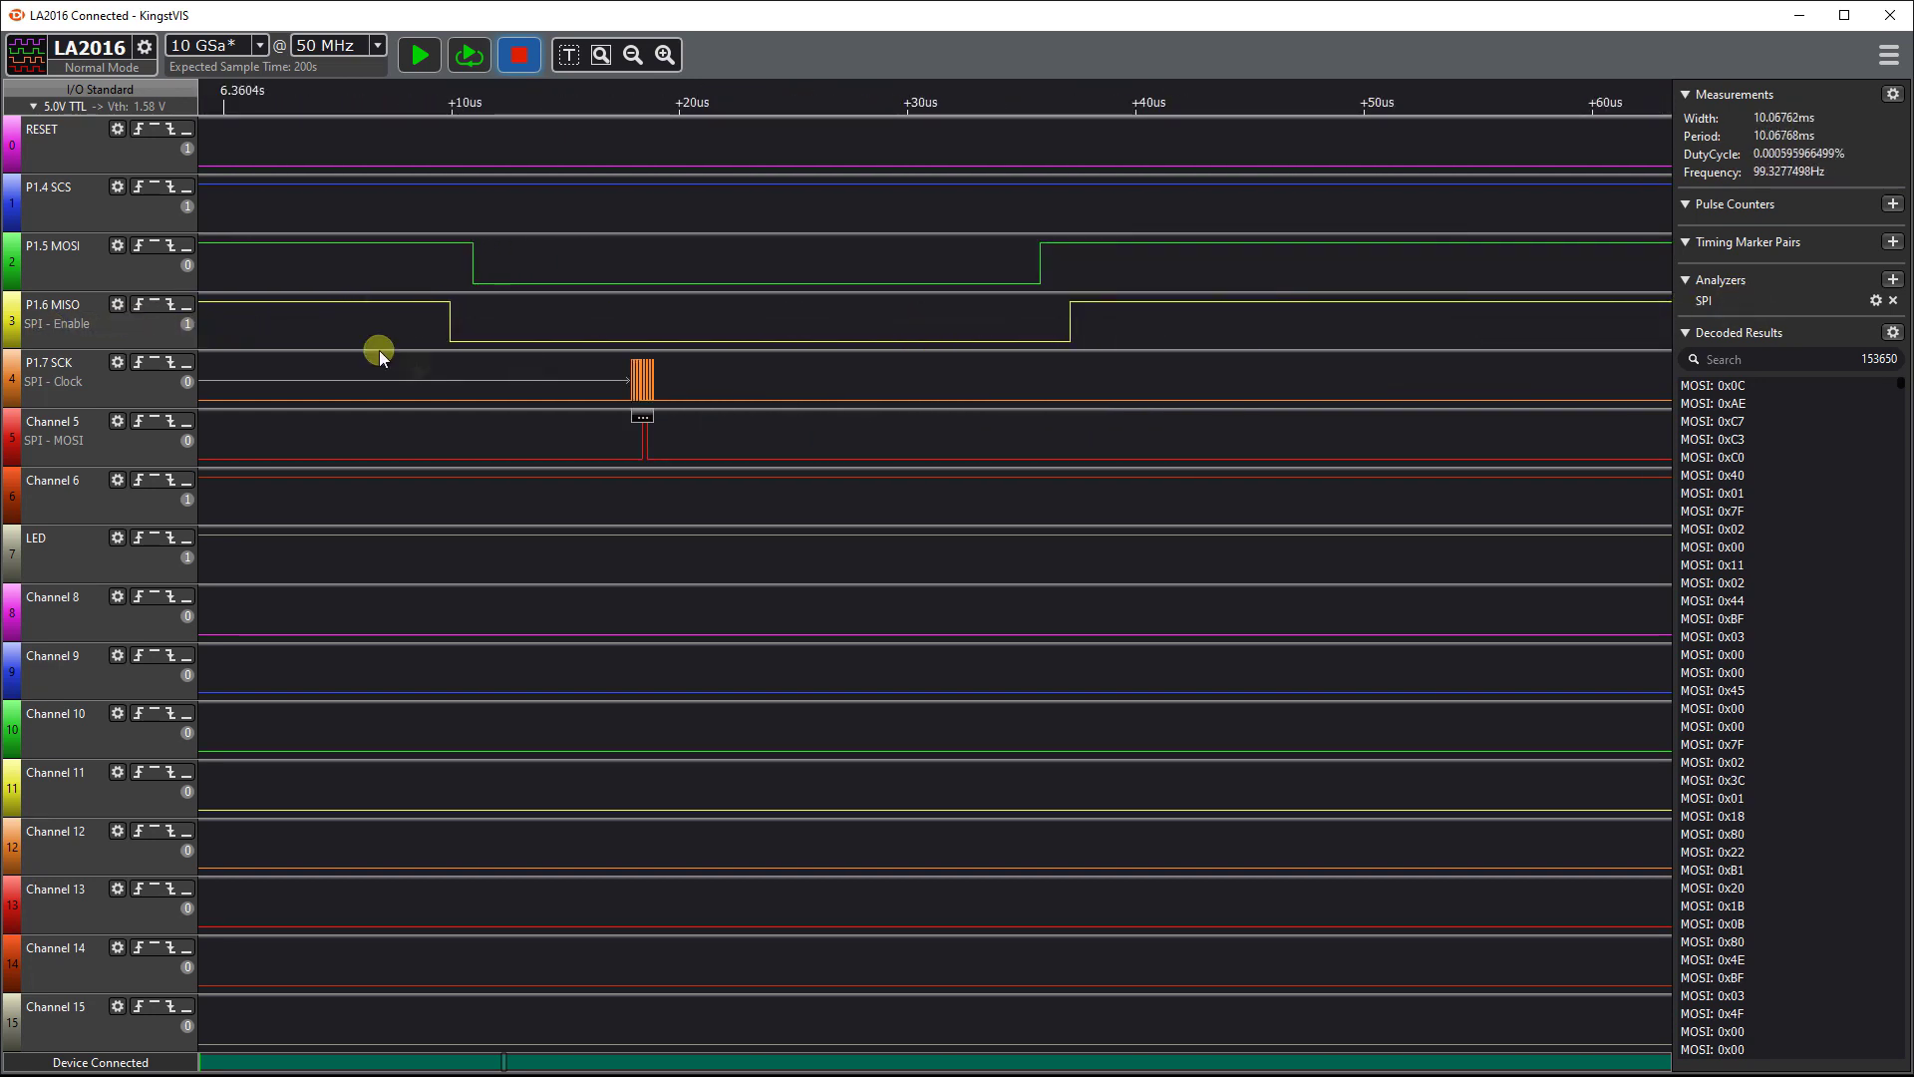
{"action": "scroll", "coordinate": [376, 346], "scroll_direction": "down", "scroll_amount": 6}
{"action": "scroll", "coordinate": [698, 317], "scroll_direction": "down", "scroll_amount": 6}
{"action": "scroll", "coordinate": [867, 319], "scroll_direction": "down", "scroll_amount": 2}
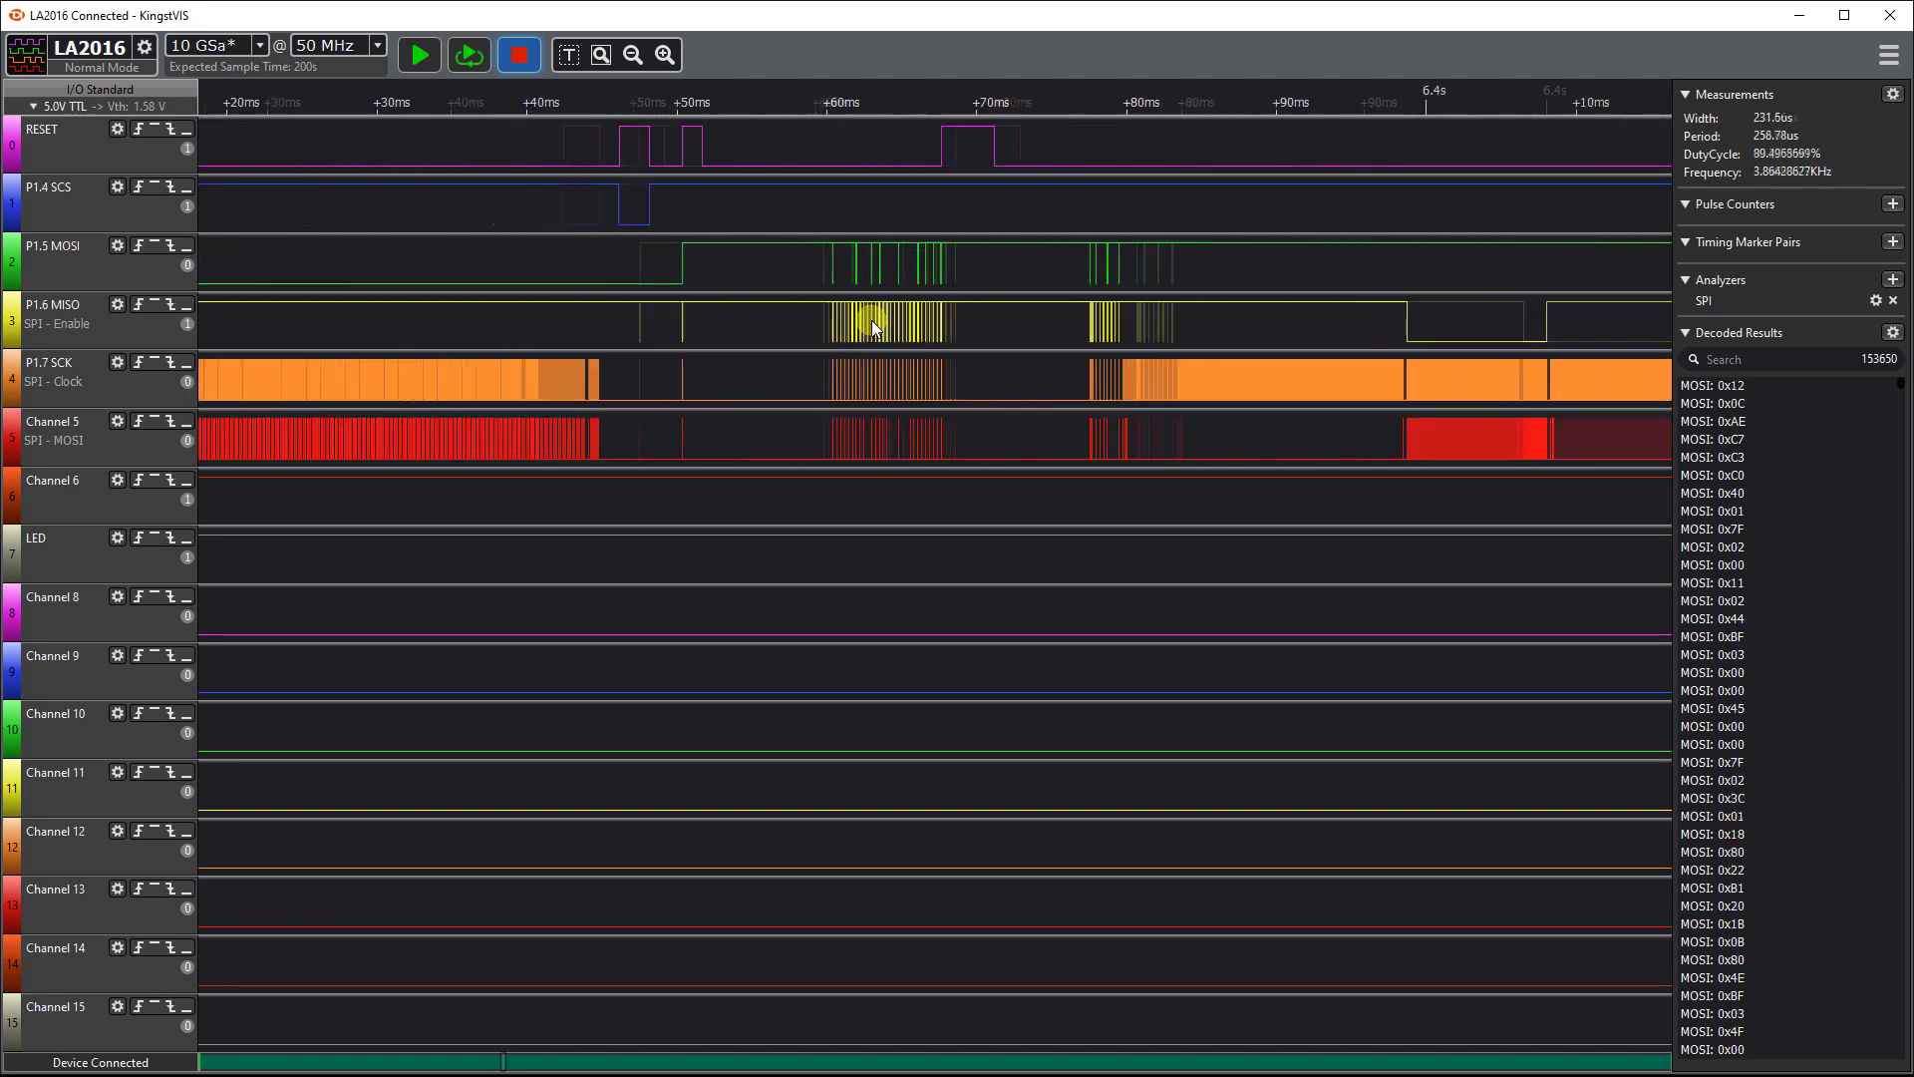
{"action": "scroll", "coordinate": [958, 341], "scroll_direction": "down", "scroll_amount": 4}
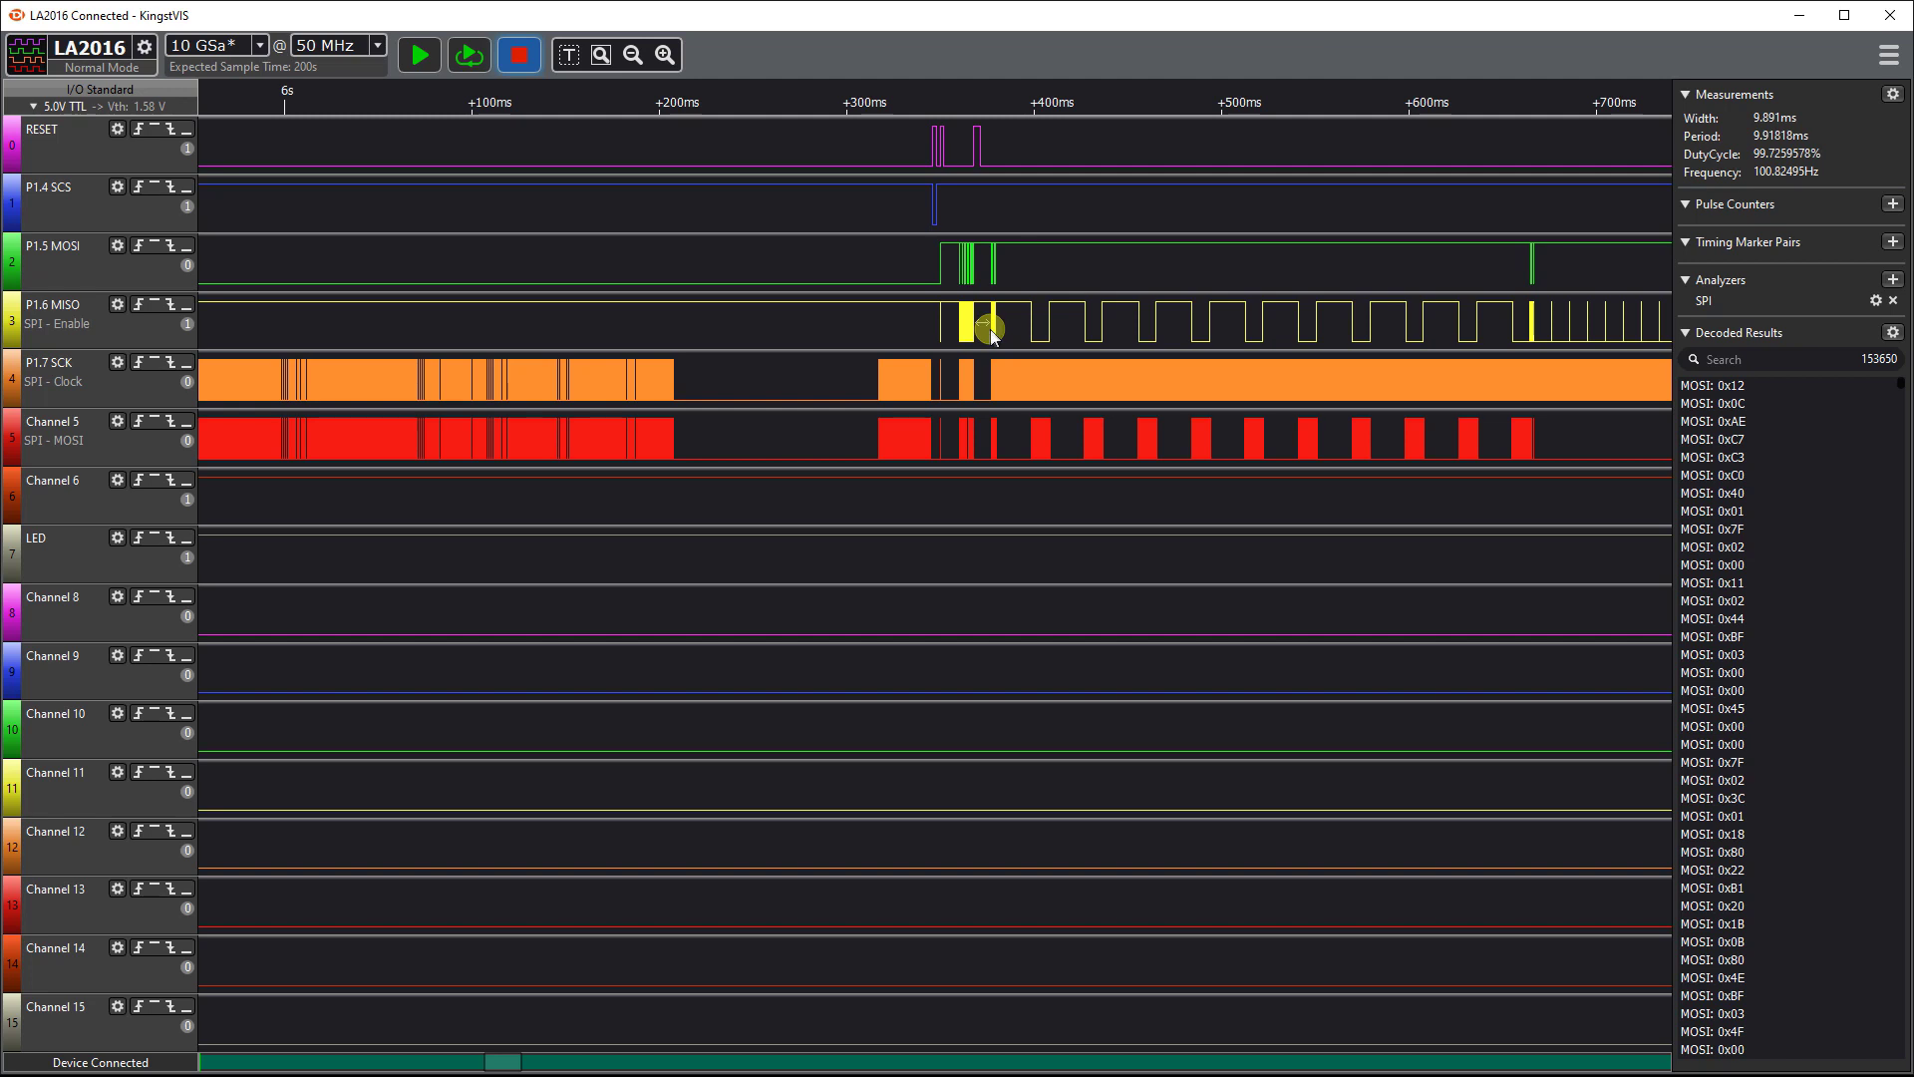
{"action": "scroll", "coordinate": [989, 332], "scroll_direction": "down", "scroll_amount": 2}
{"action": "scroll", "coordinate": [1189, 326], "scroll_direction": "down", "scroll_amount": 2}
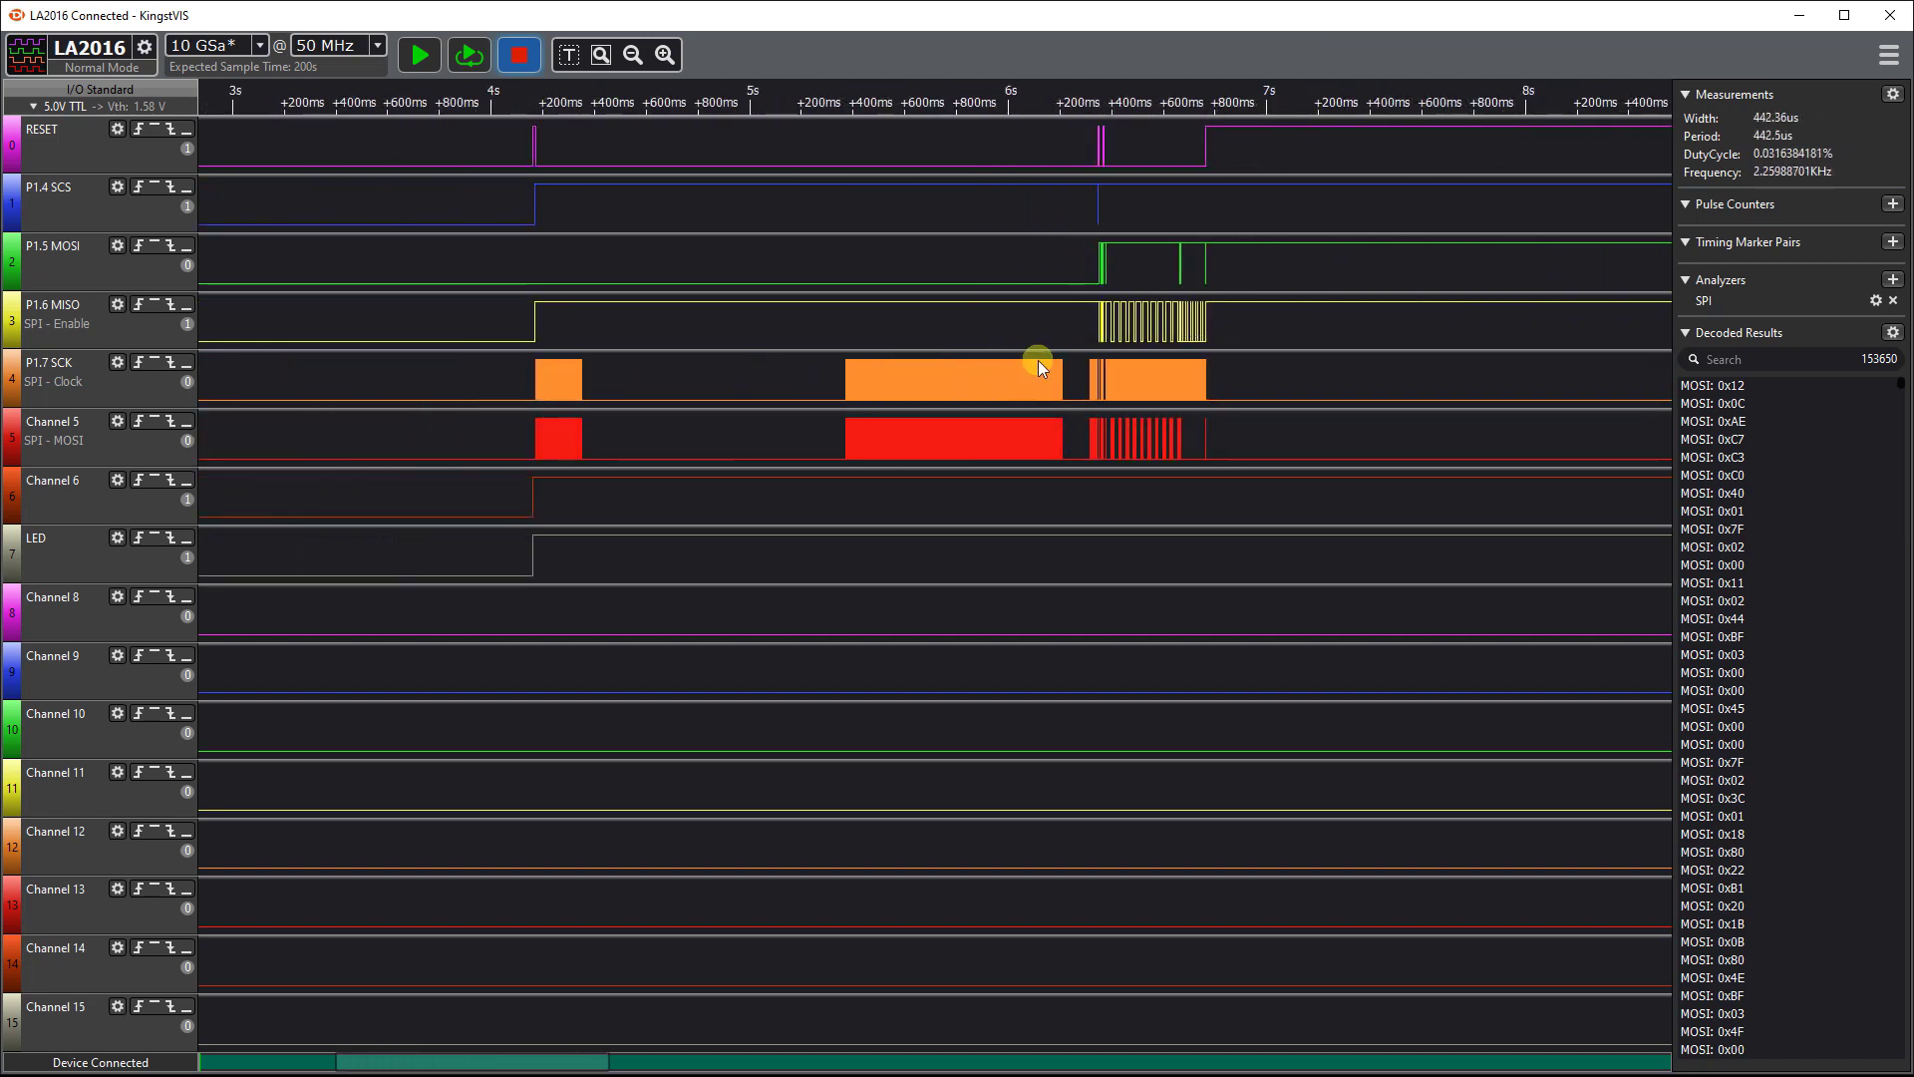
{"action": "mouse_move", "coordinate": [738, 386]}
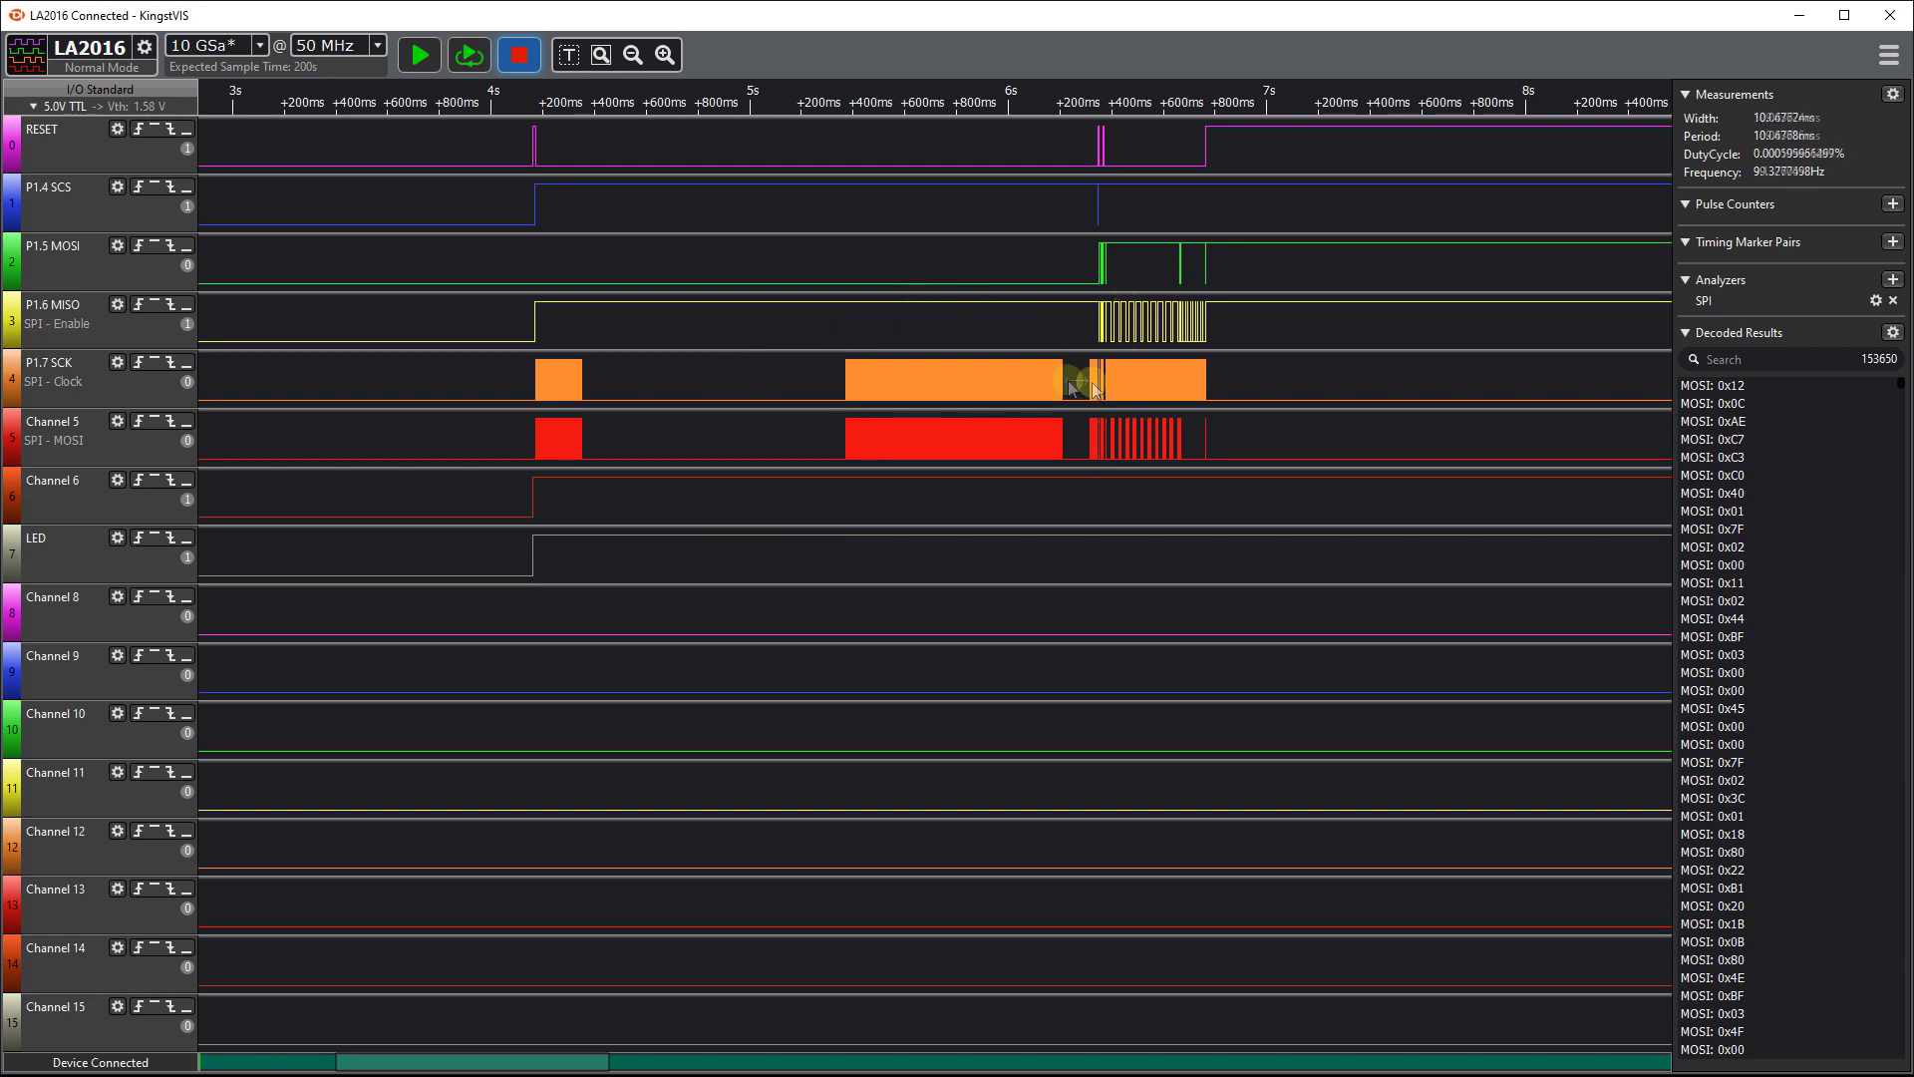
Step: Zoom into the SCK burst at 6.35035 s so the 0x12 label and 27.18 µs MISO low pulse show
{"action": "scroll", "coordinate": [1116, 396], "scroll_direction": "up", "scroll_amount": 3}
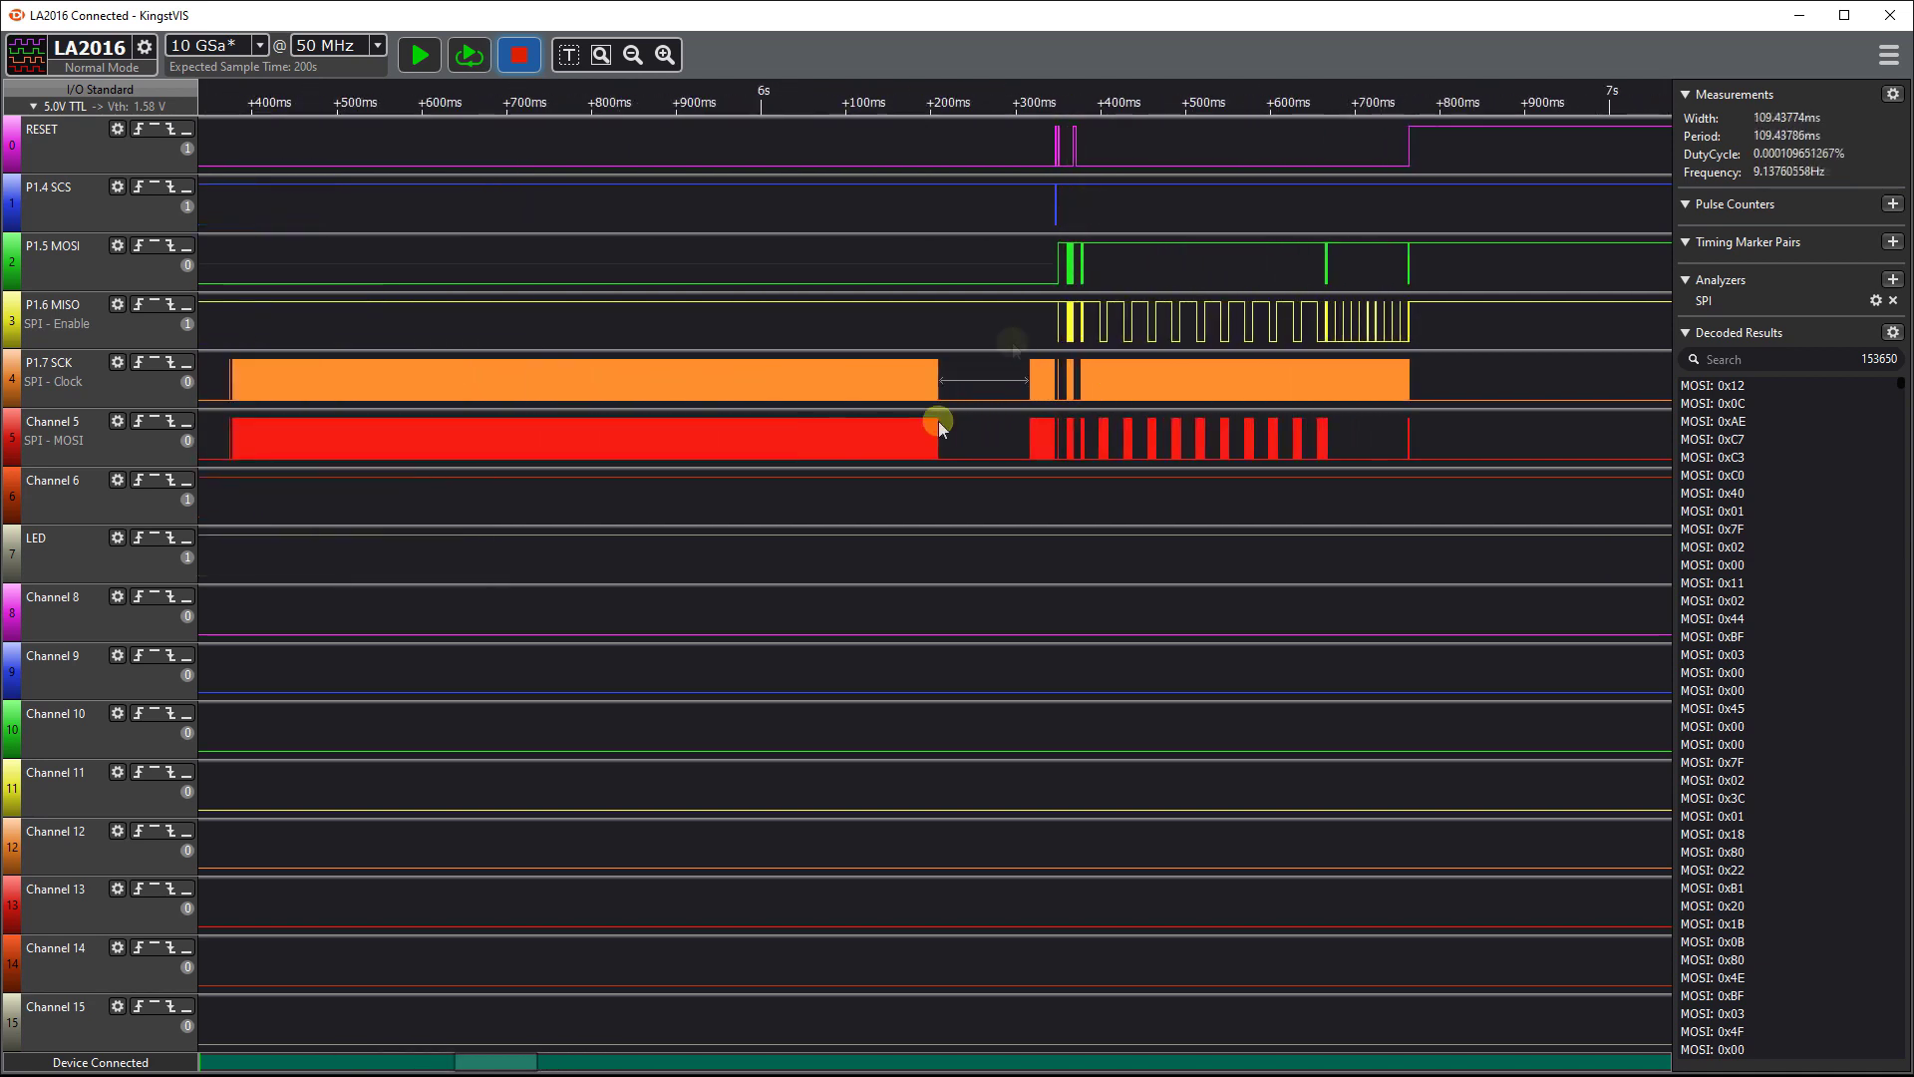
{"action": "scroll", "coordinate": [1096, 399], "scroll_direction": "up", "scroll_amount": 10}
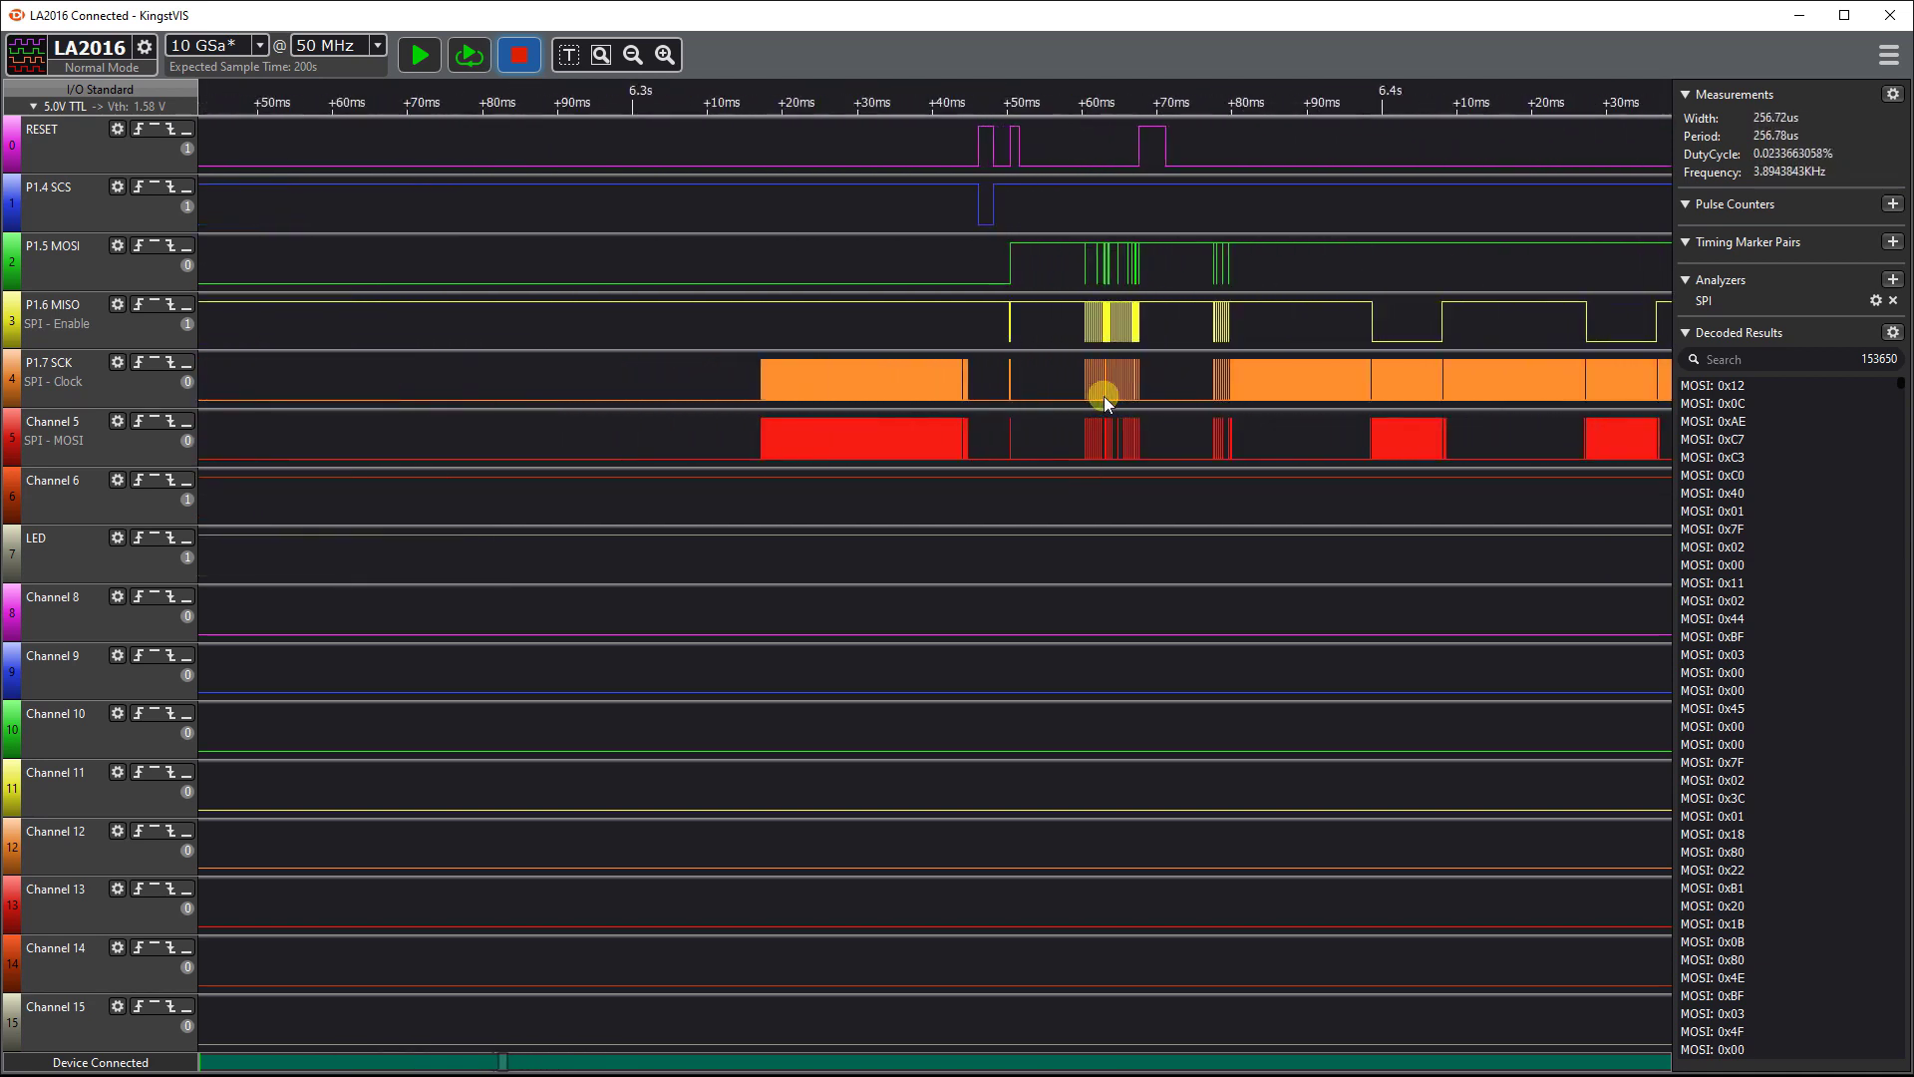
{"action": "scroll", "coordinate": [741, 394], "scroll_direction": "up", "scroll_amount": 5}
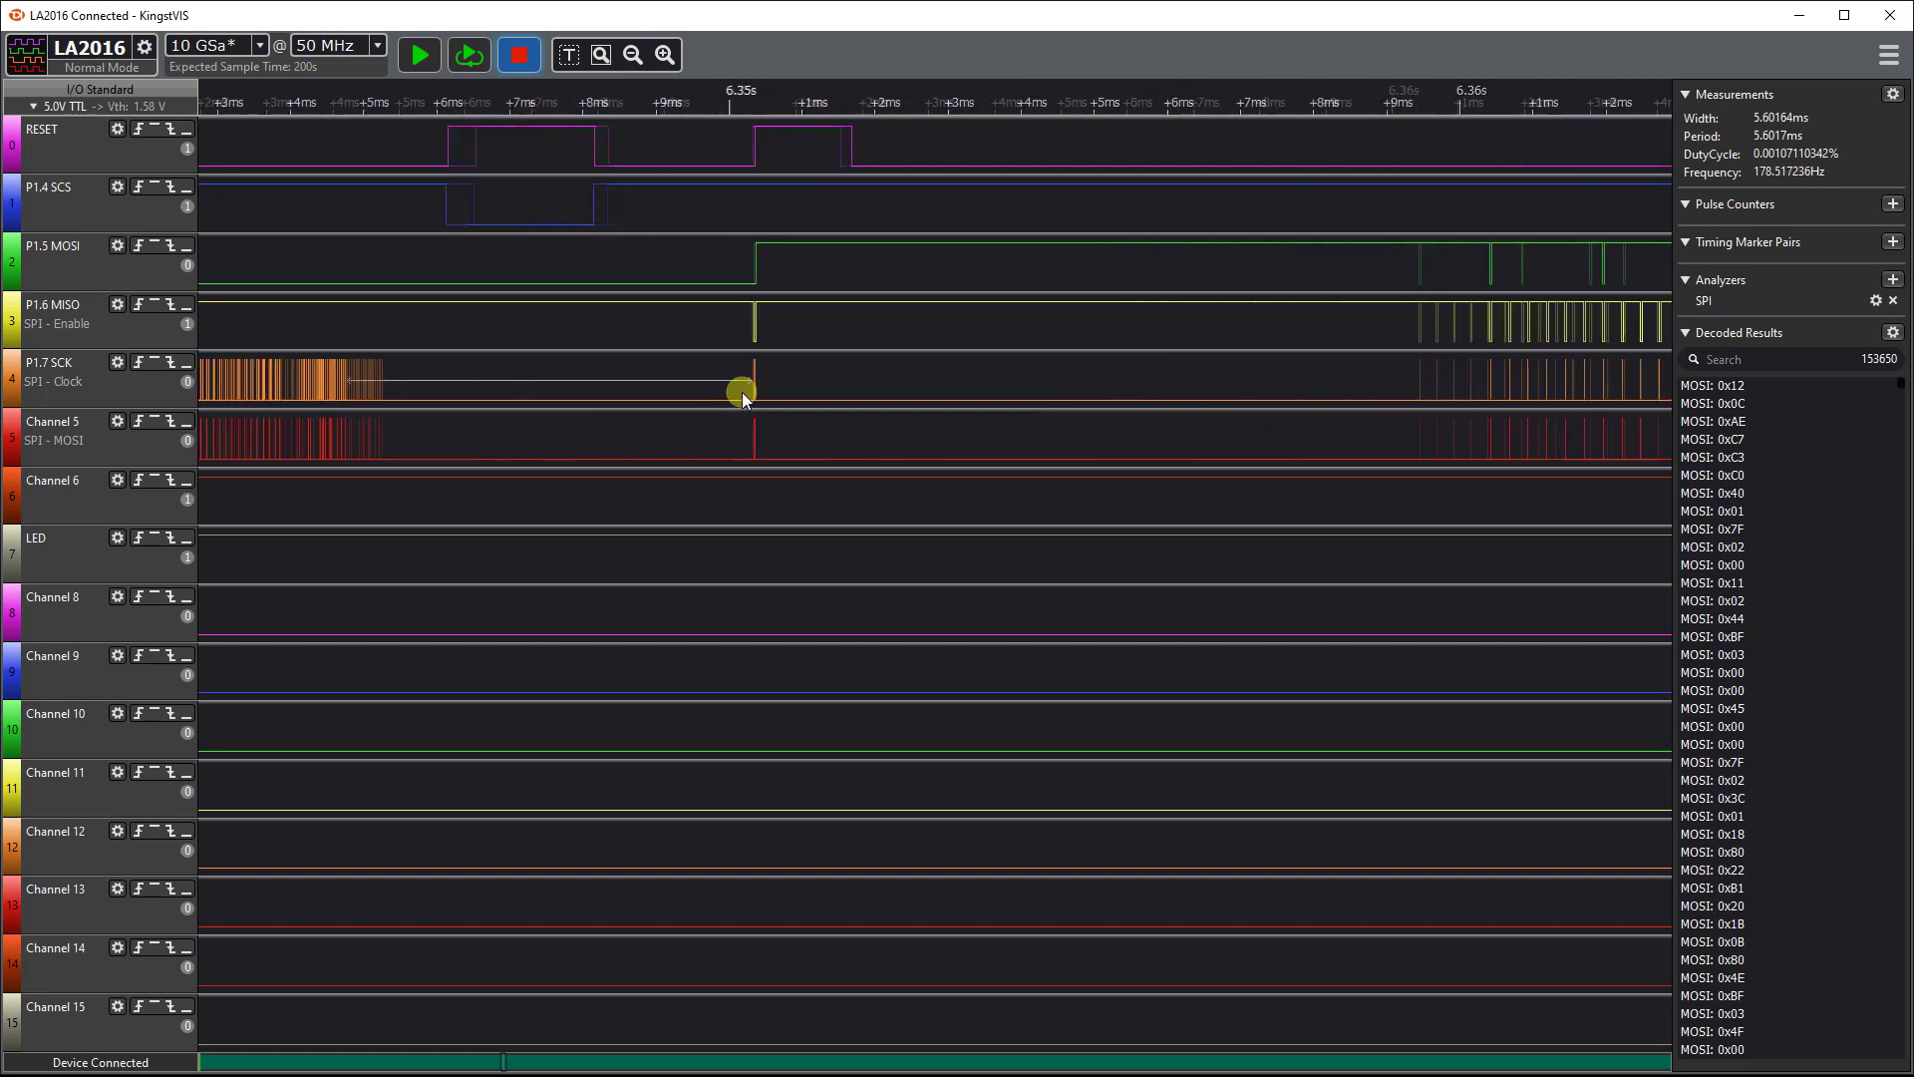
{"action": "scroll", "coordinate": [777, 399], "scroll_direction": "up", "scroll_amount": 10}
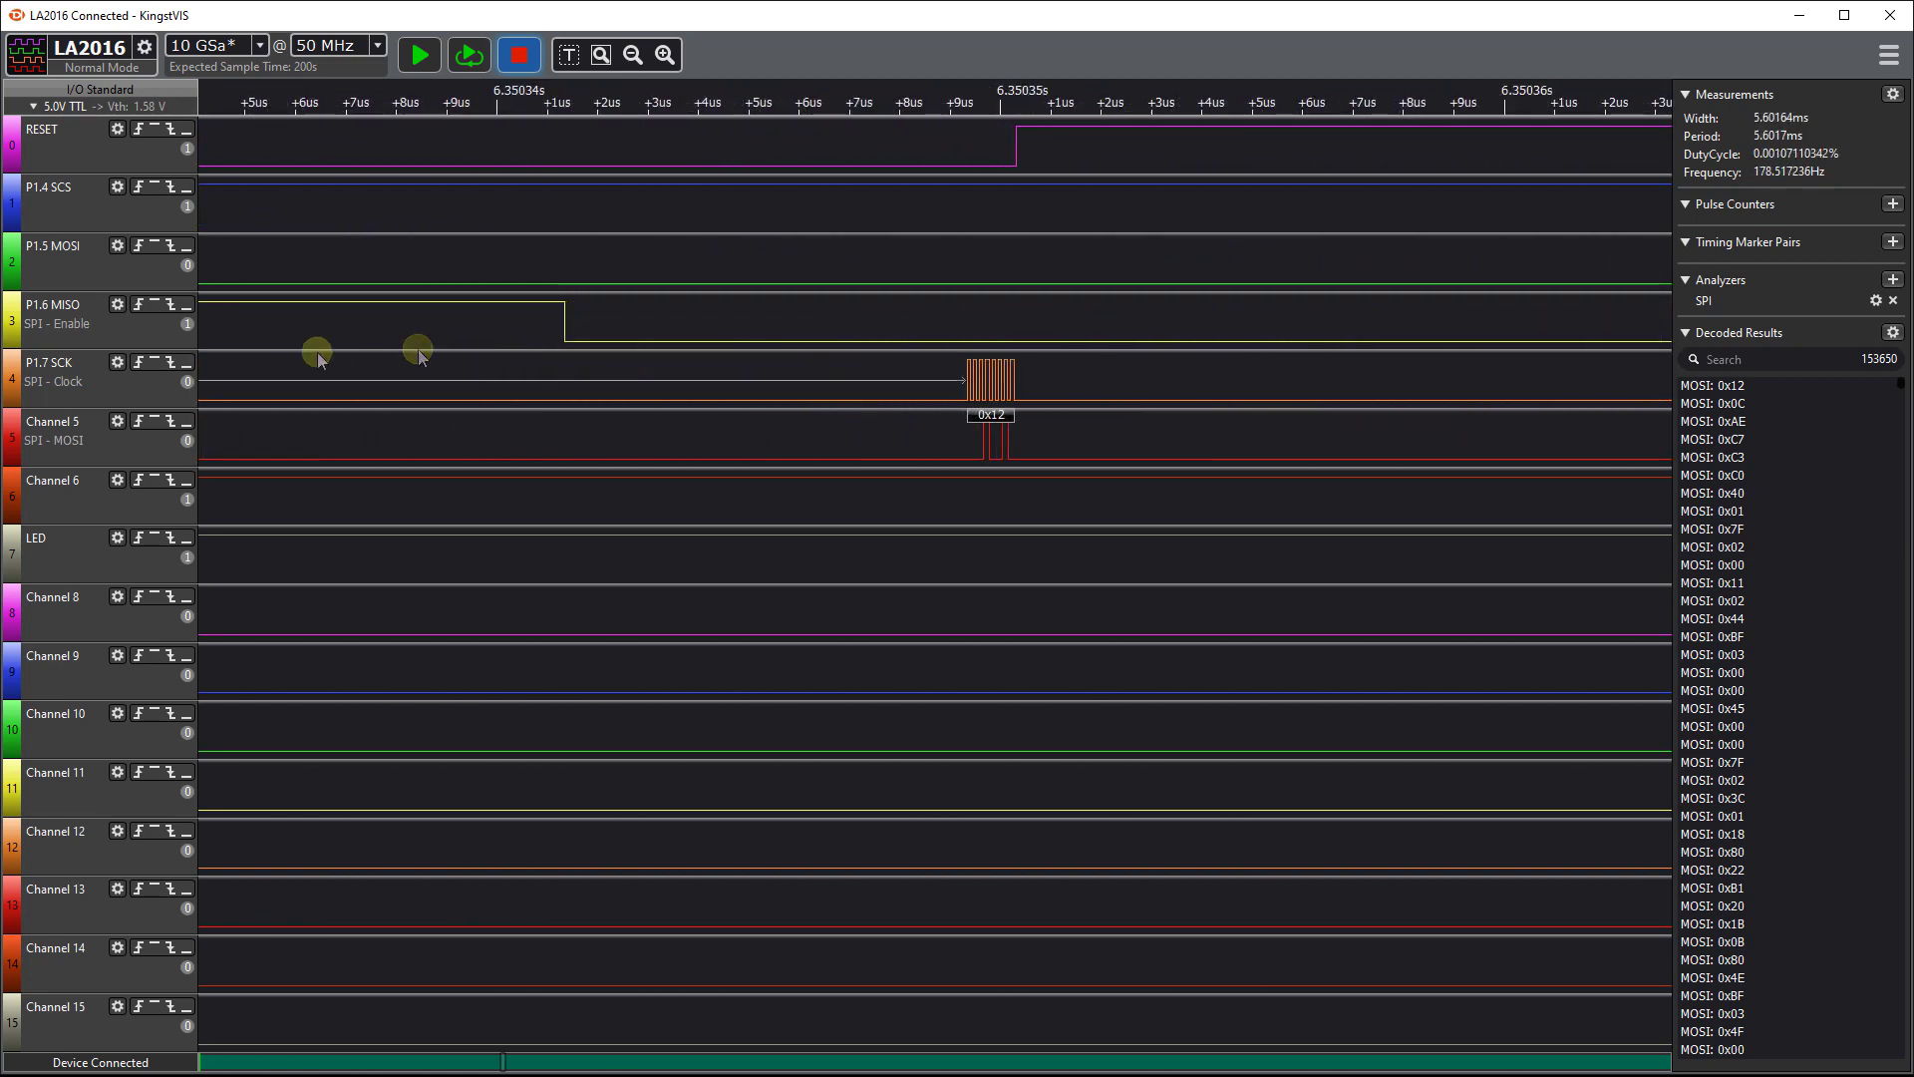
{"action": "scroll", "coordinate": [299, 329], "scroll_direction": "down", "scroll_amount": 3}
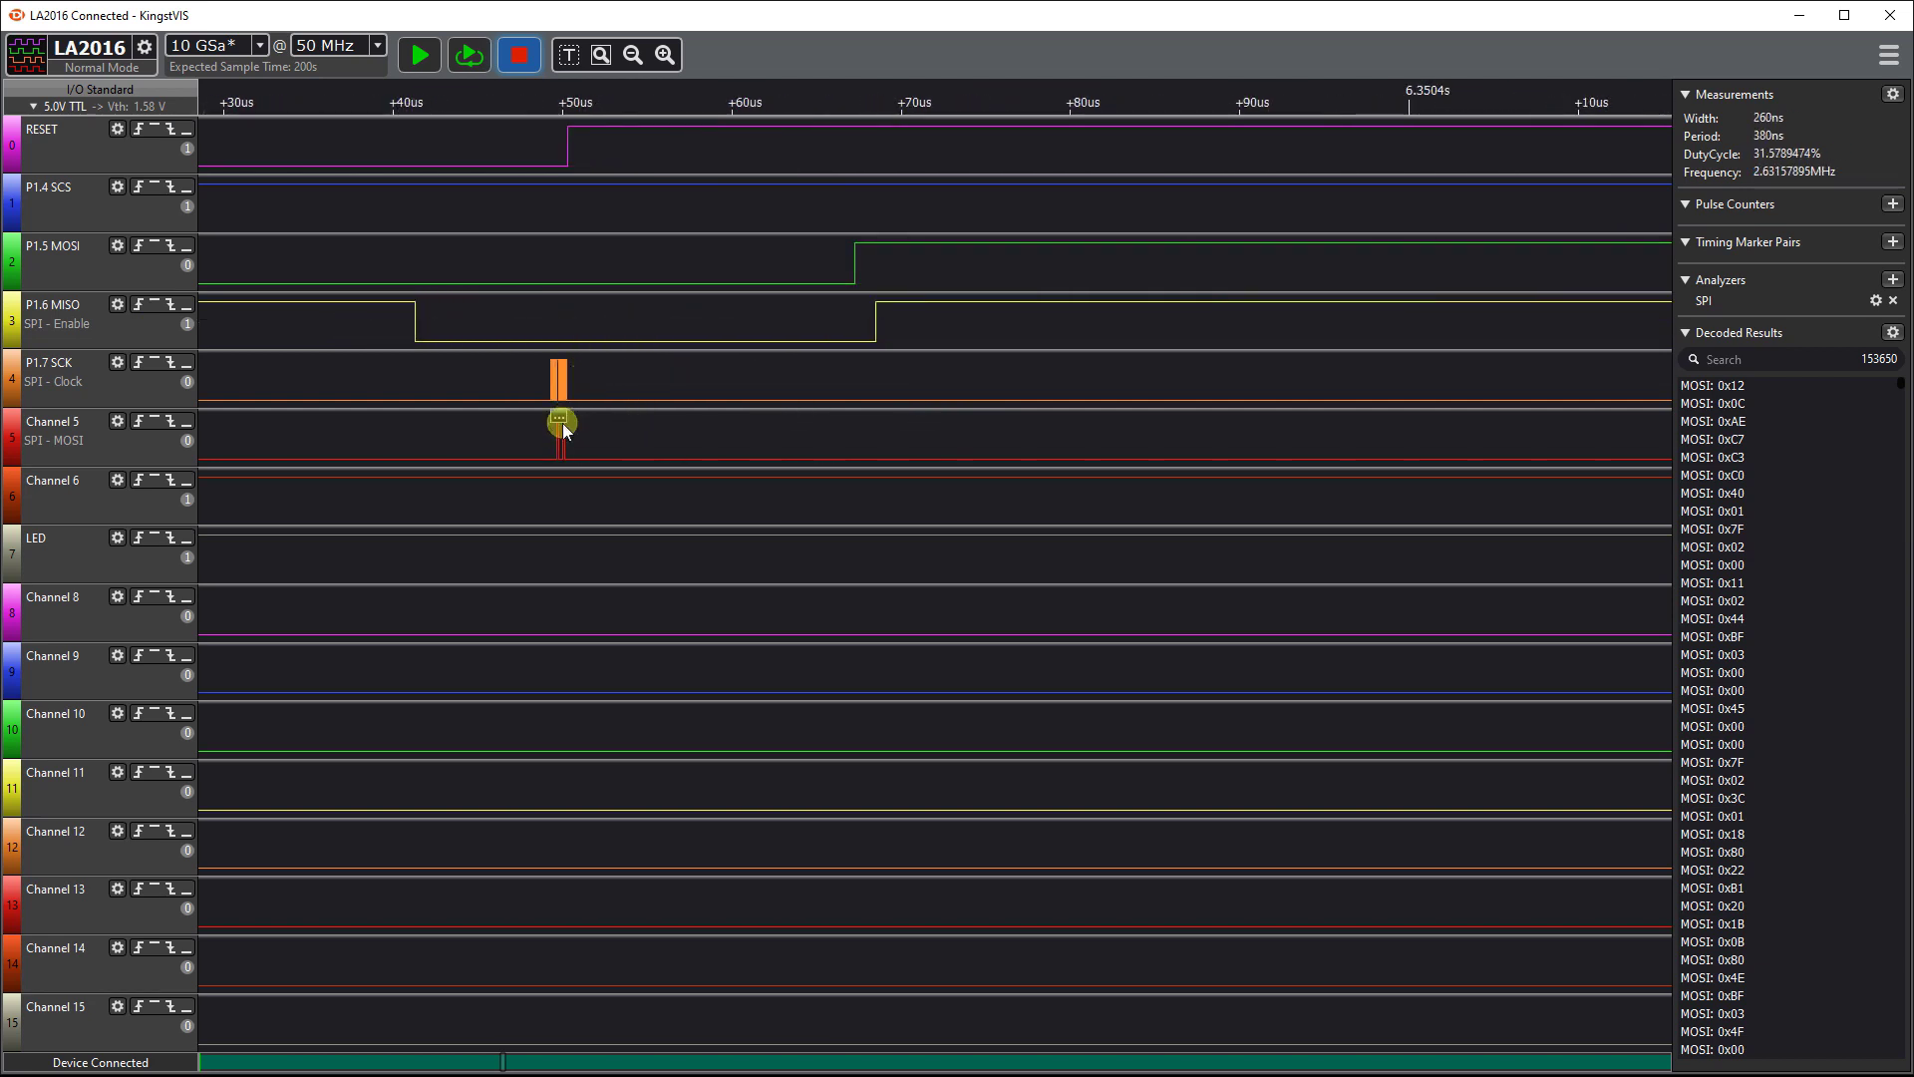
{"action": "scroll", "coordinate": [556, 428], "scroll_direction": "up", "scroll_amount": 3}
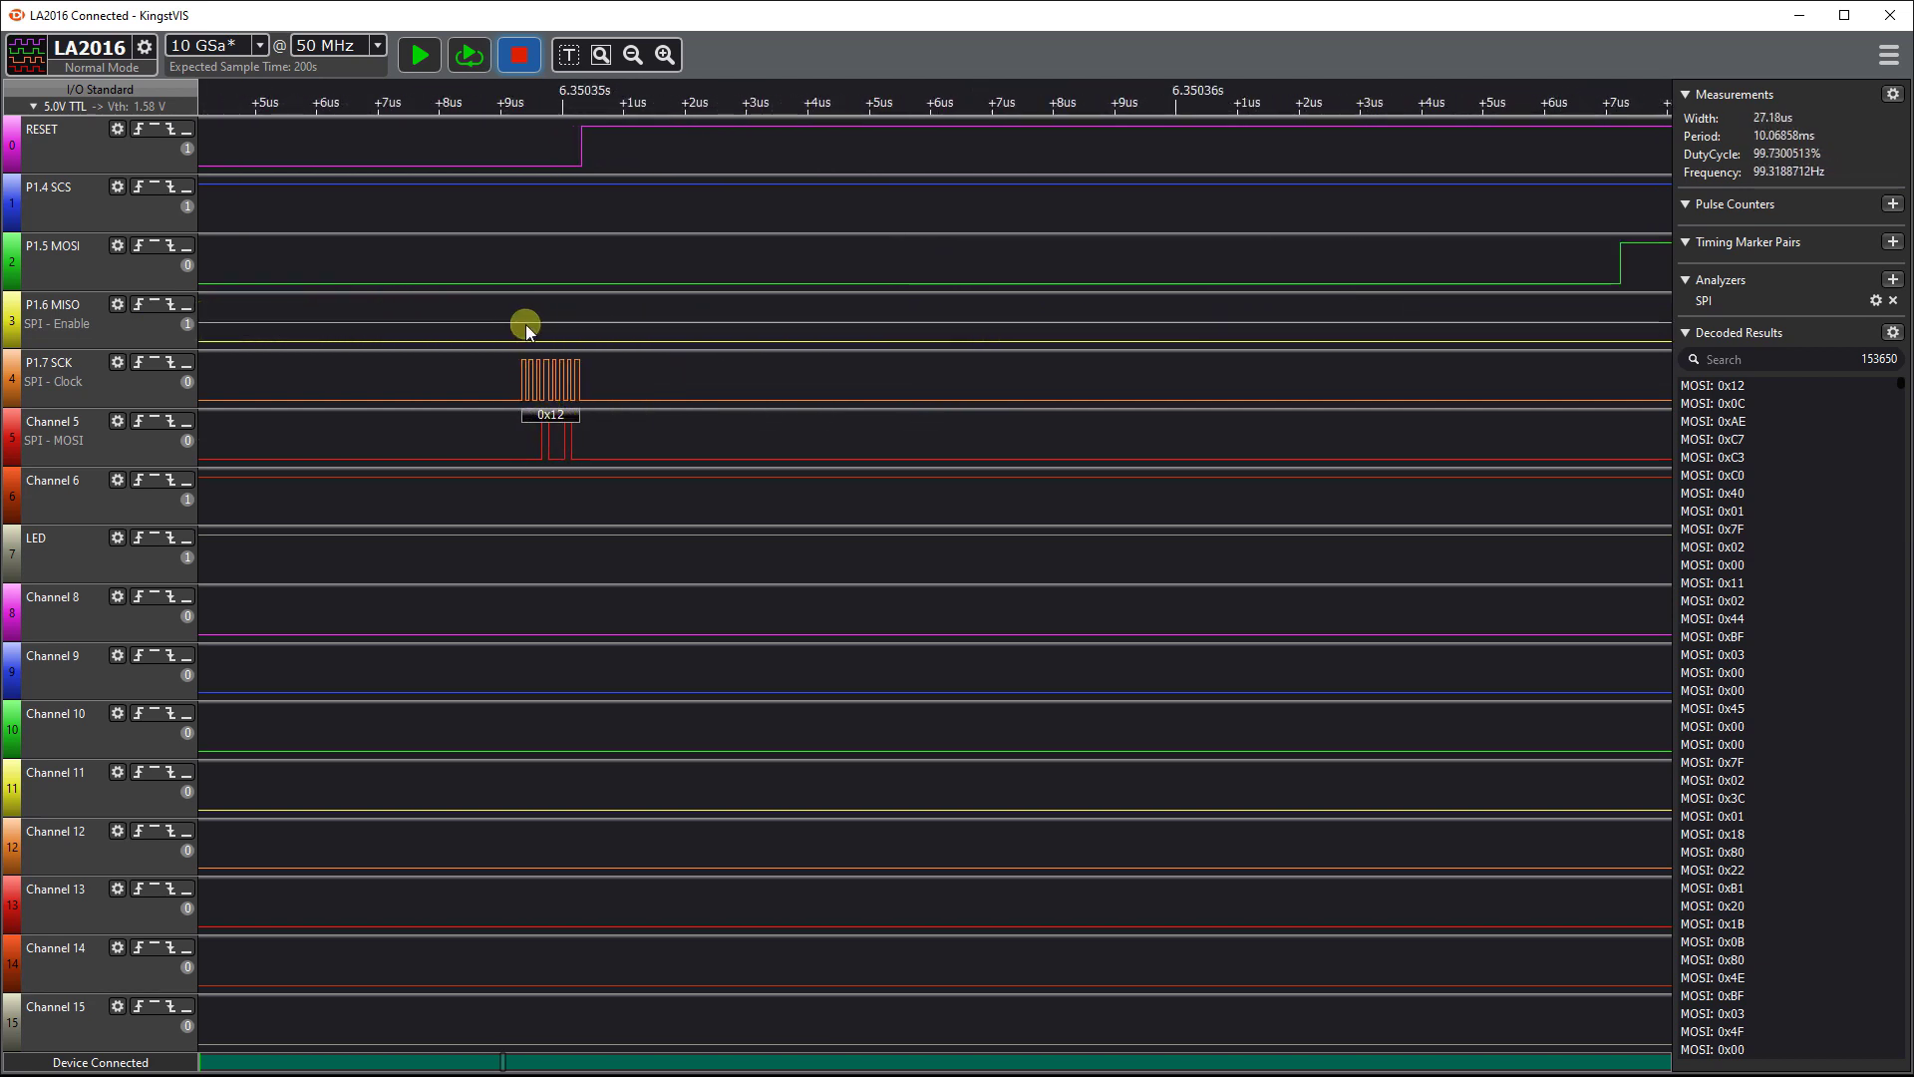
{"action": "scroll", "coordinate": [524, 325], "scroll_direction": "down", "scroll_amount": 2}
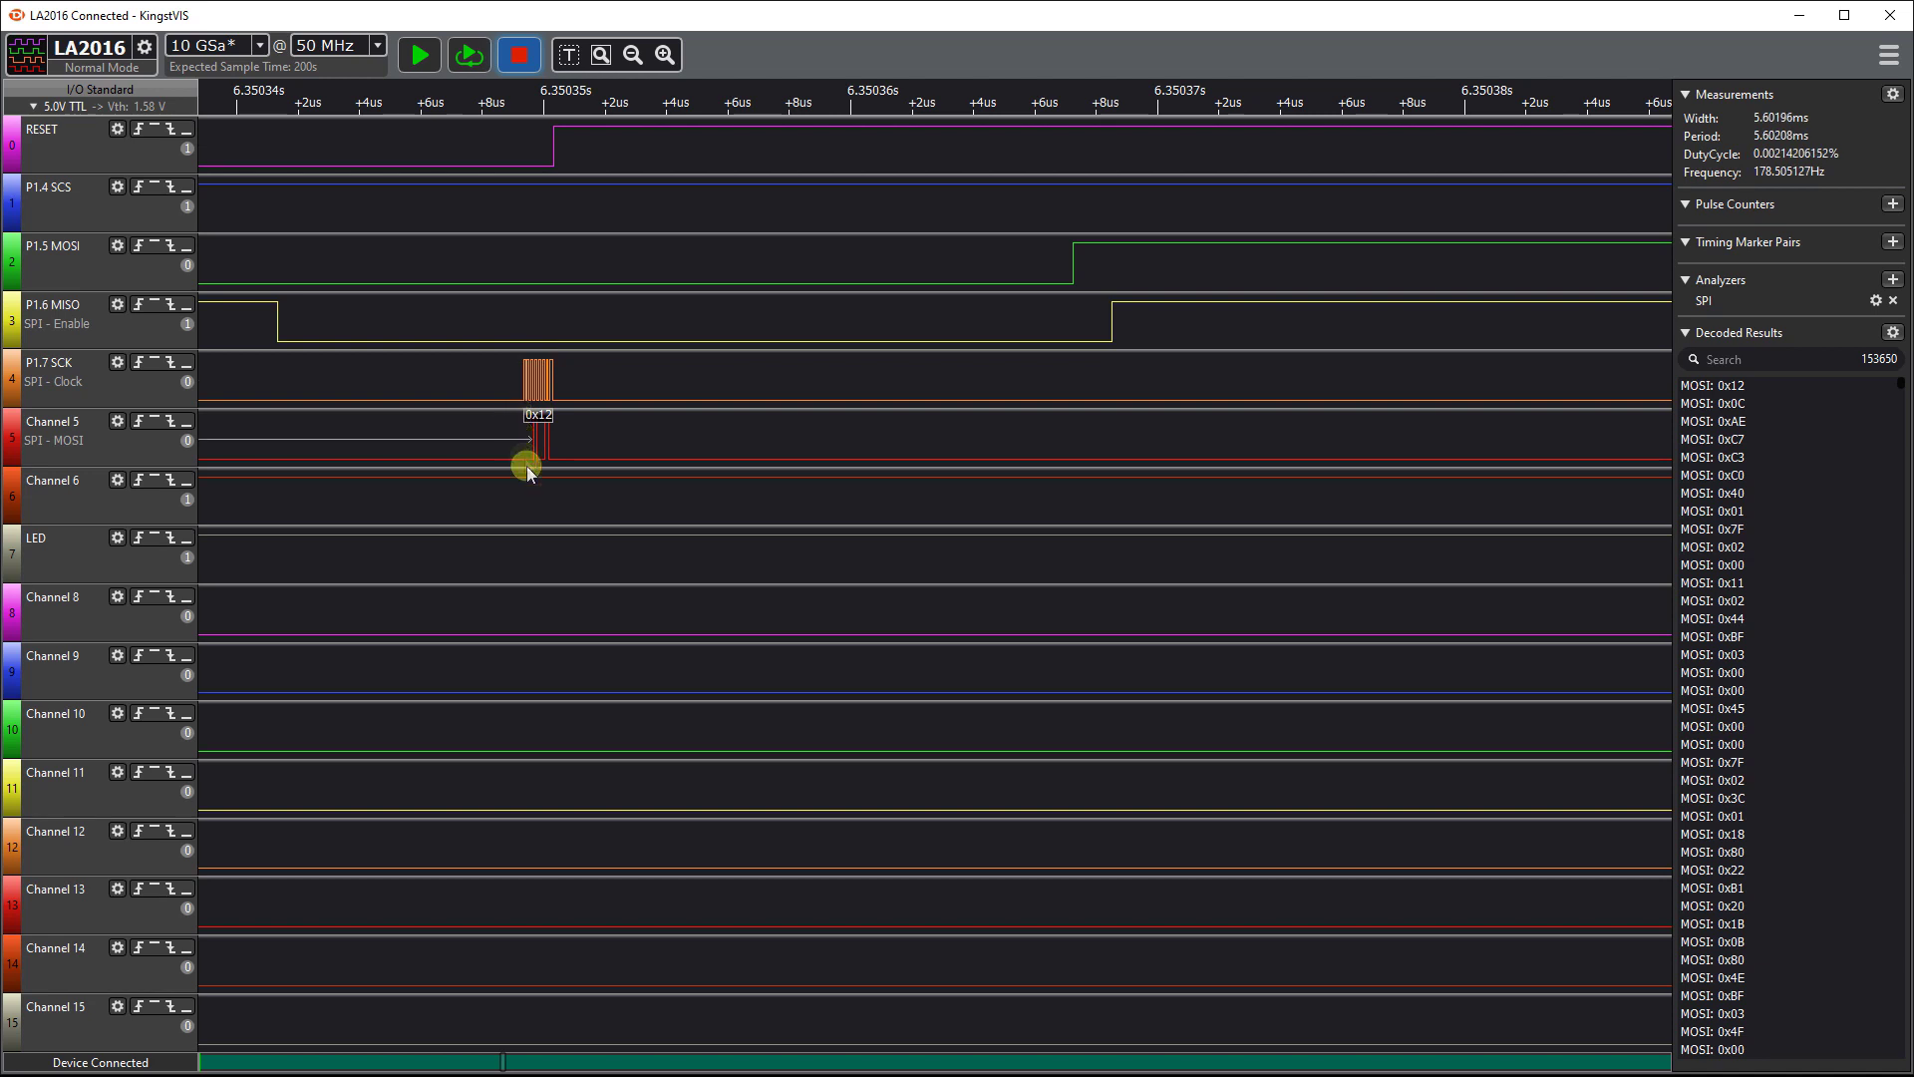
{"action": "scroll", "coordinate": [426, 394], "scroll_direction": "down", "scroll_amount": 2}
{"action": "scroll", "coordinate": [427, 394], "scroll_direction": "down", "scroll_amount": 2}
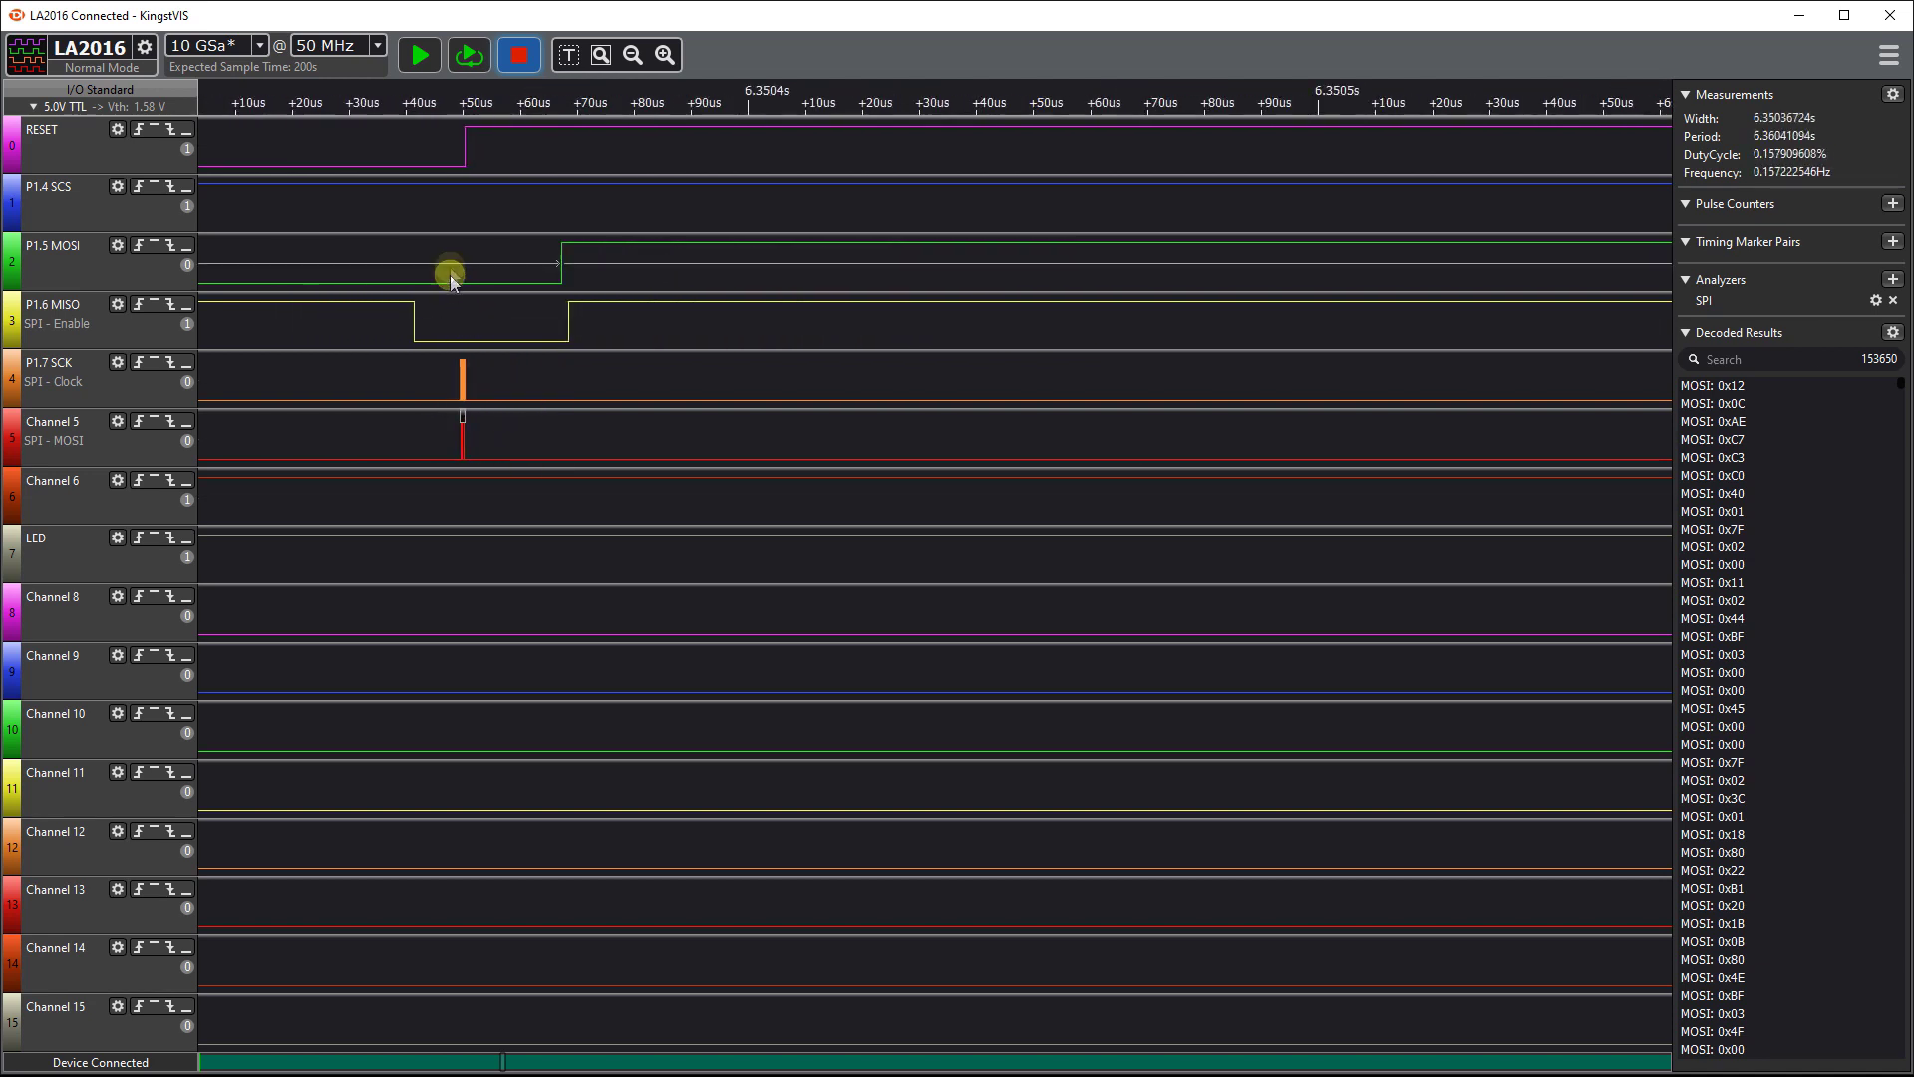
{"action": "scroll", "coordinate": [459, 439], "scroll_direction": "up", "scroll_amount": 5}
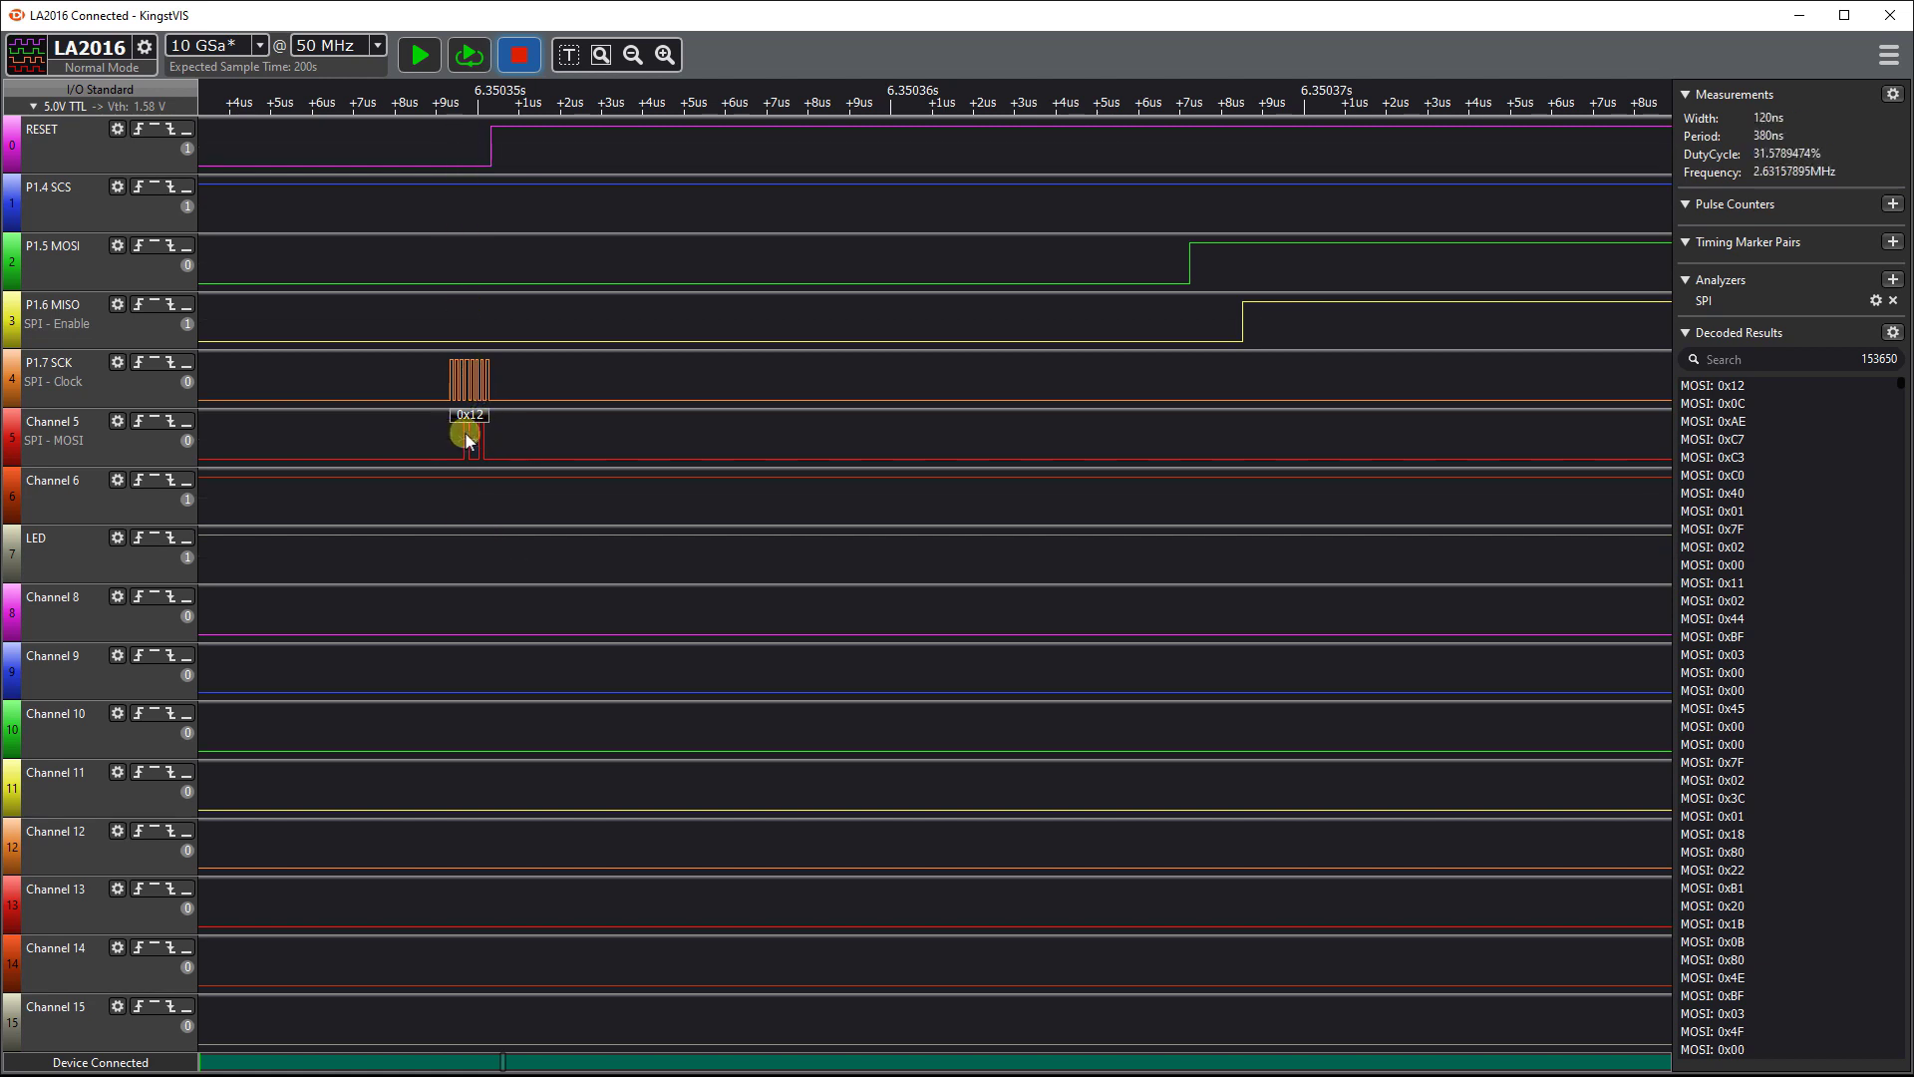
{"action": "scroll", "coordinate": [477, 423], "scroll_direction": "down", "scroll_amount": 2}
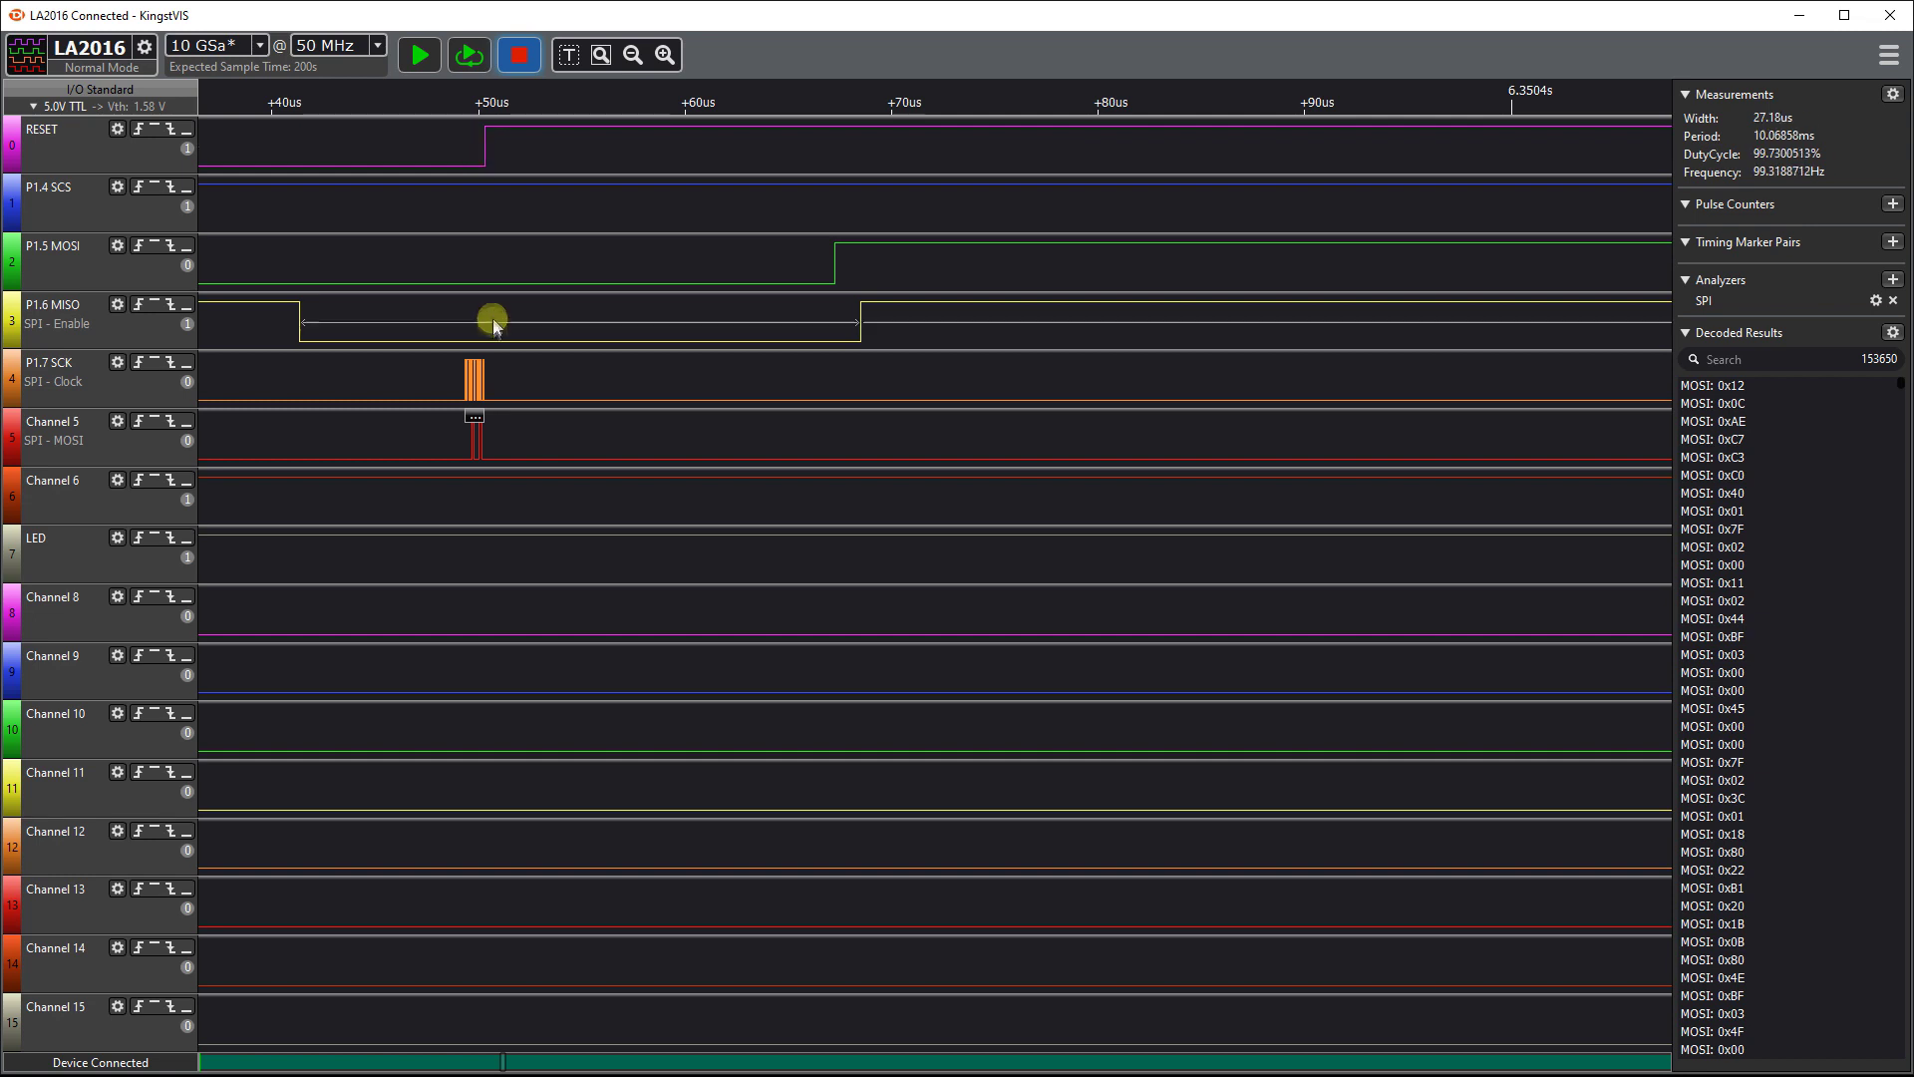
Step: Zoom out around the RESET edge to locate the first SPI transfers after reset
{"action": "scroll", "coordinate": [455, 322], "scroll_direction": "down", "scroll_amount": 3}
{"action": "scroll", "coordinate": [429, 321], "scroll_direction": "down", "scroll_amount": 5}
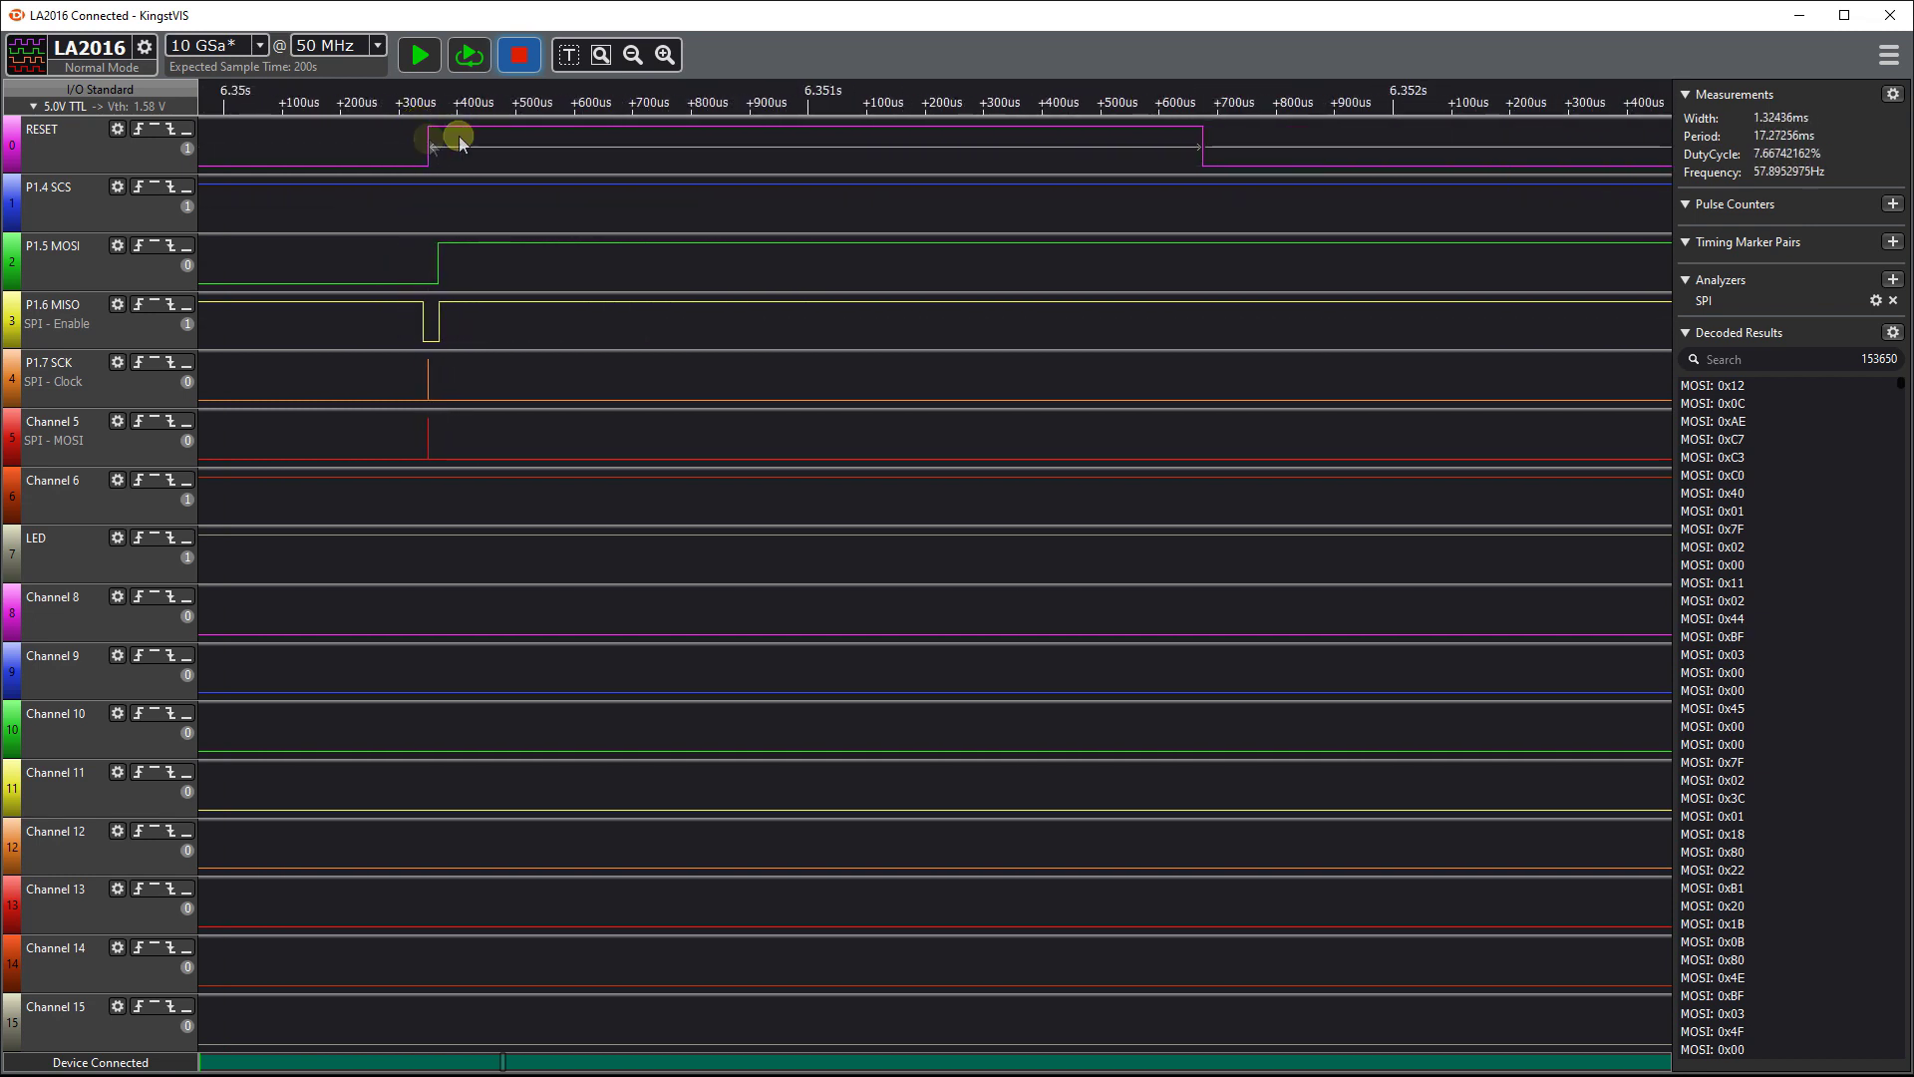
{"action": "scroll", "coordinate": [399, 179], "scroll_direction": "down", "scroll_amount": 2}
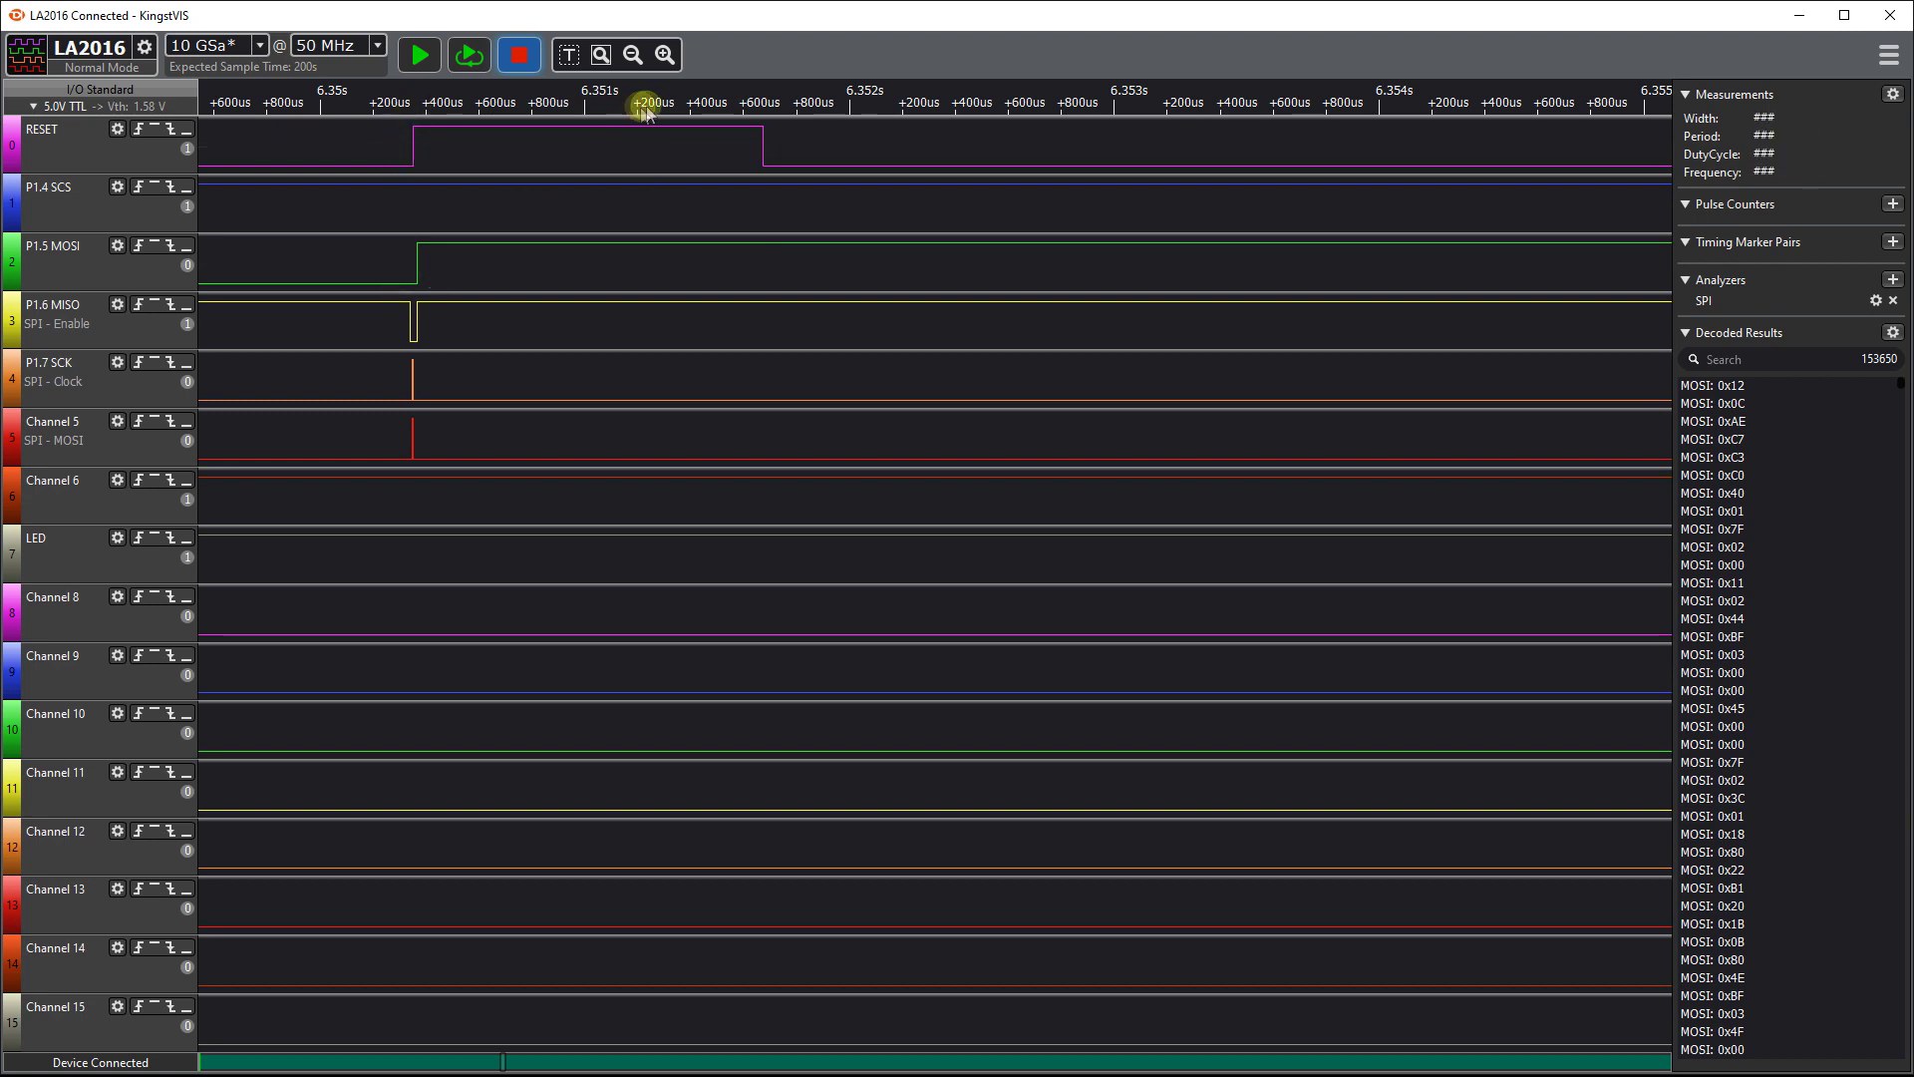
{"action": "mouse_move", "coordinate": [761, 141]}
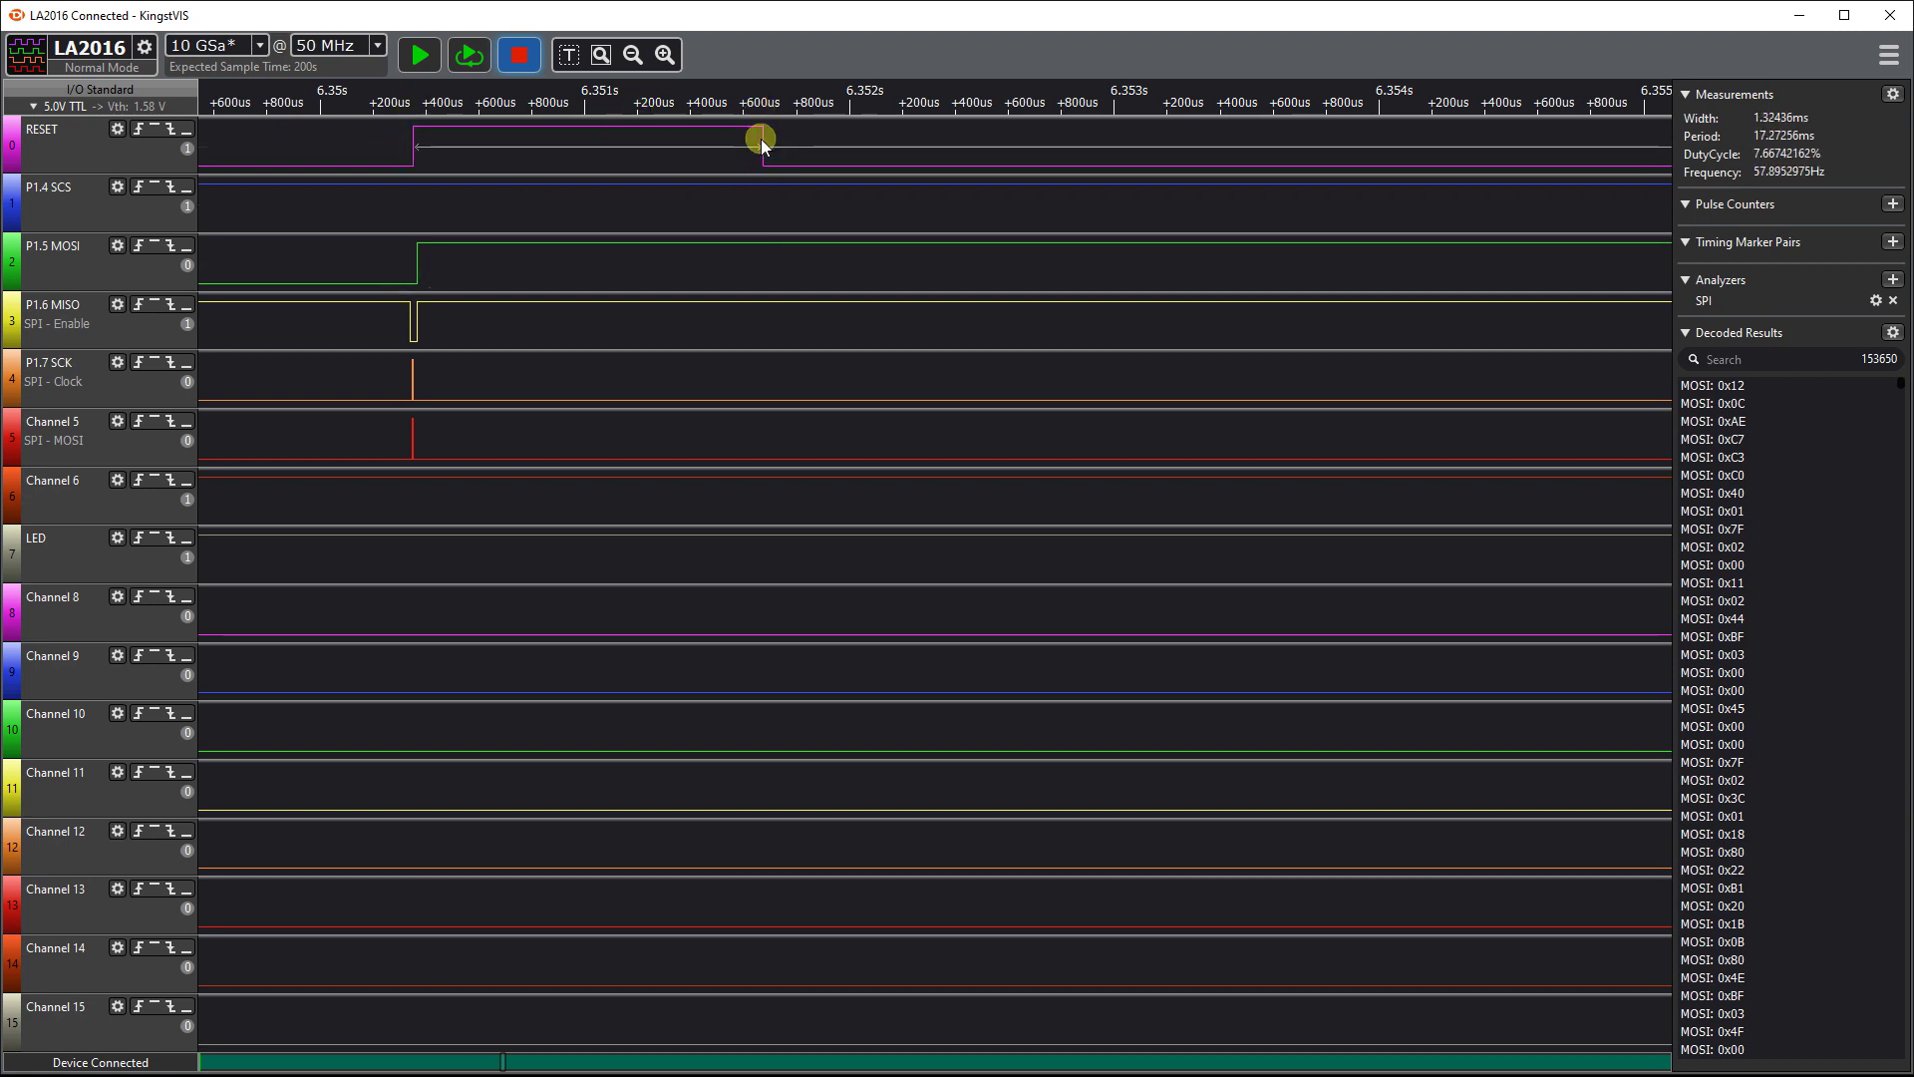
{"action": "scroll", "coordinate": [756, 139], "scroll_direction": "down", "scroll_amount": 2}
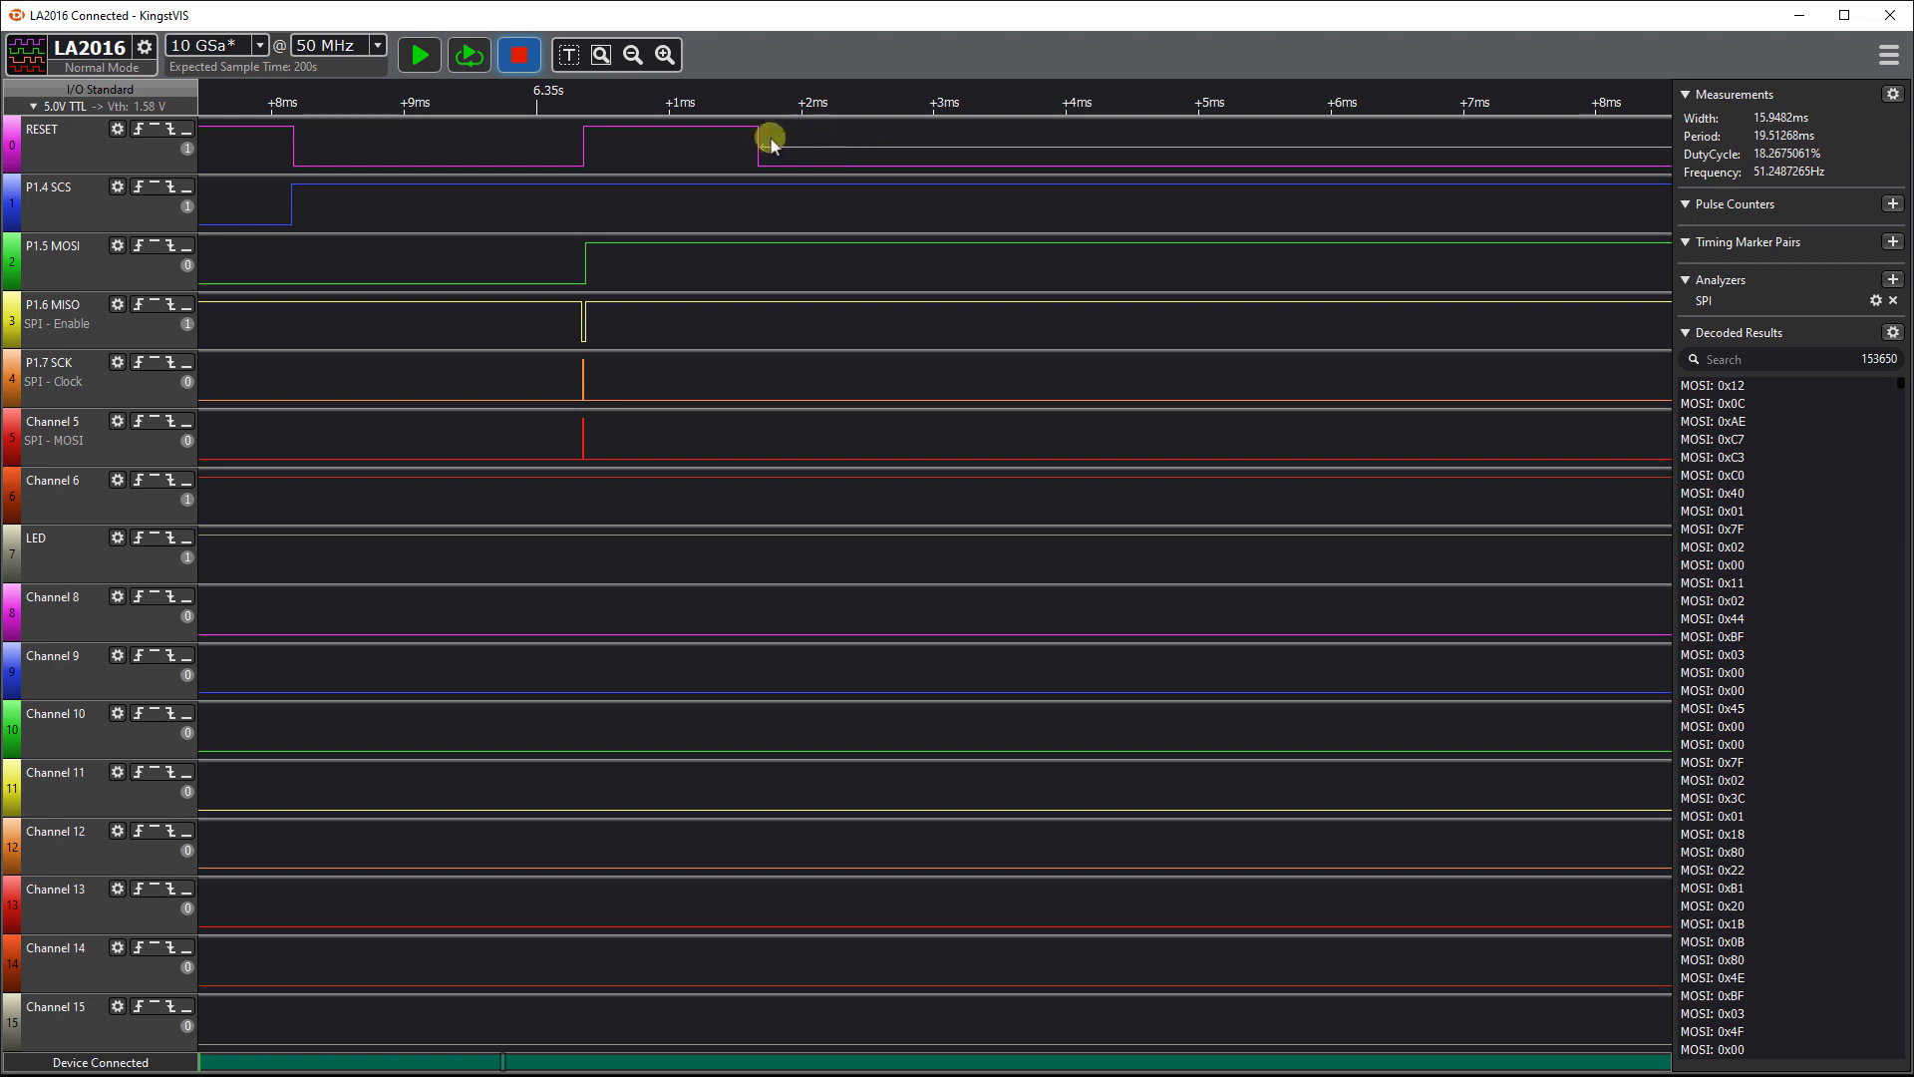
{"action": "scroll", "coordinate": [514, 196], "scroll_direction": "down", "scroll_amount": 2}
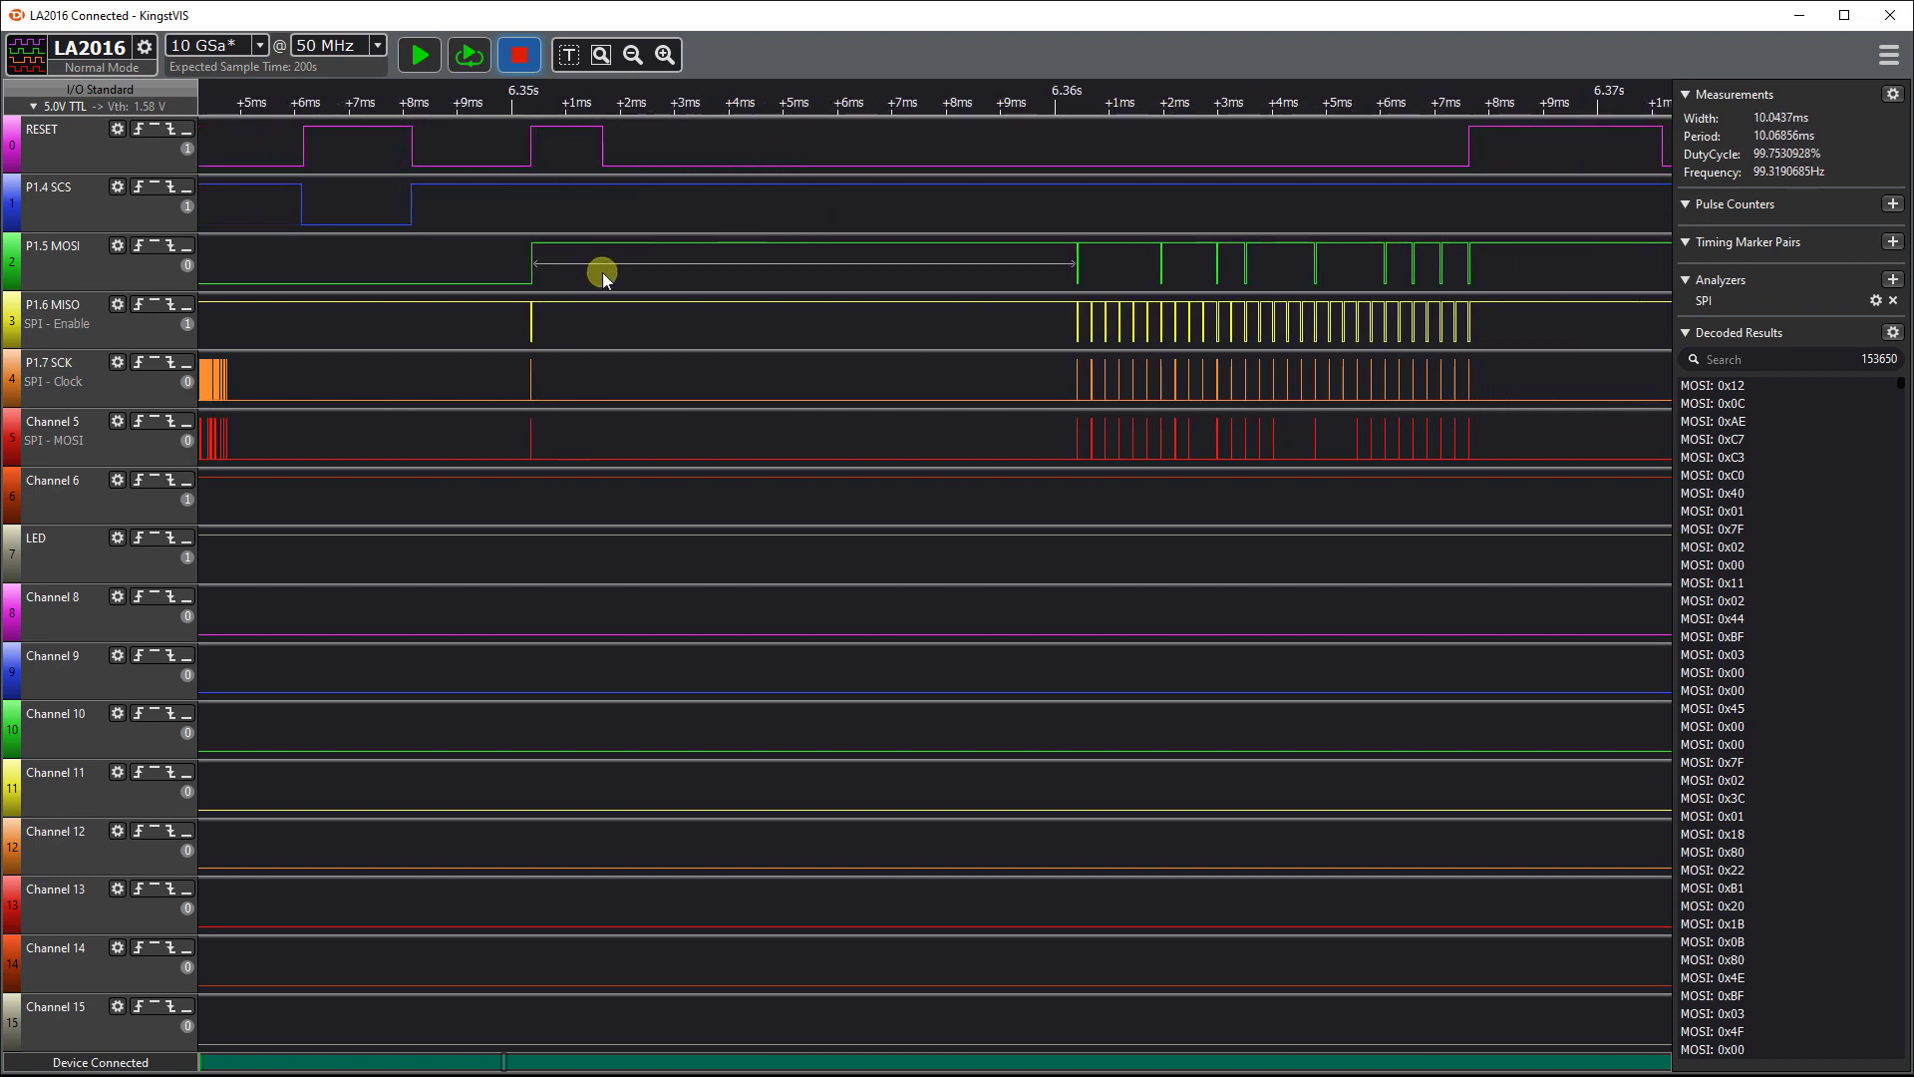
{"action": "scroll", "coordinate": [750, 329], "scroll_direction": "down", "scroll_amount": 2}
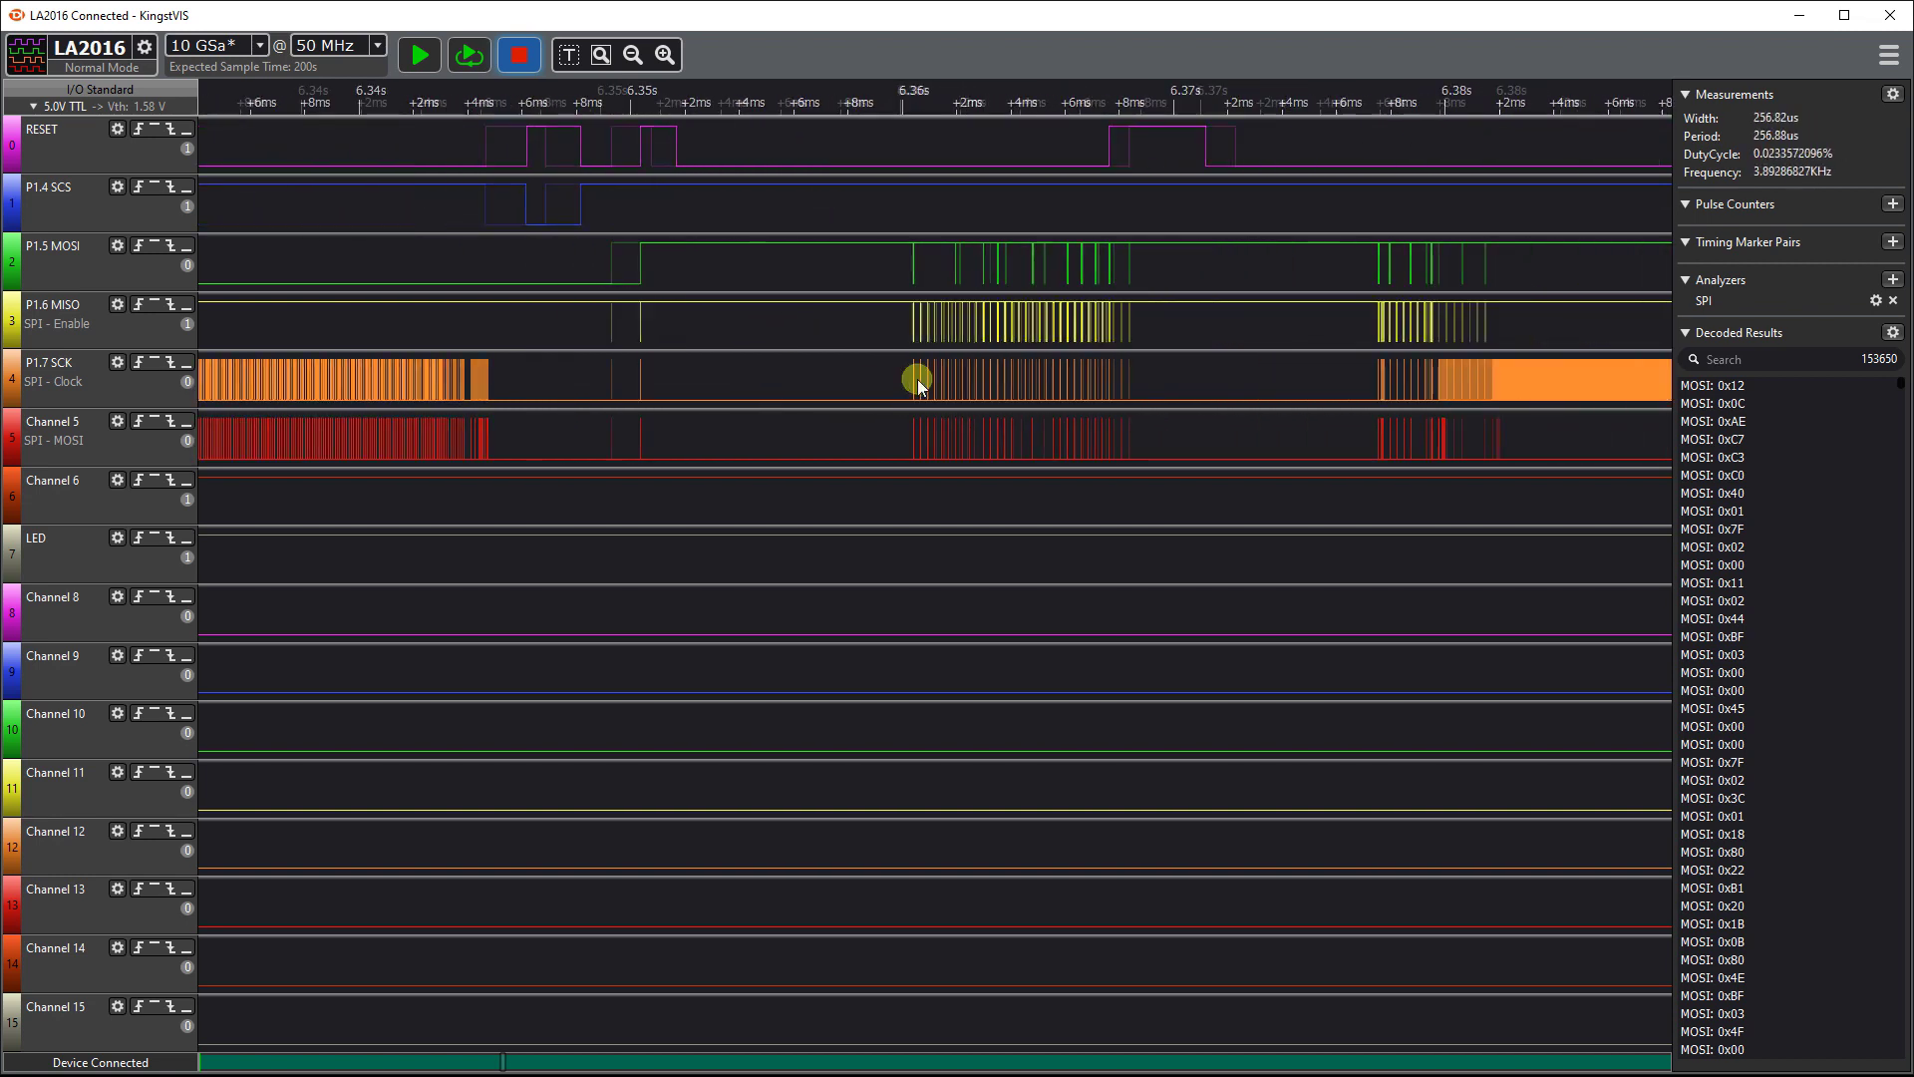
Step: Zoom in on the SCK bursts near 6.3604 s at microsecond detail
{"action": "scroll", "coordinate": [918, 379], "scroll_direction": "up", "scroll_amount": 10}
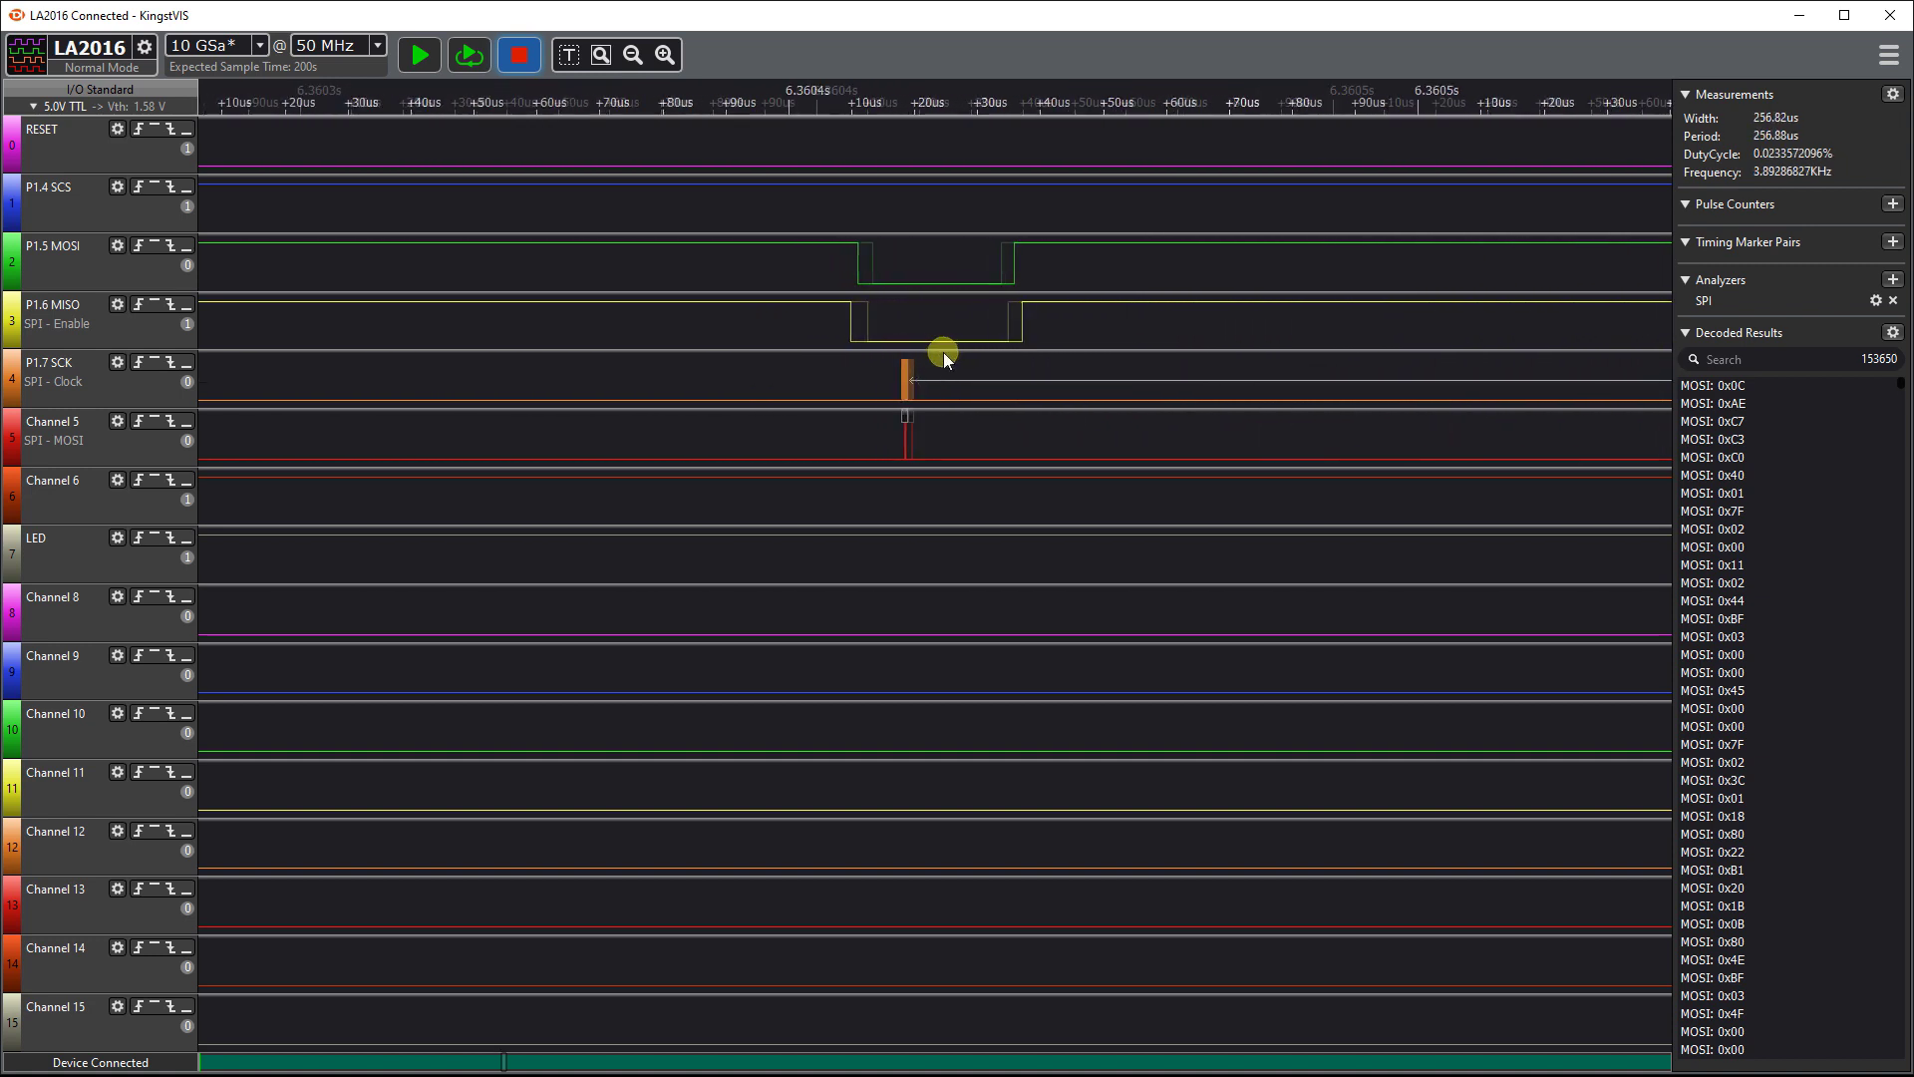
{"action": "scroll", "coordinate": [937, 357], "scroll_direction": "up", "scroll_amount": 8}
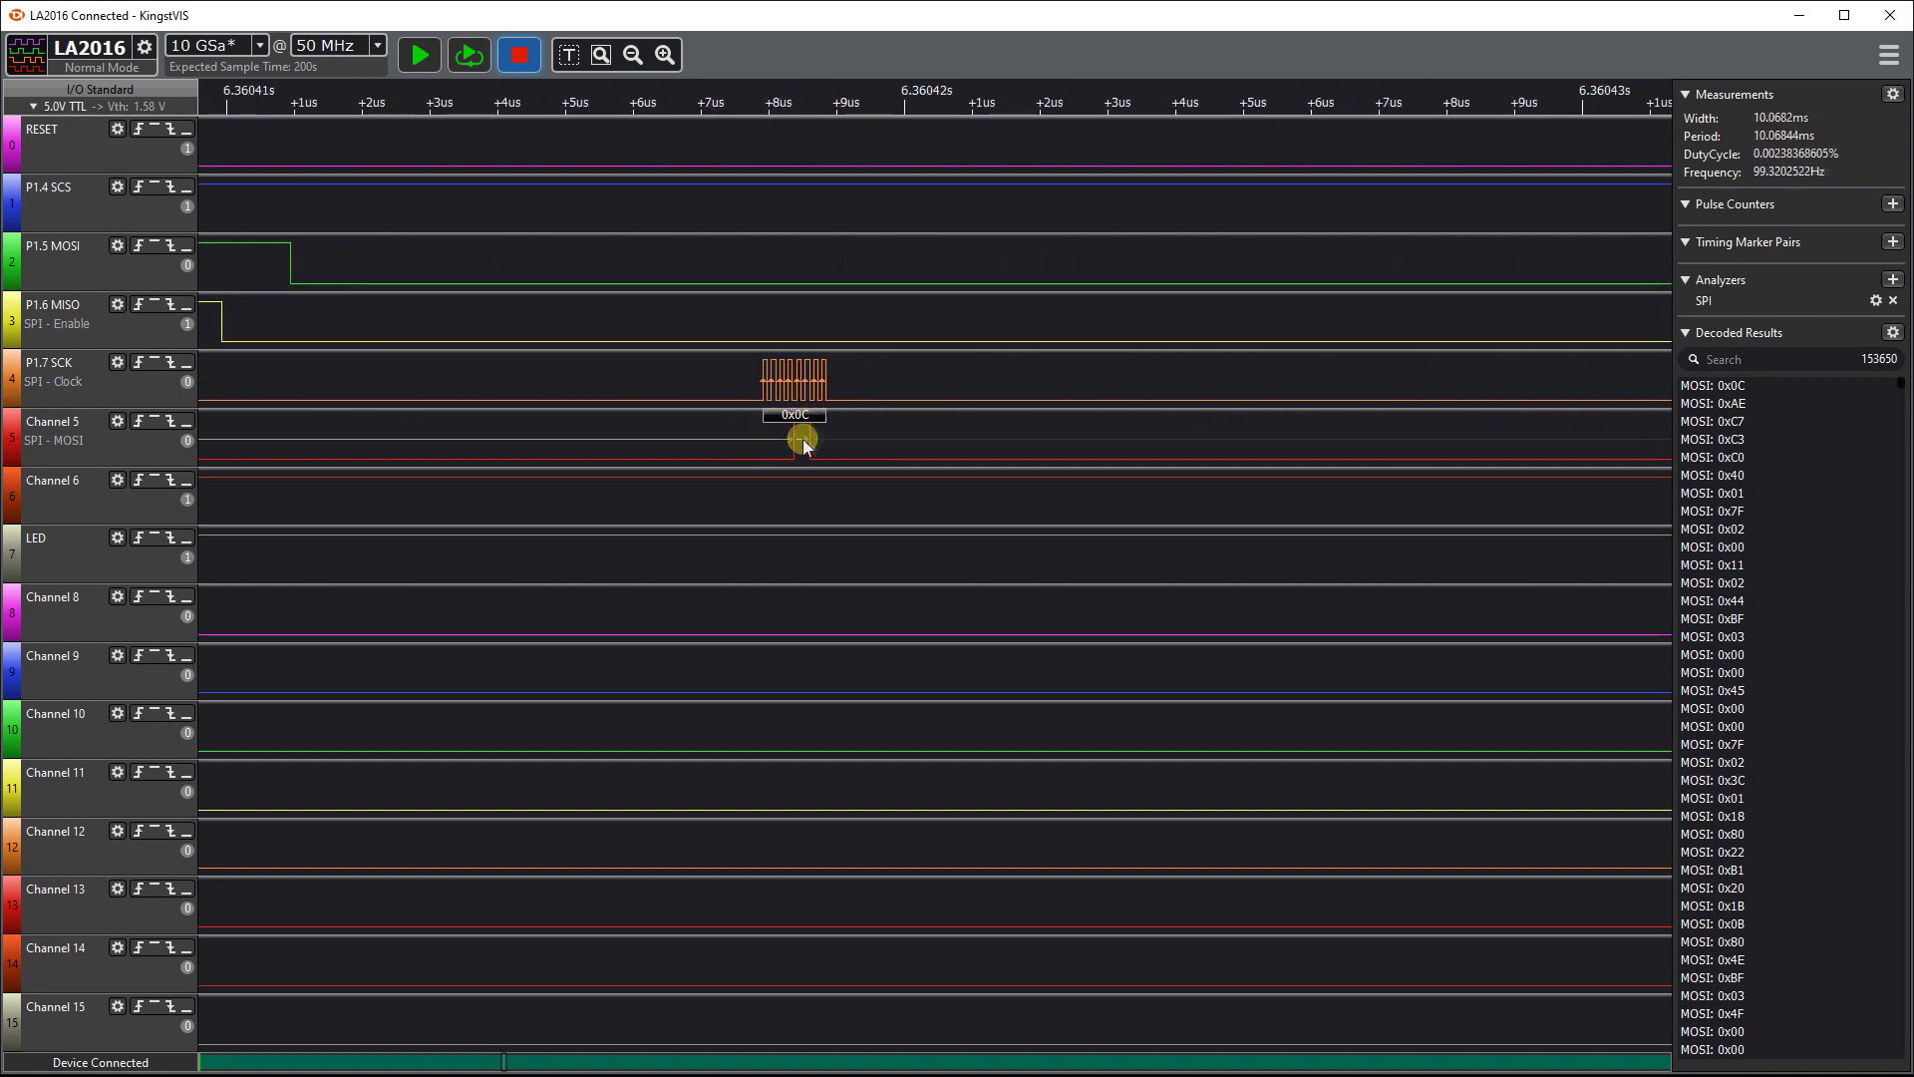
{"action": "scroll", "coordinate": [453, 339], "scroll_direction": "down", "scroll_amount": 6}
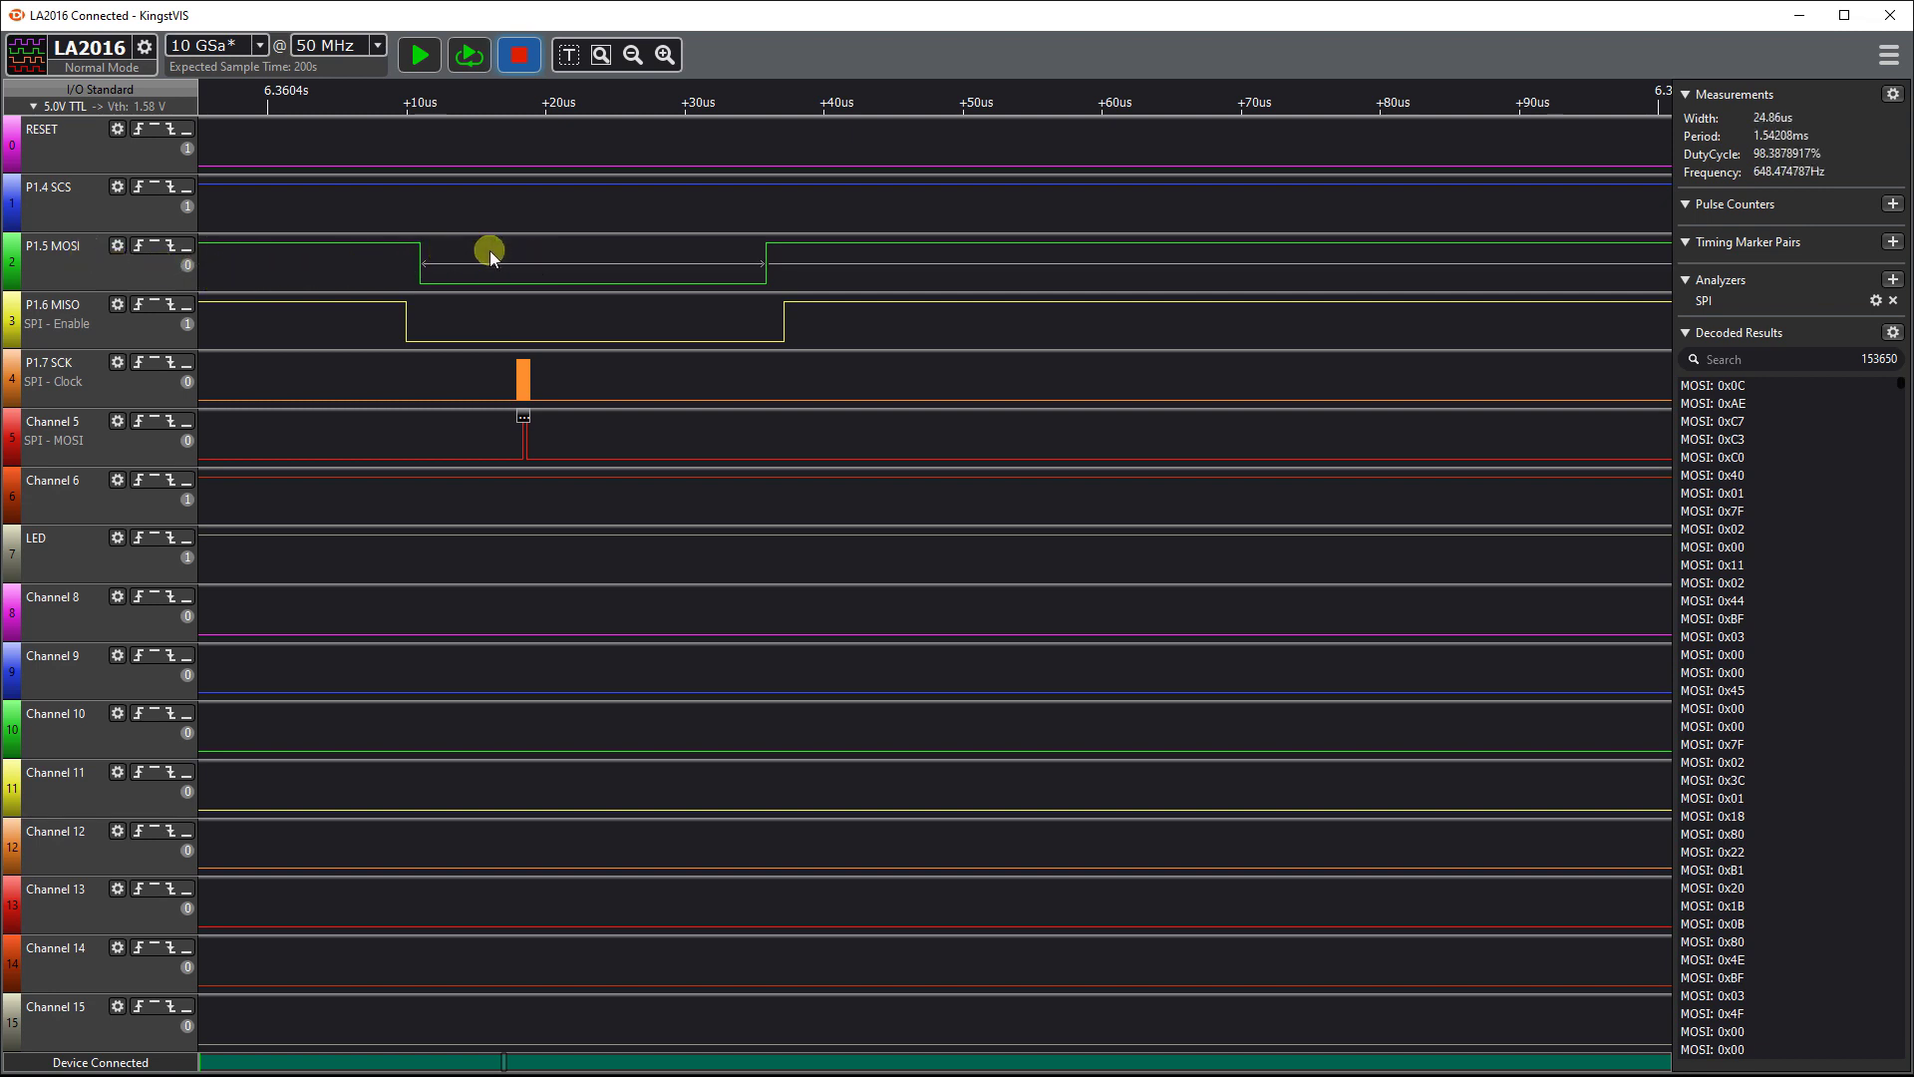
{"action": "scroll", "coordinate": [485, 253], "scroll_direction": "down", "scroll_amount": 4}
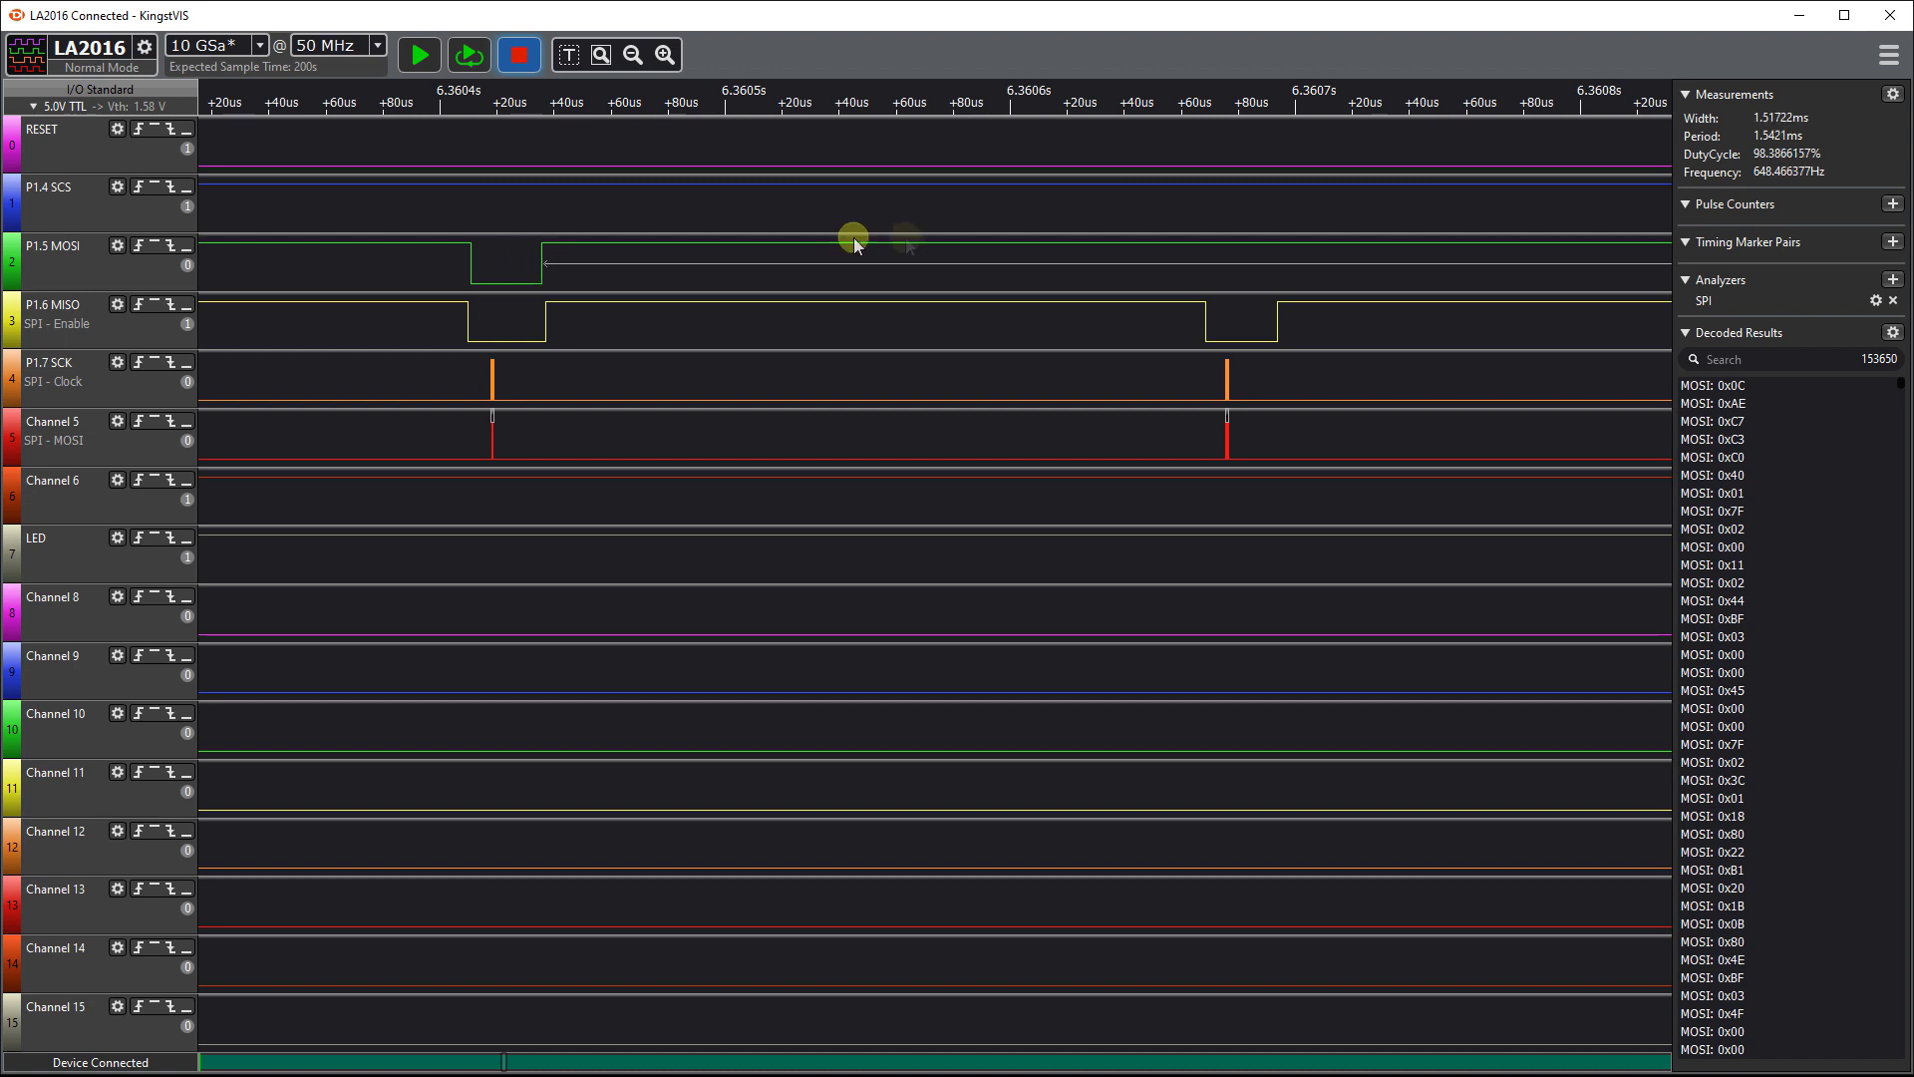
Step: Zoom into the 0x0C and 0xAE bursts and read their pulse measurements
{"action": "scroll", "coordinate": [499, 312], "scroll_direction": "down", "scroll_amount": 3}
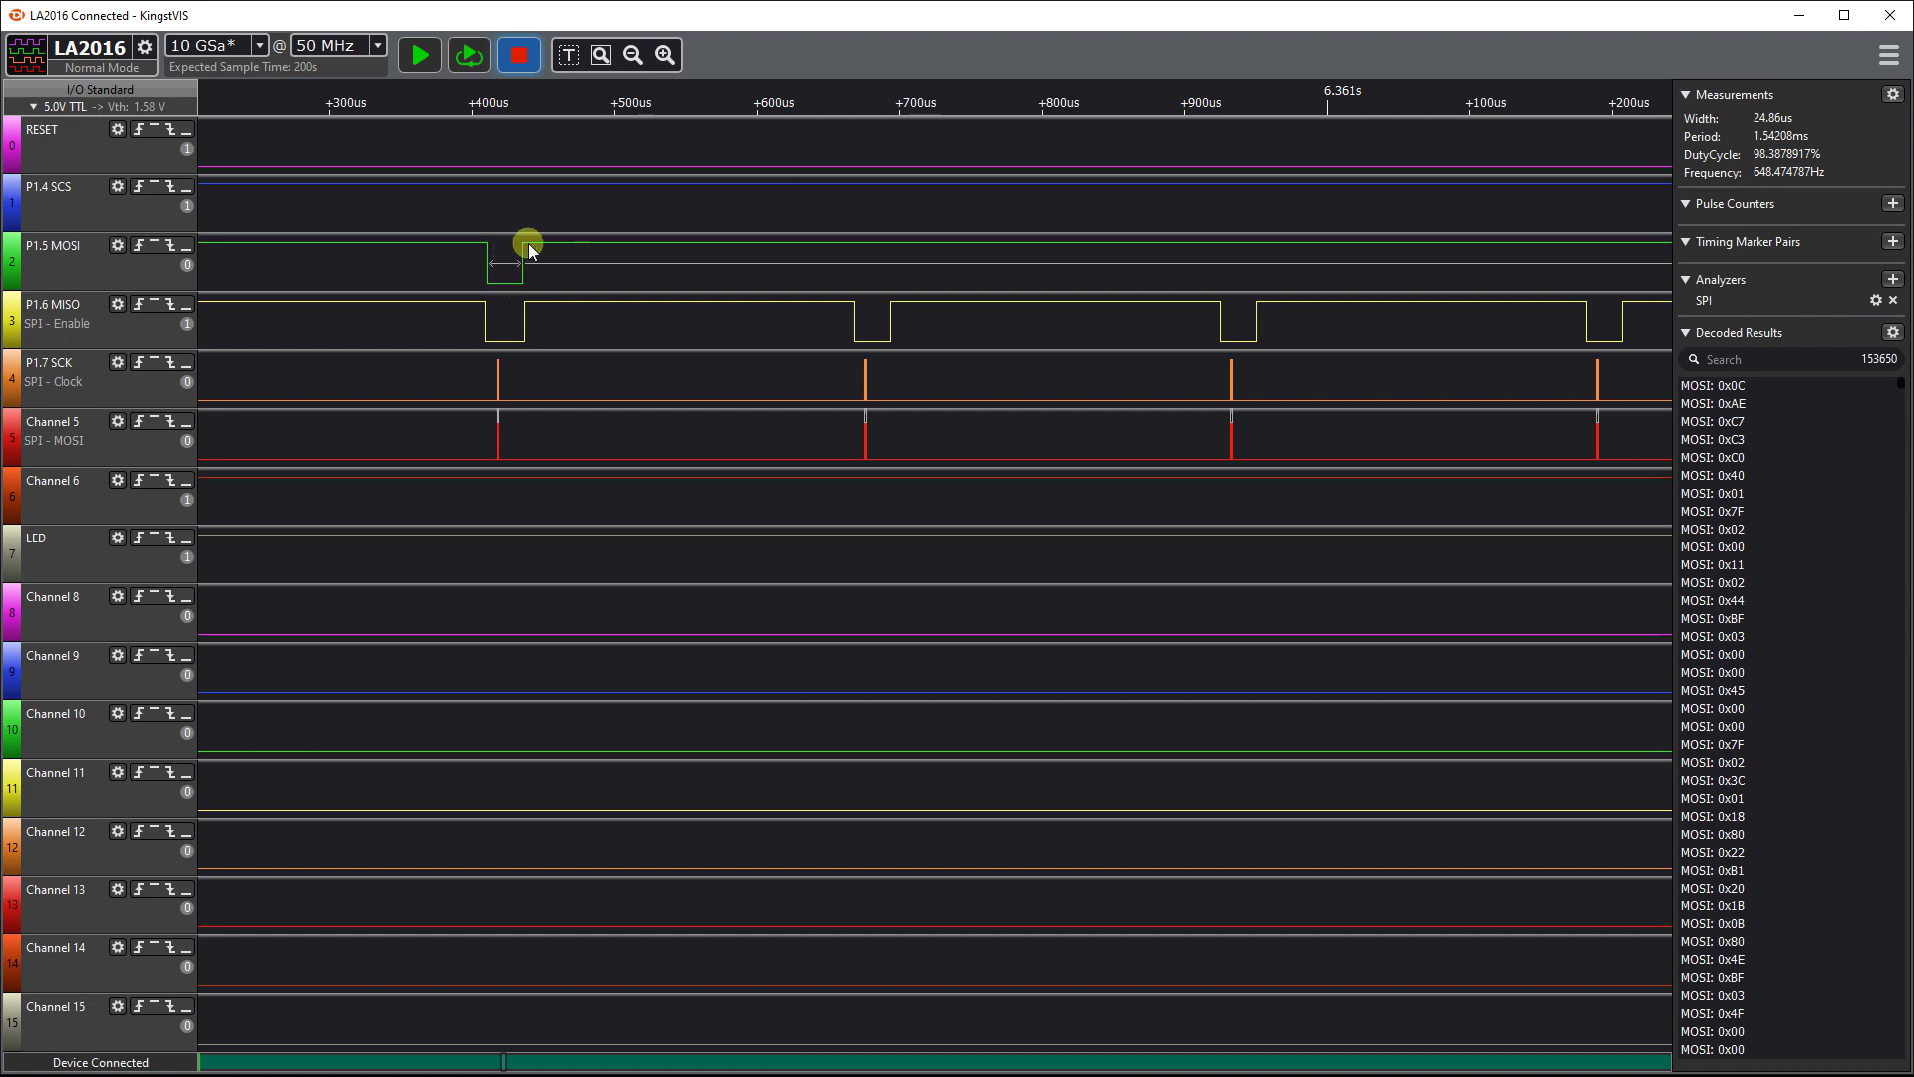
{"action": "scroll", "coordinate": [488, 291], "scroll_direction": "up", "scroll_amount": 5}
{"action": "scroll", "coordinate": [354, 445], "scroll_direction": "up", "scroll_amount": 3}
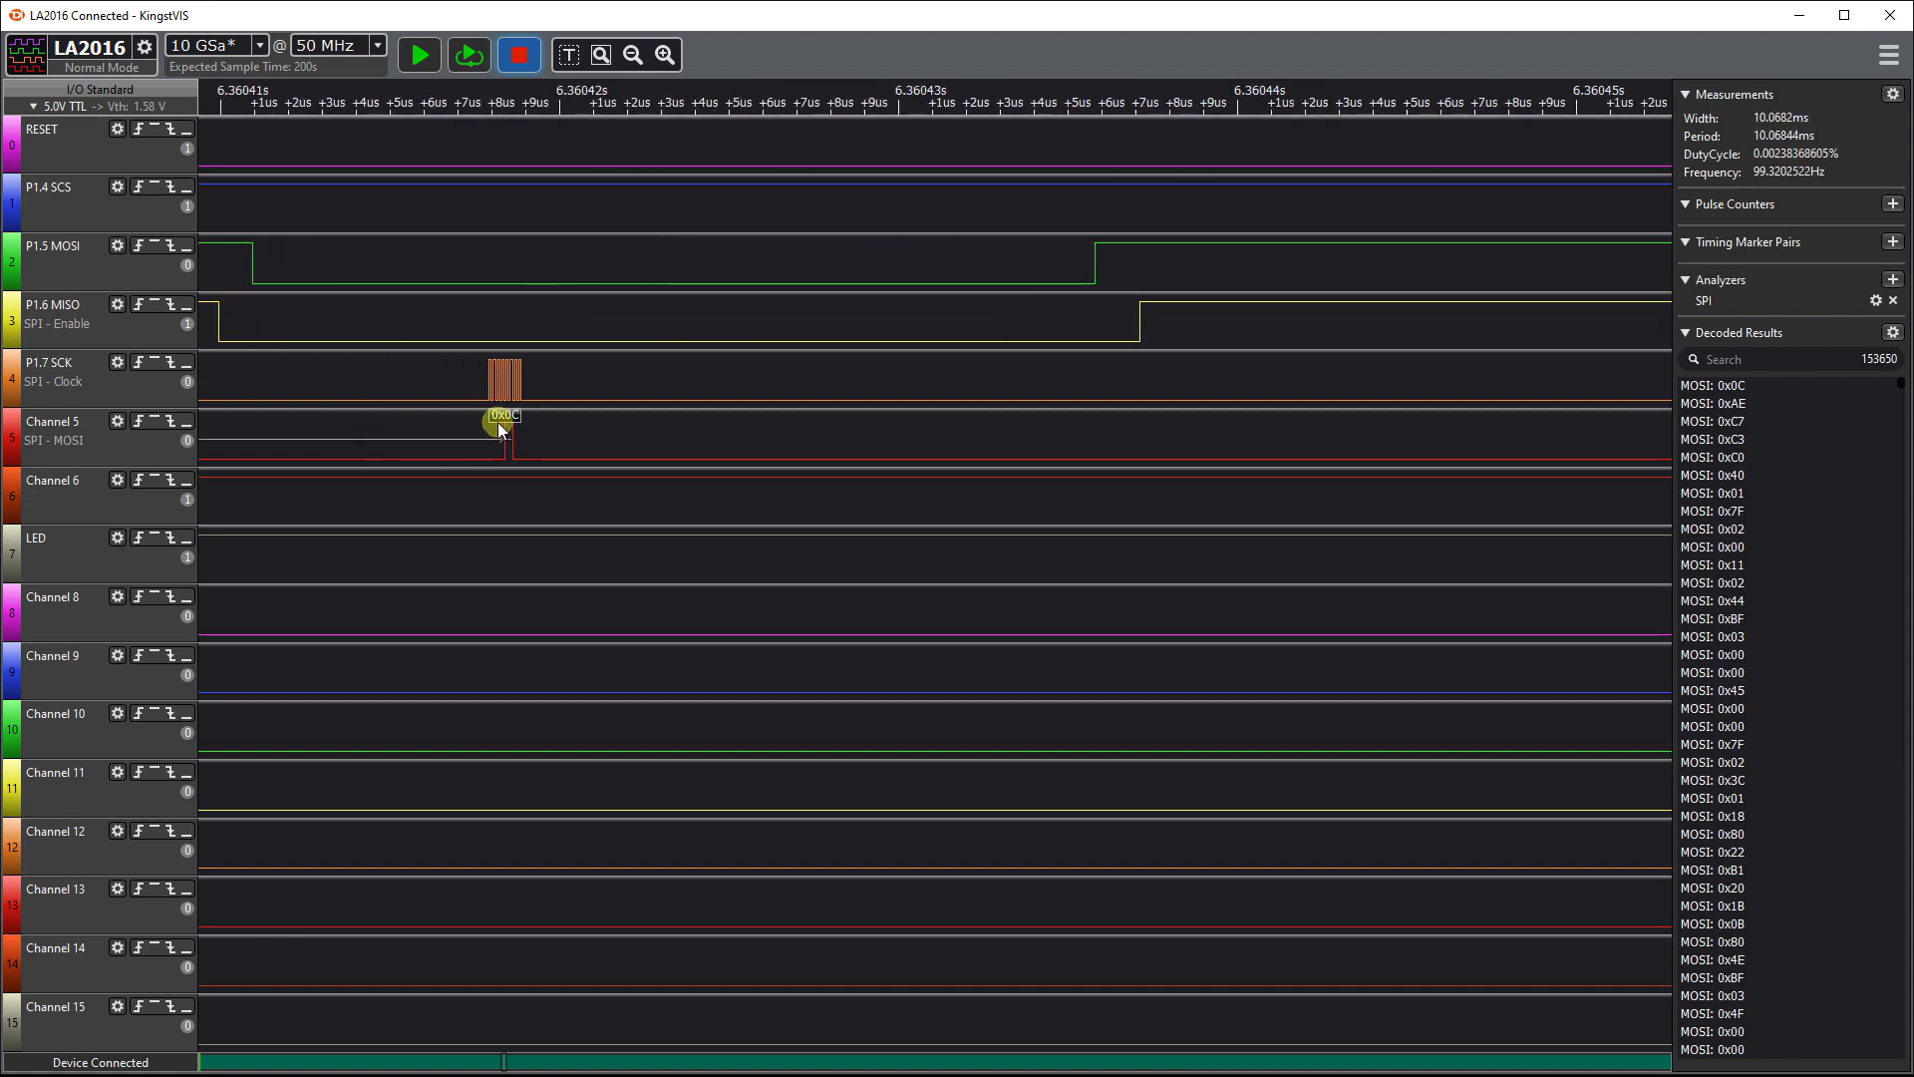
{"action": "mouse_move", "coordinate": [290, 309]}
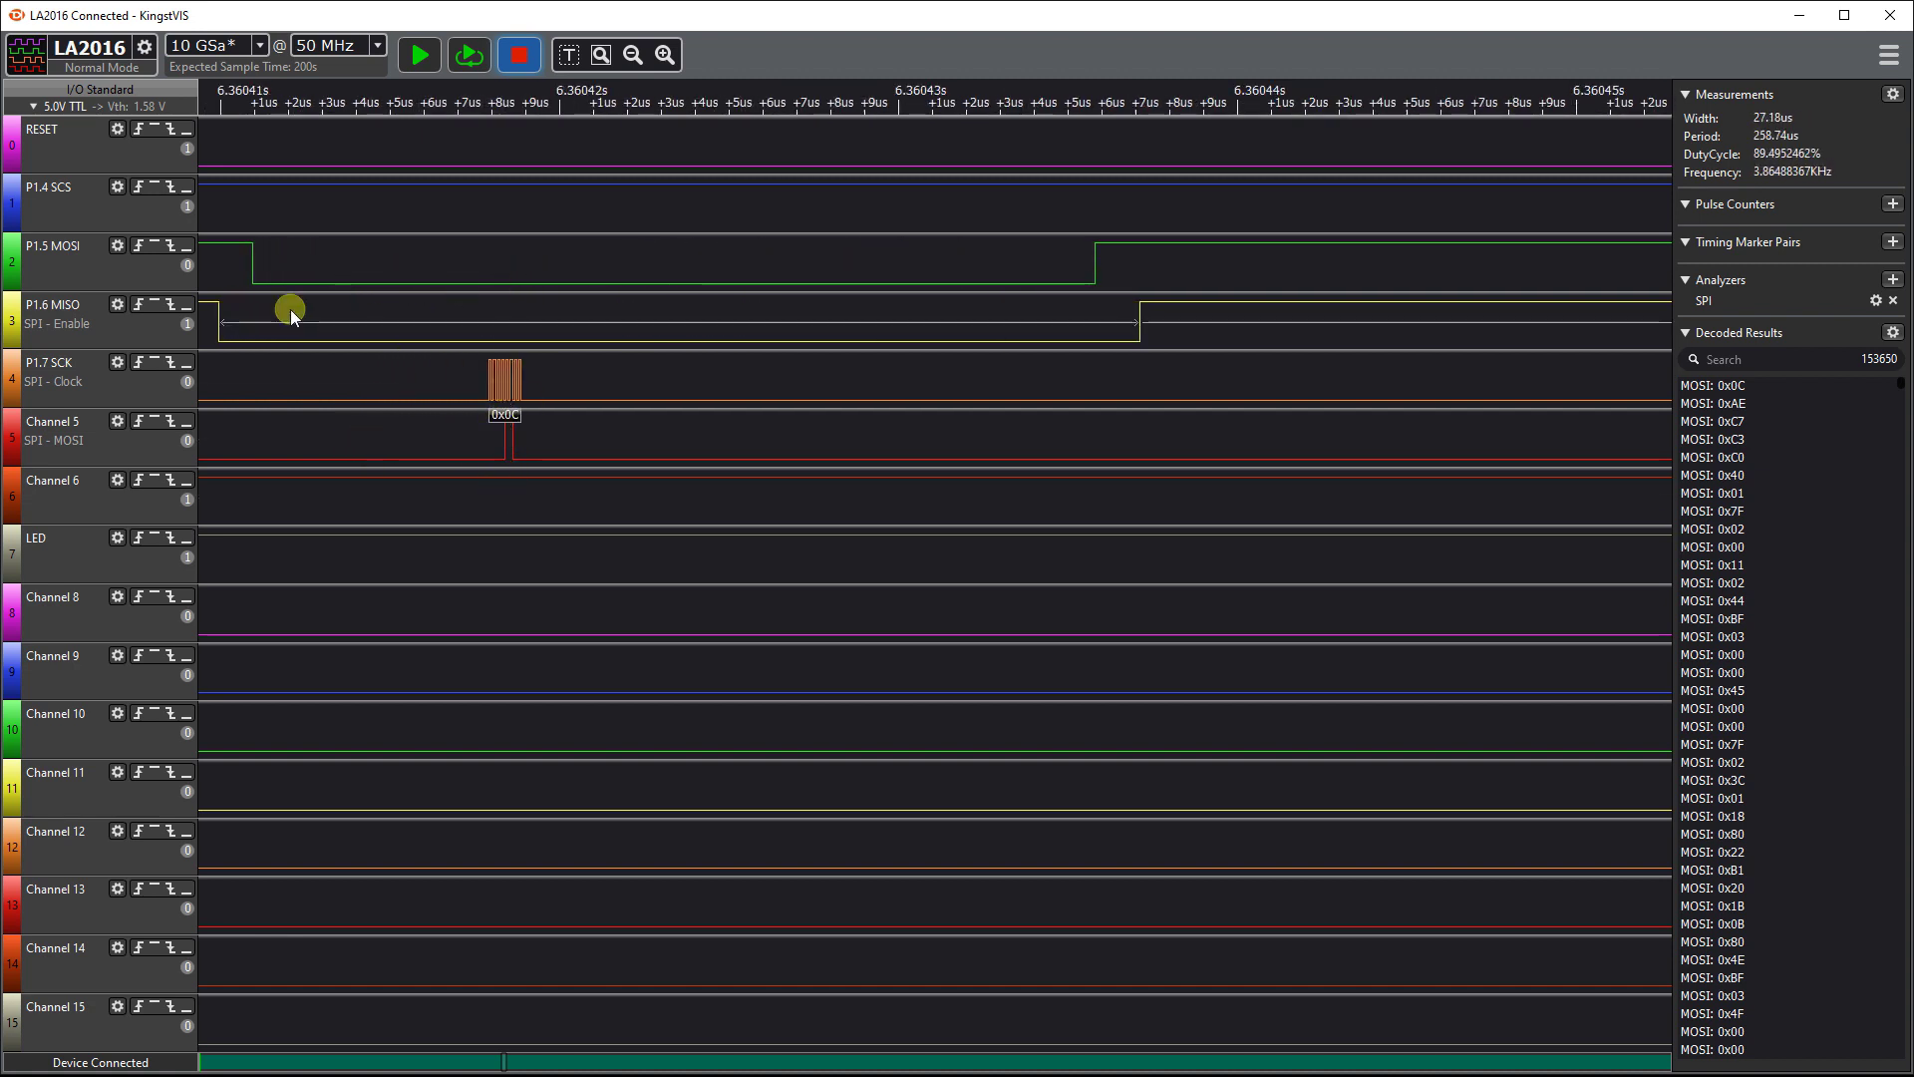
{"action": "mouse_move", "coordinate": [489, 292]}
Step: Zoom out to survey the whole transfer across 6.36–6.38 s
{"action": "scroll", "coordinate": [367, 414], "scroll_direction": "down", "scroll_amount": 2}
{"action": "scroll", "coordinate": [259, 389], "scroll_direction": "down", "scroll_amount": 3}
{"action": "scroll", "coordinate": [1286, 389], "scroll_direction": "down", "scroll_amount": 1}
{"action": "scroll", "coordinate": [1291, 399], "scroll_direction": "up", "scroll_amount": 6}
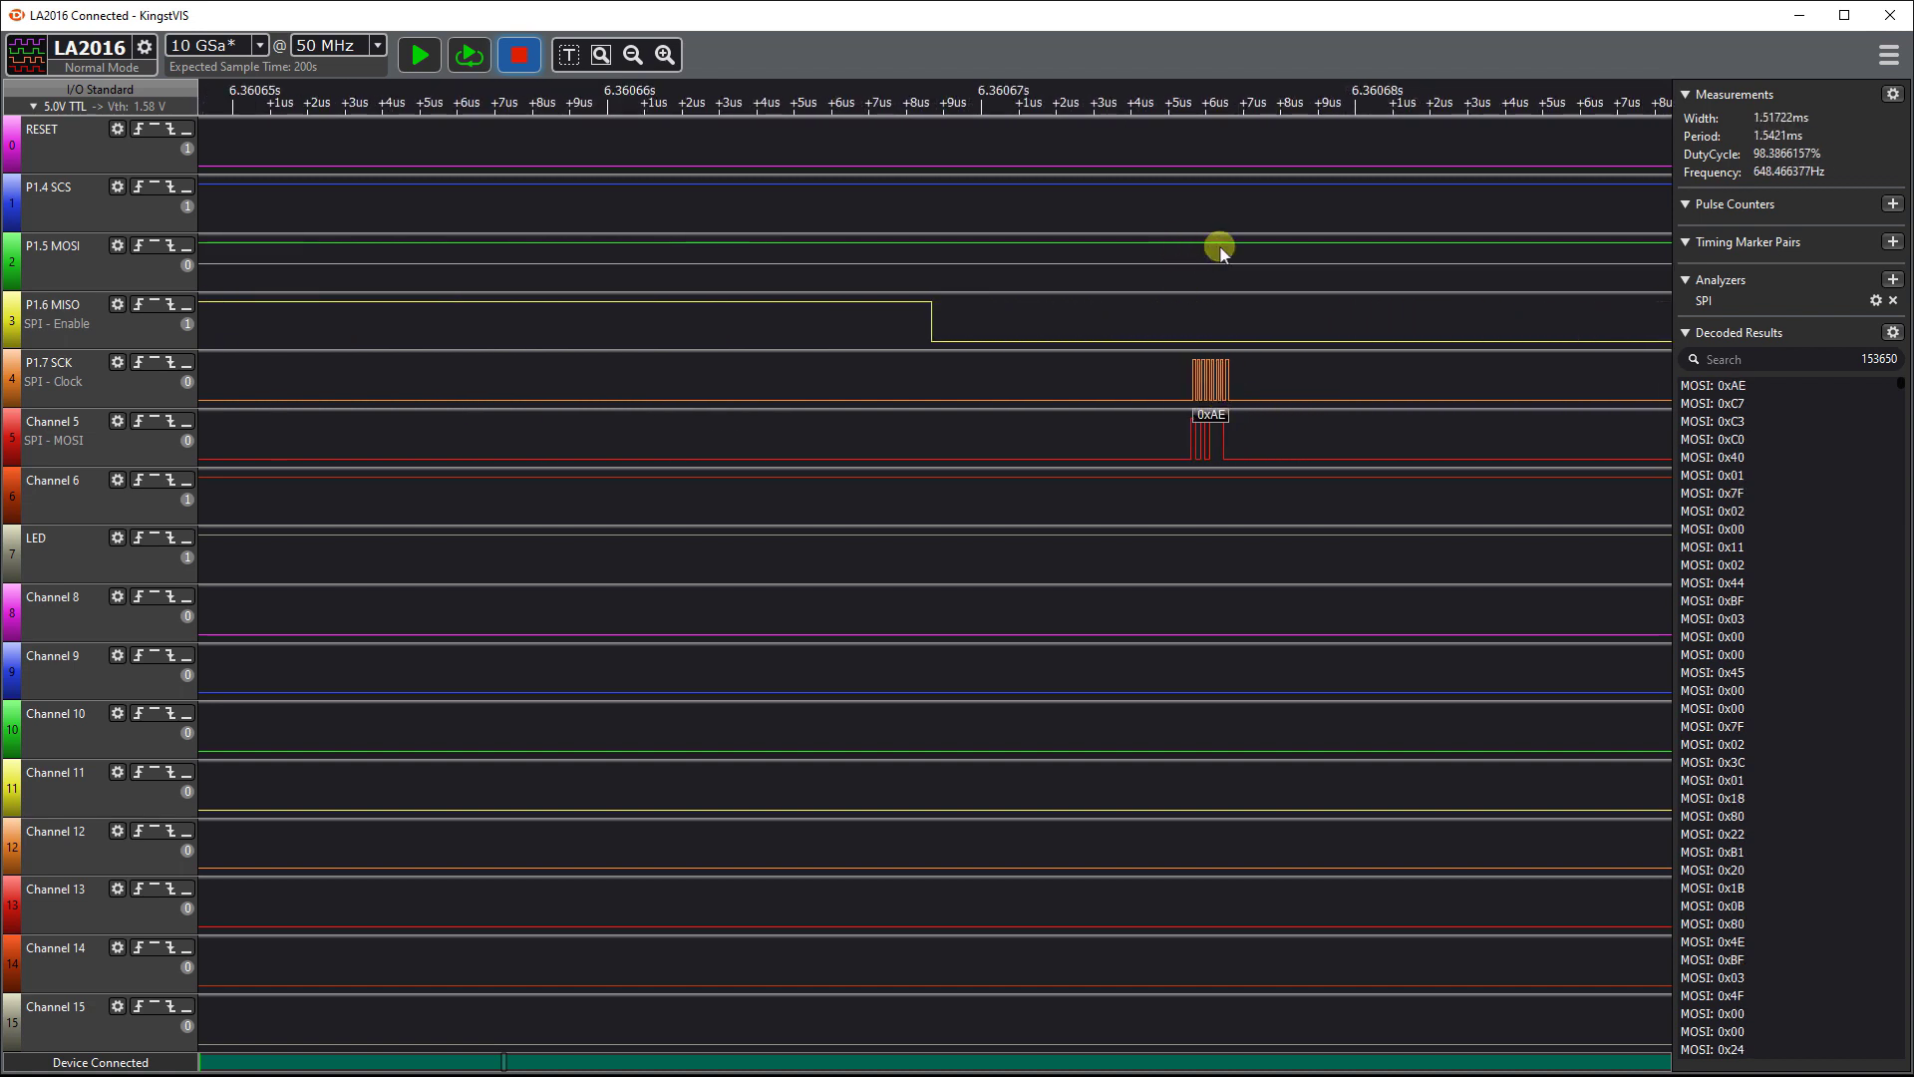
{"action": "scroll", "coordinate": [1207, 423], "scroll_direction": "down", "scroll_amount": 2}
{"action": "scroll", "coordinate": [672, 405], "scroll_direction": "down", "scroll_amount": 5}
{"action": "scroll", "coordinate": [695, 382], "scroll_direction": "down", "scroll_amount": 3}
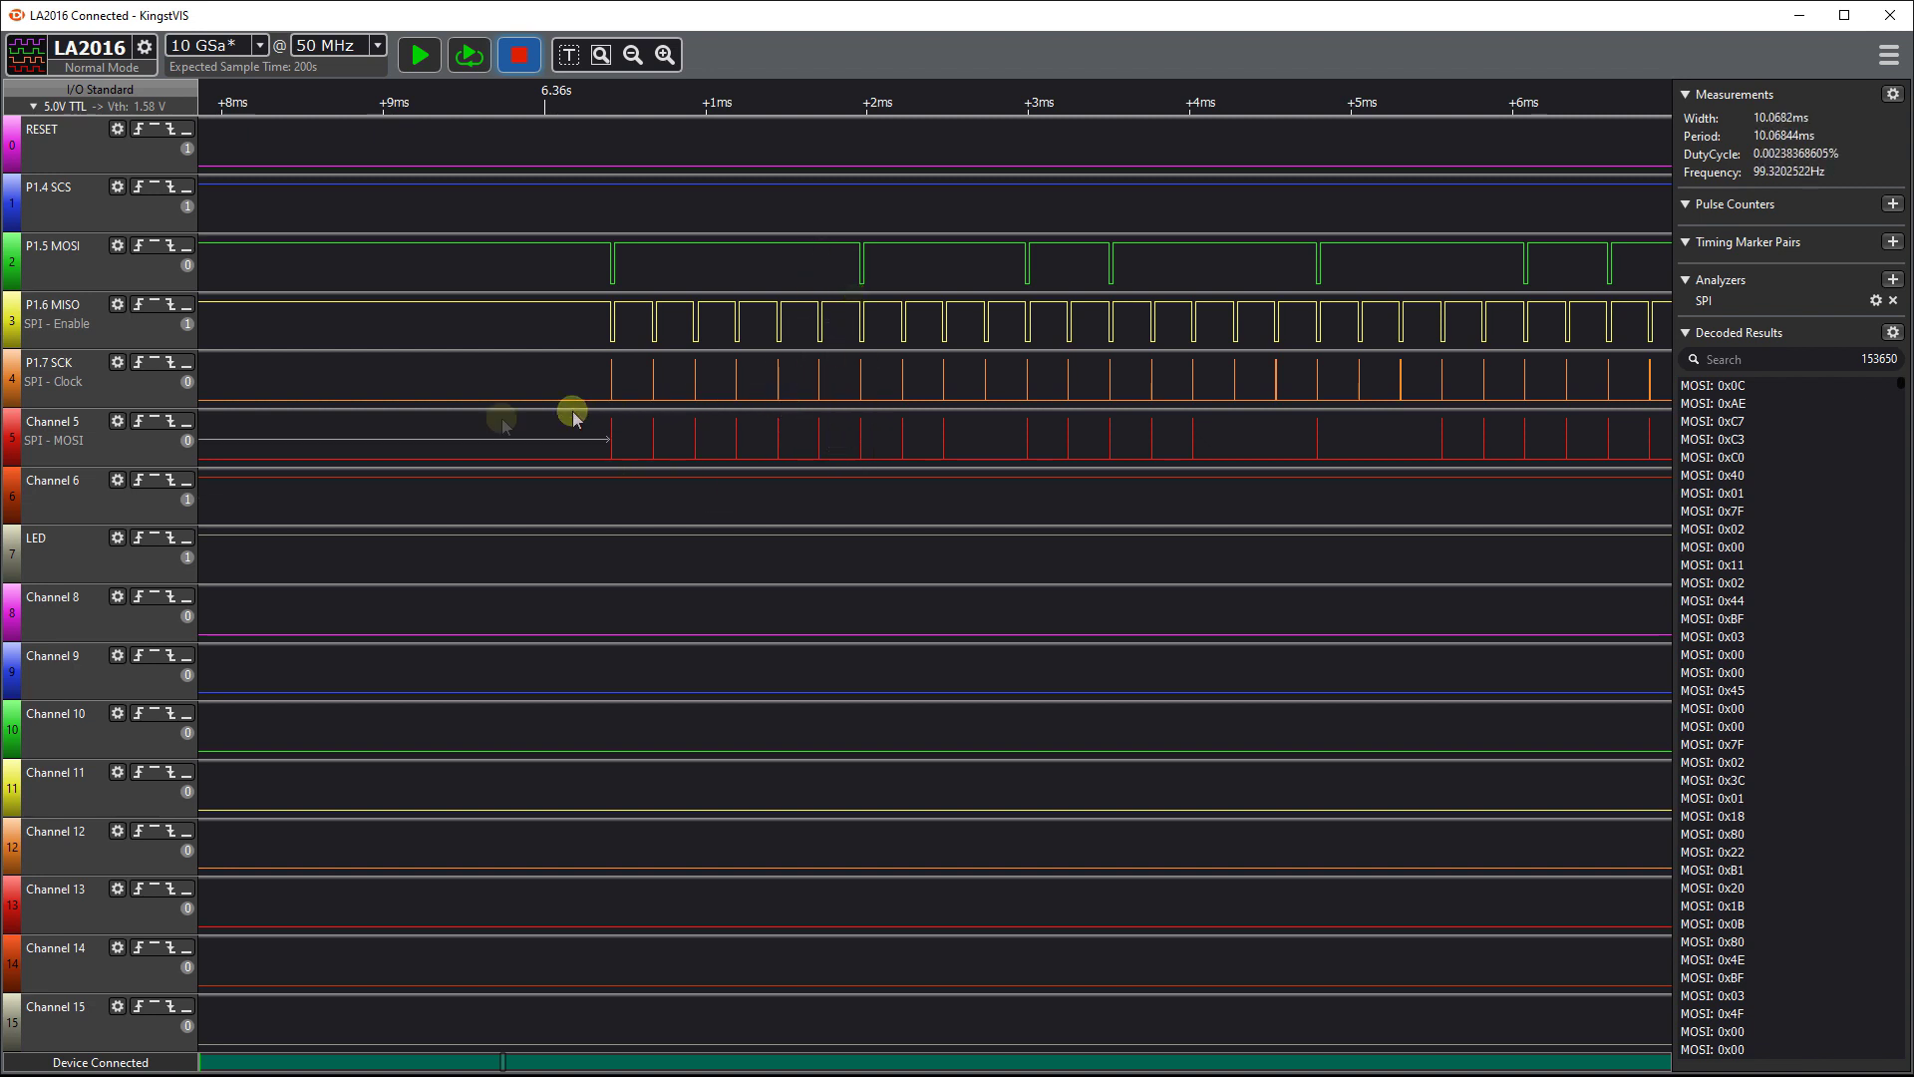
Step: Zoom into the RESET rise near 6.3676 s, showing the decoded 0x20 byte after it
{"action": "scroll", "coordinate": [443, 422], "scroll_direction": "down", "scroll_amount": 2}
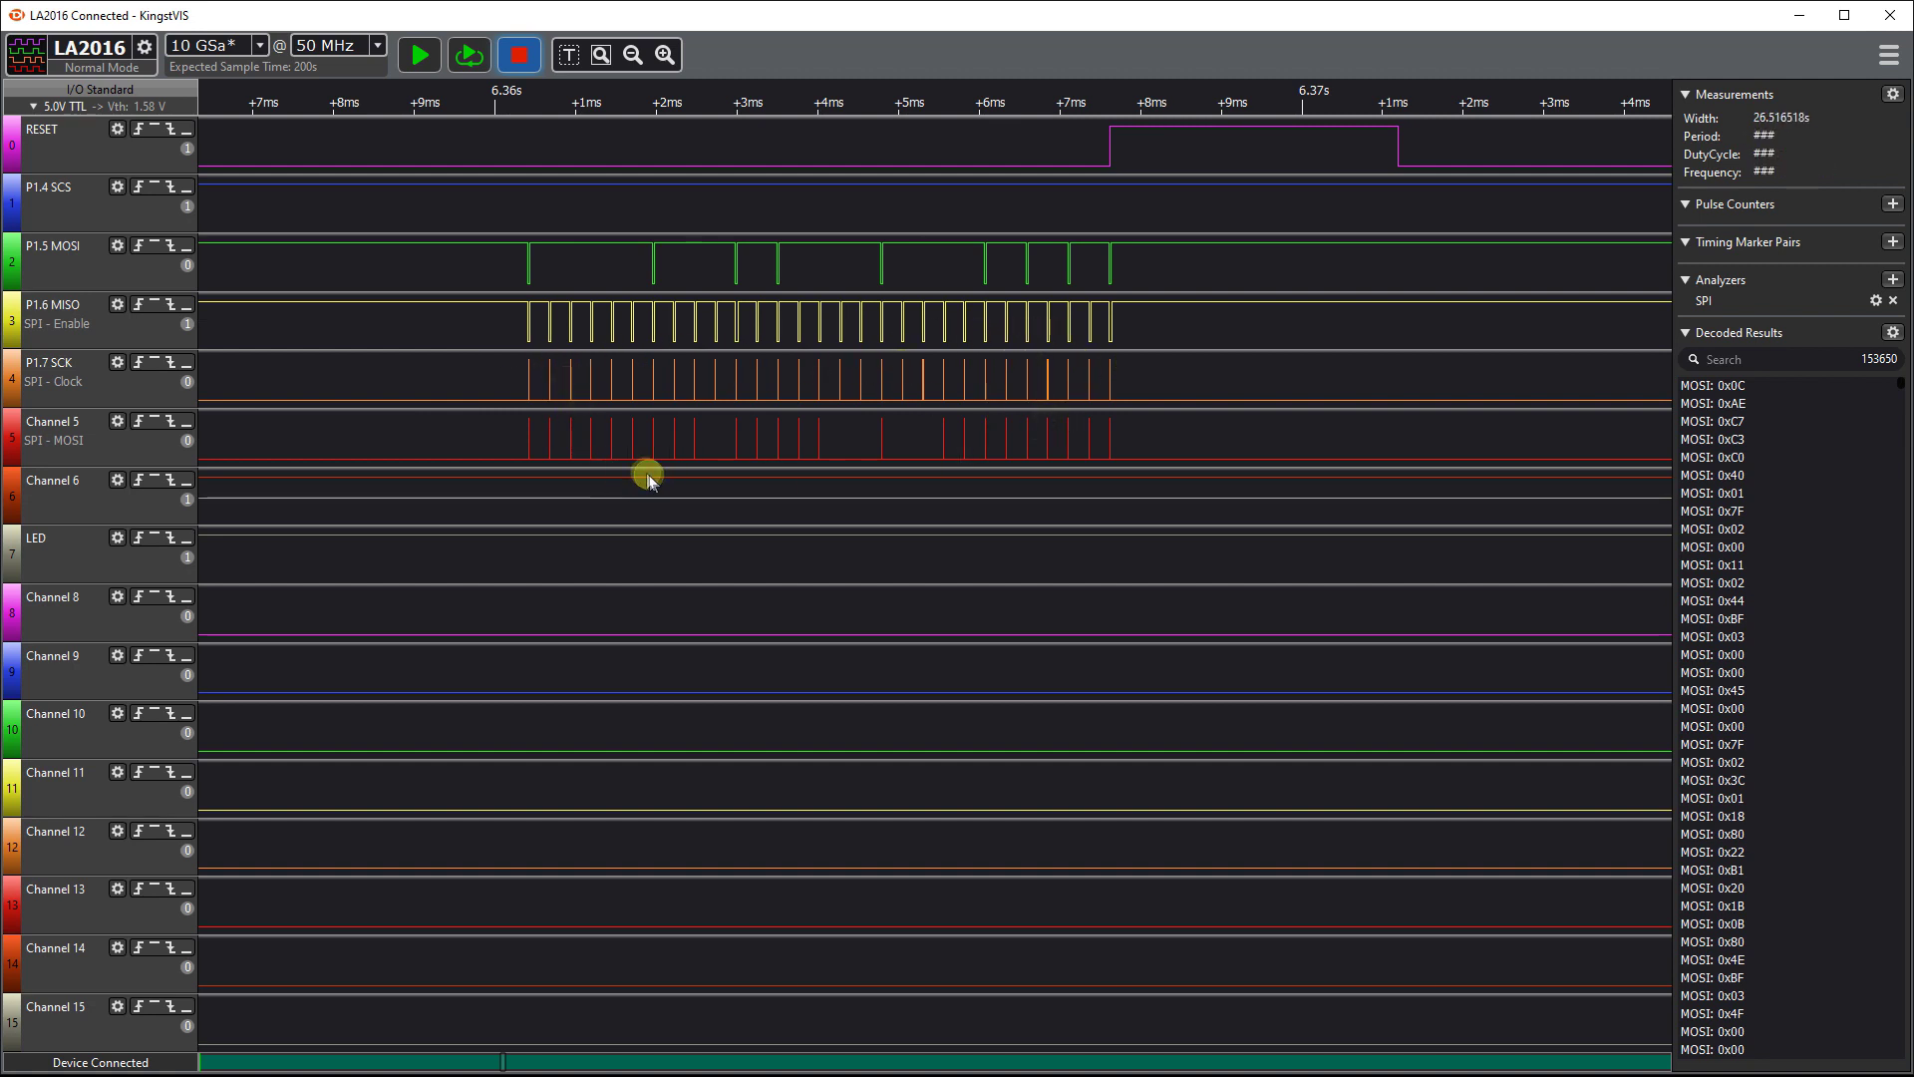
{"action": "scroll", "coordinate": [418, 442], "scroll_direction": "down", "scroll_amount": 3}
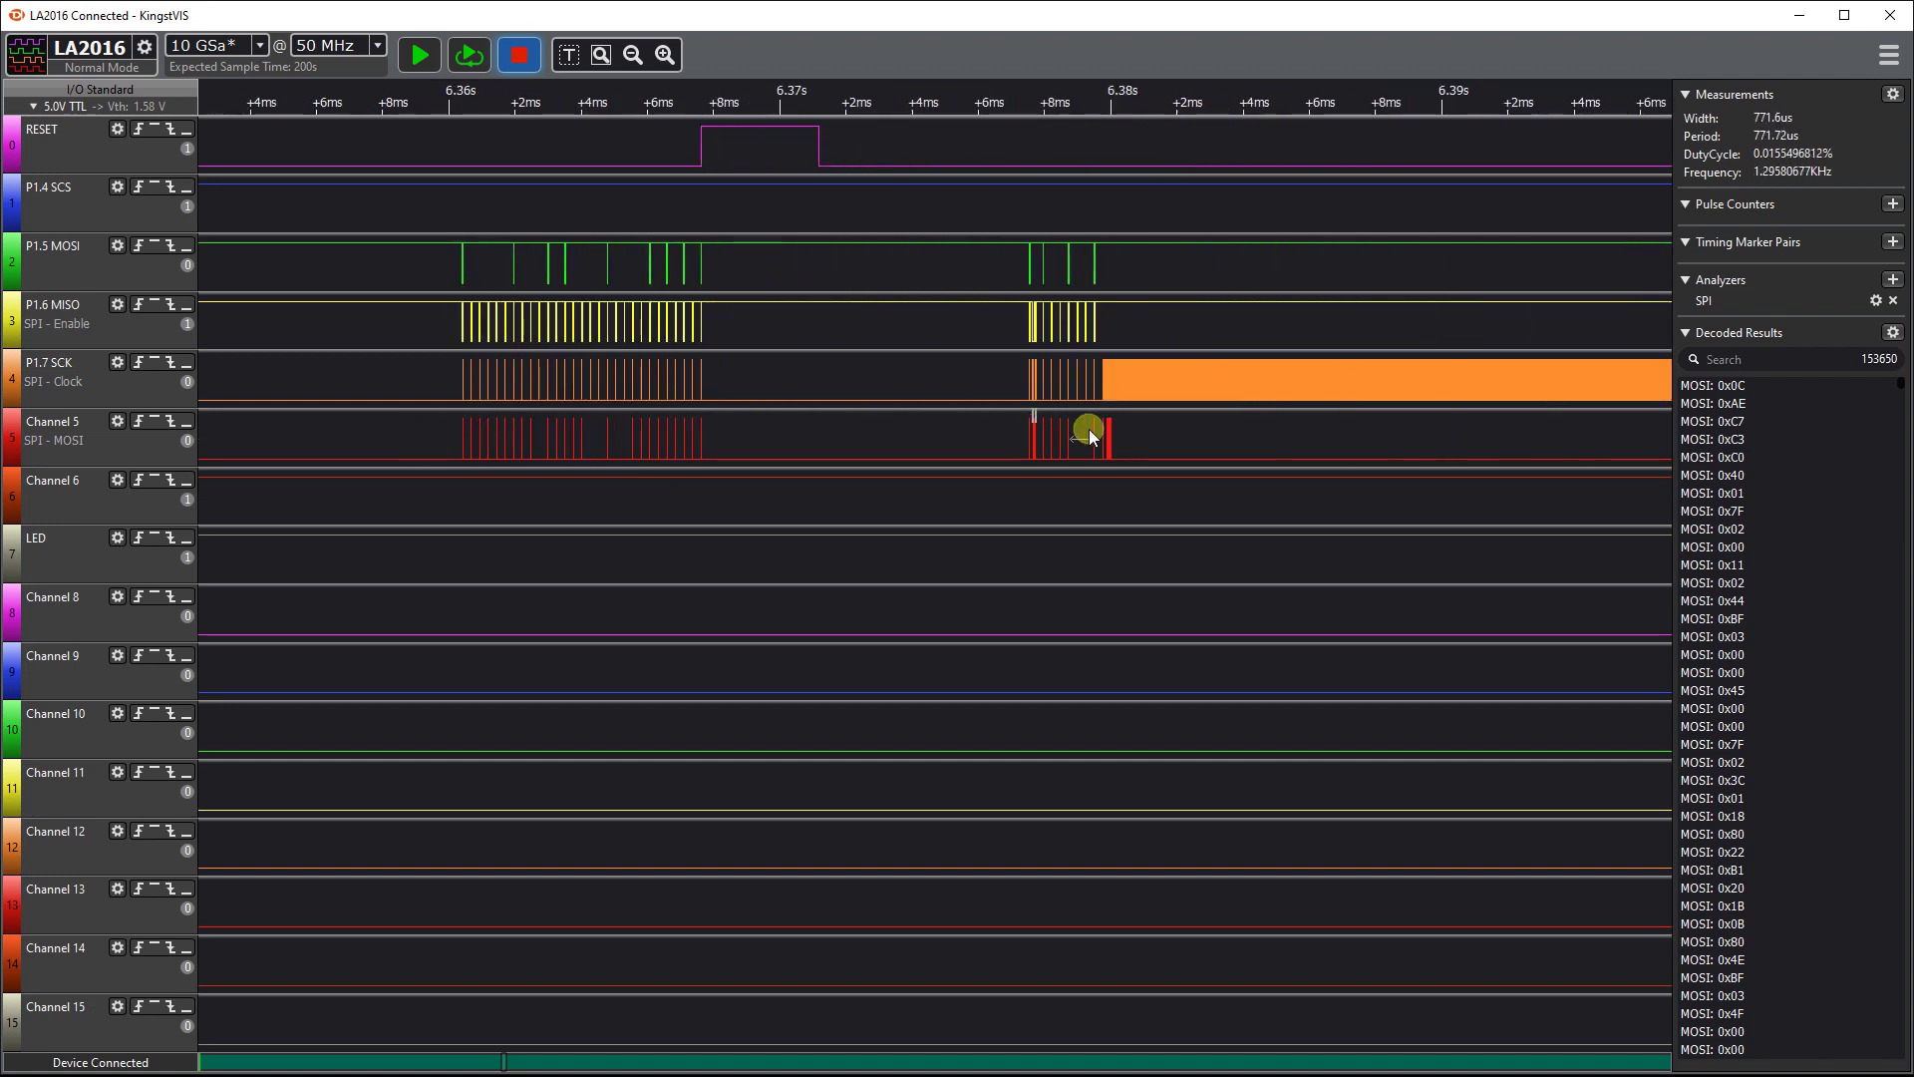
{"action": "scroll", "coordinate": [1007, 440], "scroll_direction": "up", "scroll_amount": 5}
{"action": "scroll", "coordinate": [1002, 433], "scroll_direction": "down", "scroll_amount": 4}
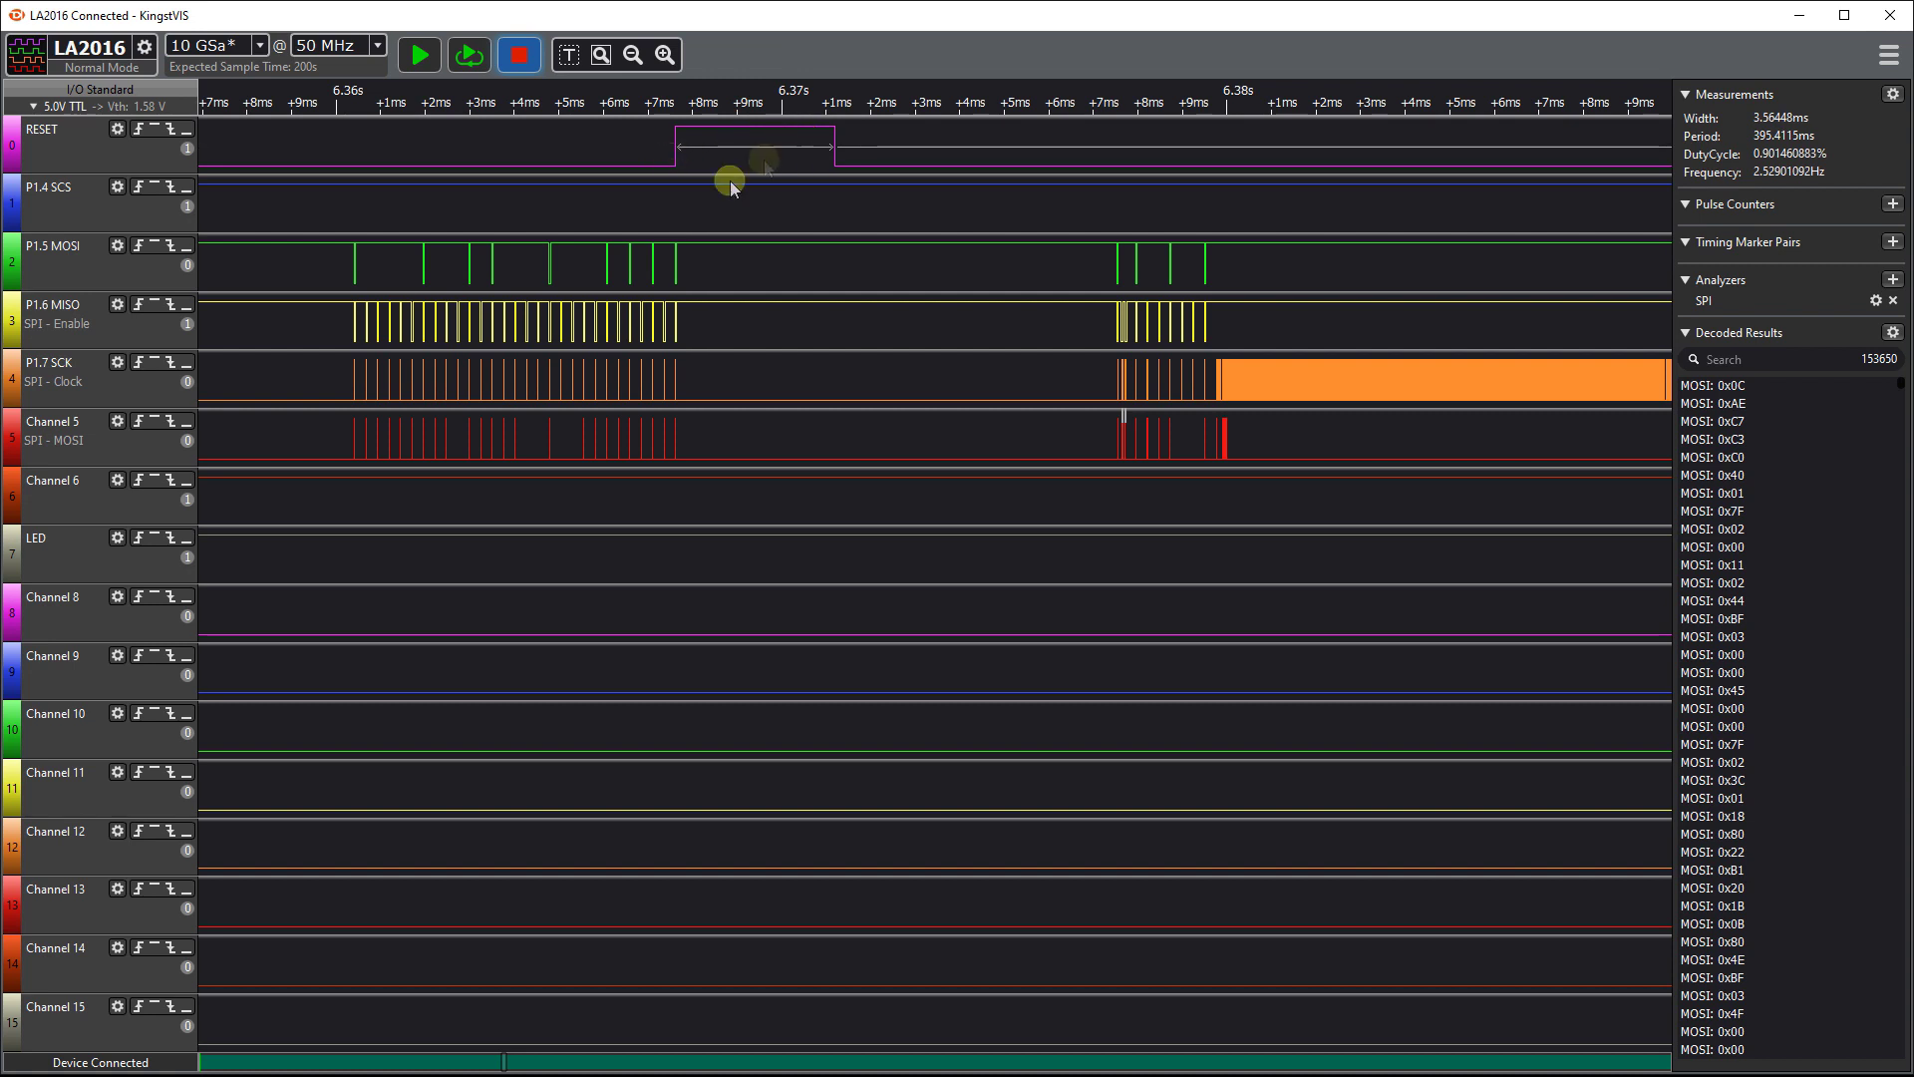
{"action": "scroll", "coordinate": [653, 354], "scroll_direction": "up", "scroll_amount": 6}
Step: Zoom out from the previous bytes to see the neighbouring SCK bursts
{"action": "scroll", "coordinate": [740, 376], "scroll_direction": "up", "scroll_amount": 6}
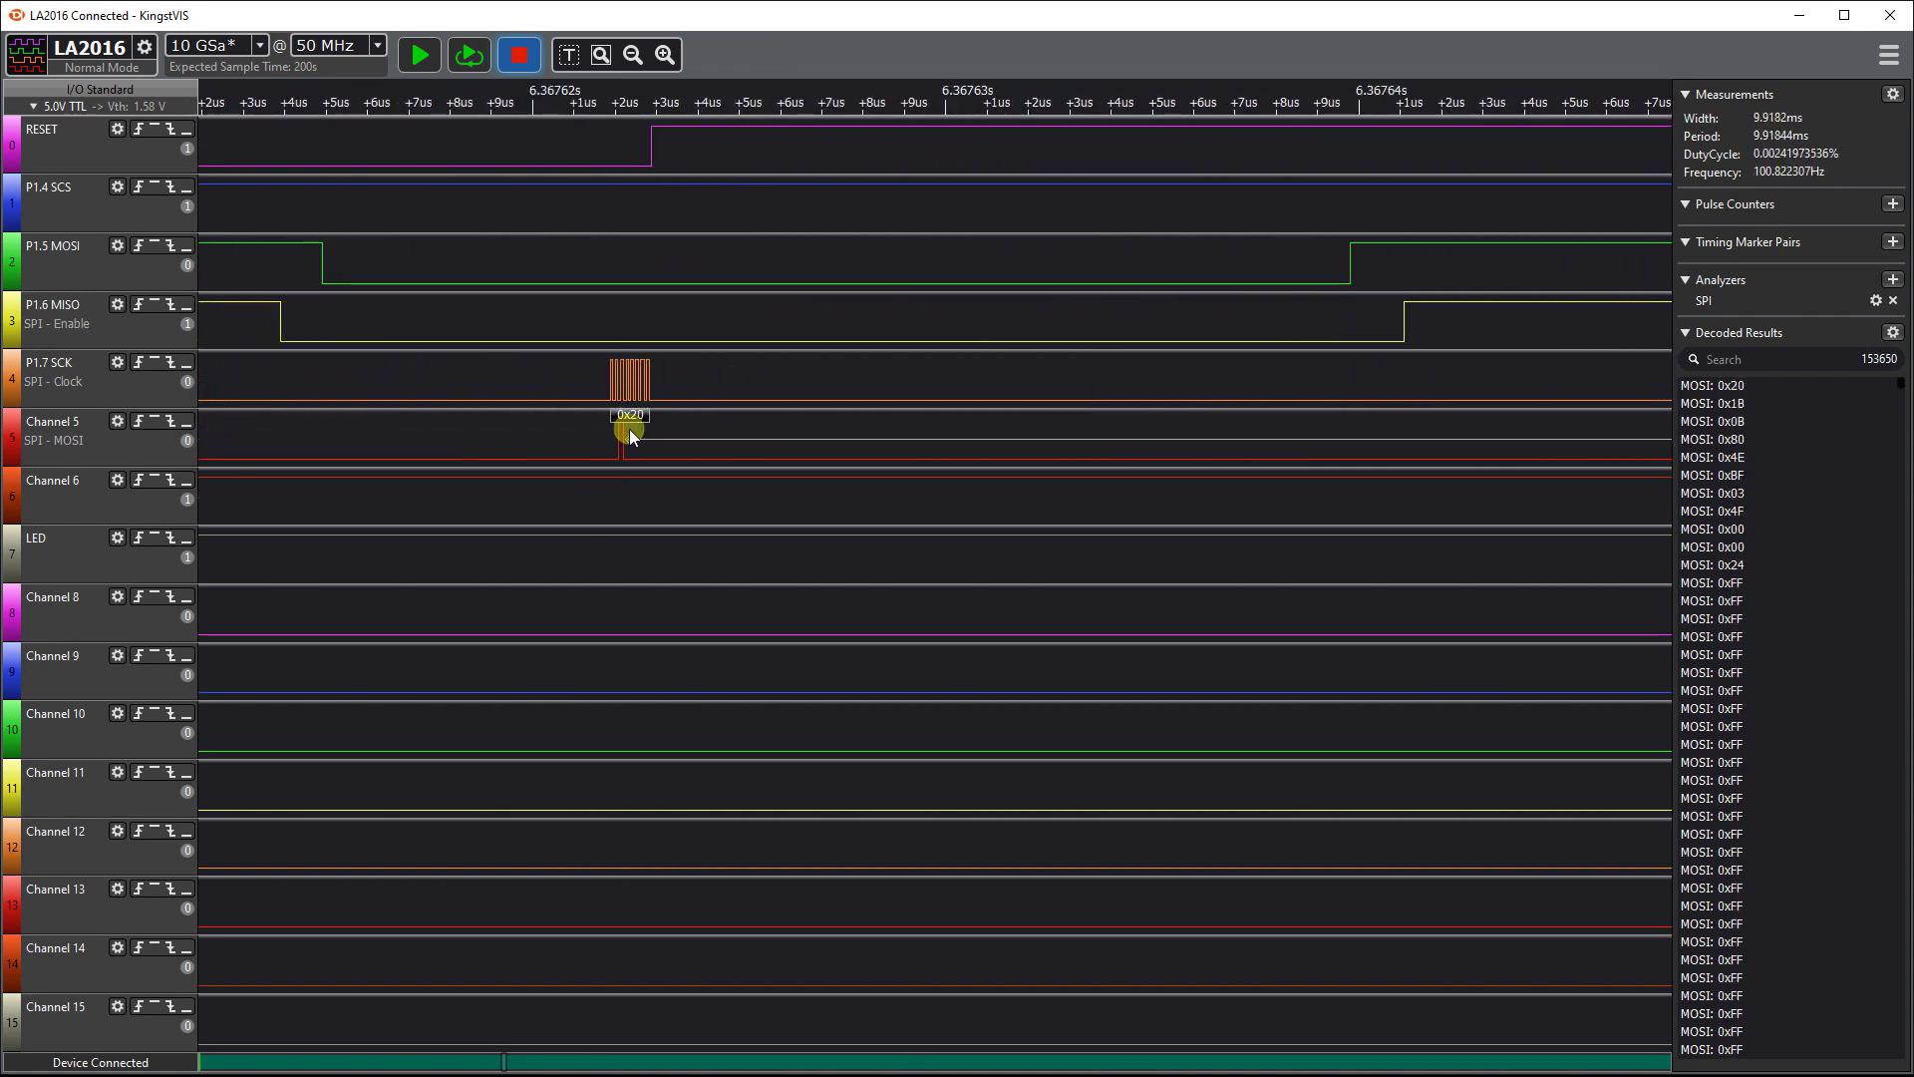
{"action": "scroll", "coordinate": [220, 411], "scroll_direction": "down", "scroll_amount": 5}
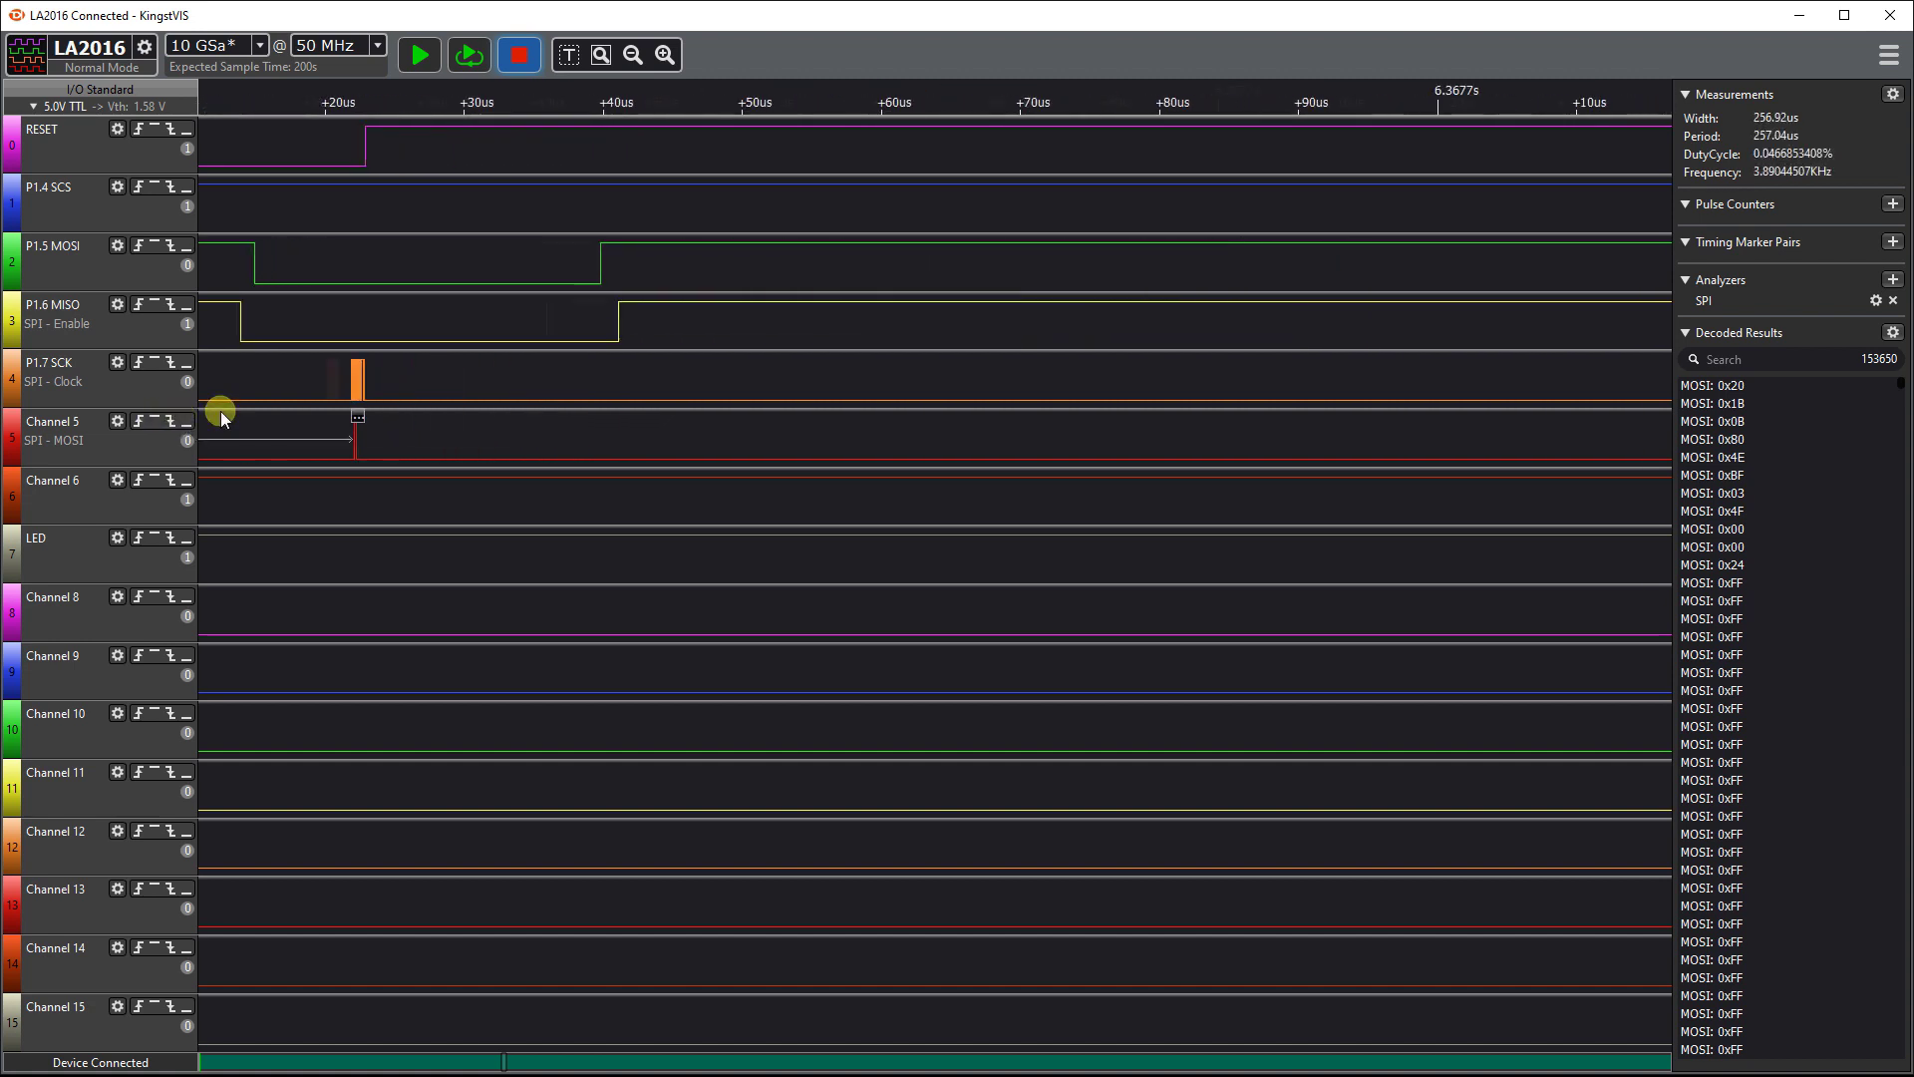
{"action": "scroll", "coordinate": [223, 409], "scroll_direction": "down", "scroll_amount": 10}
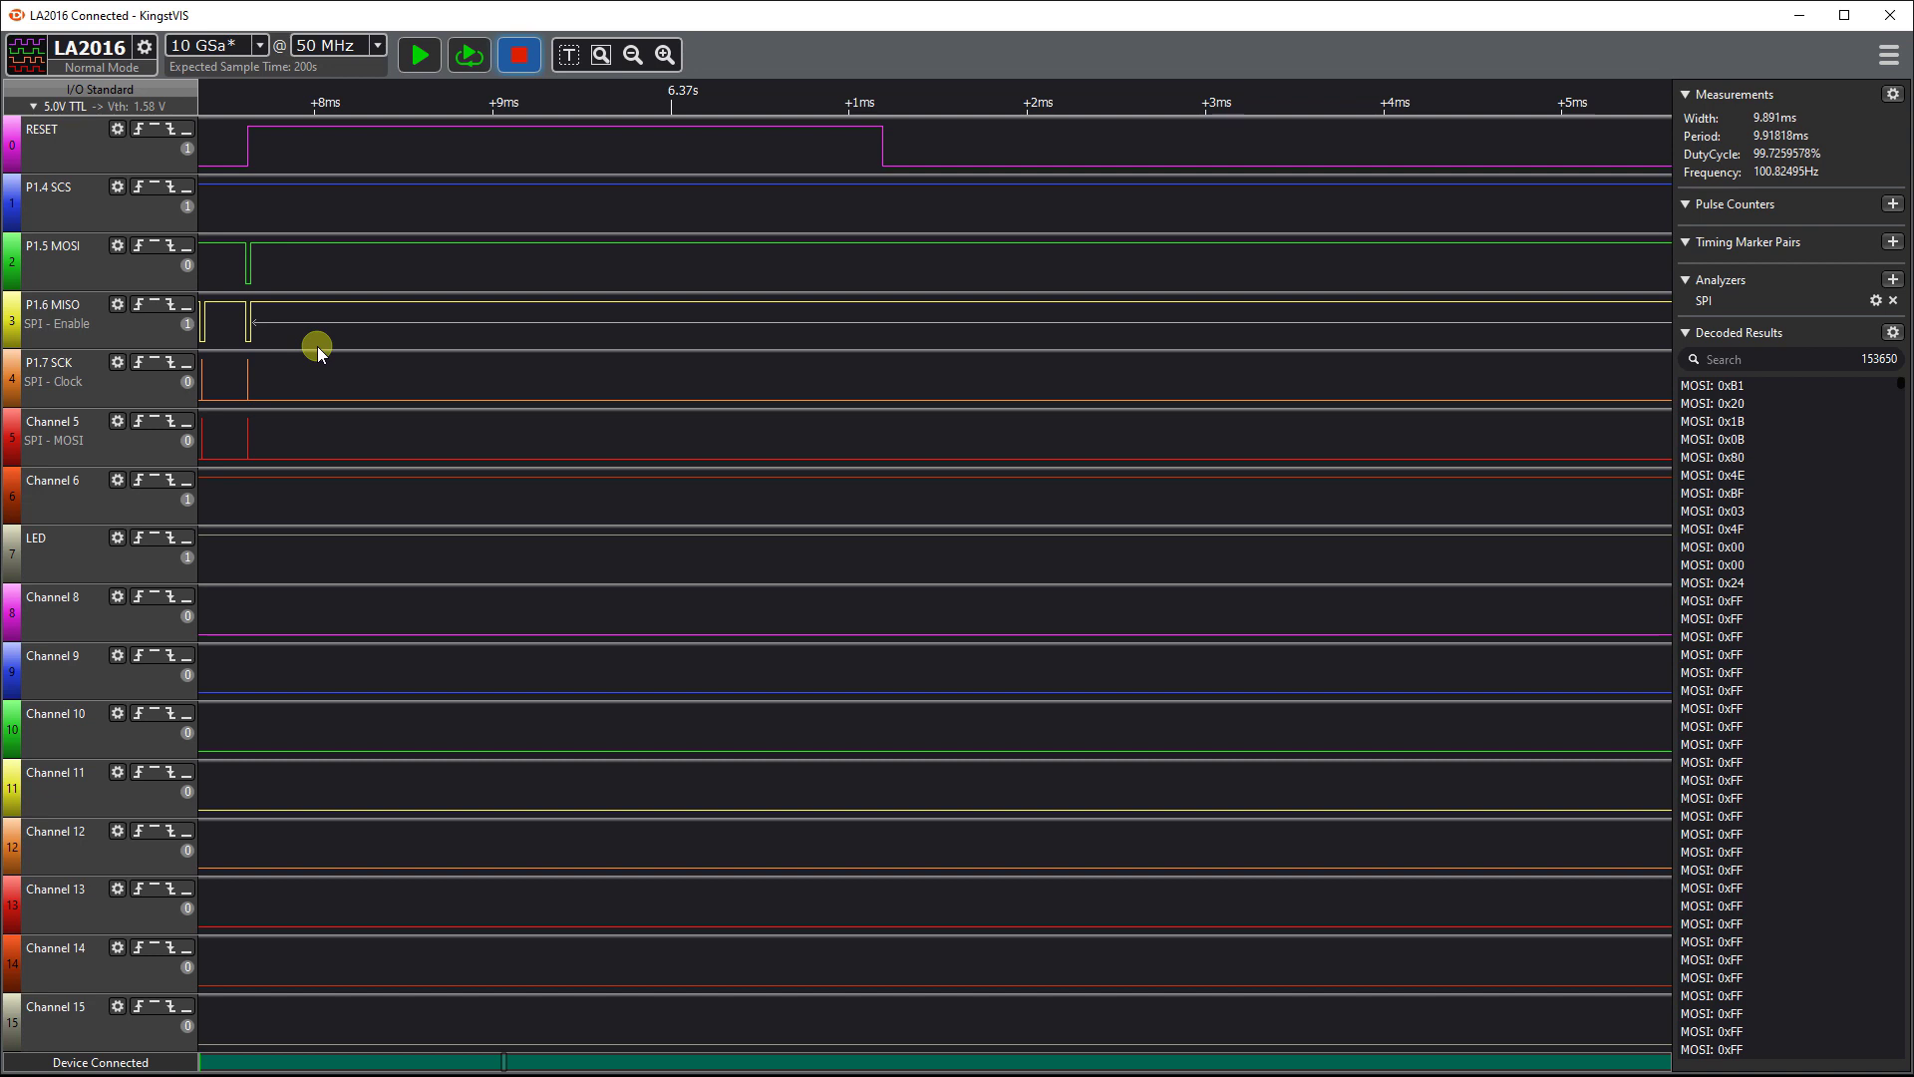
{"action": "scroll", "coordinate": [297, 344], "scroll_direction": "down", "scroll_amount": 5}
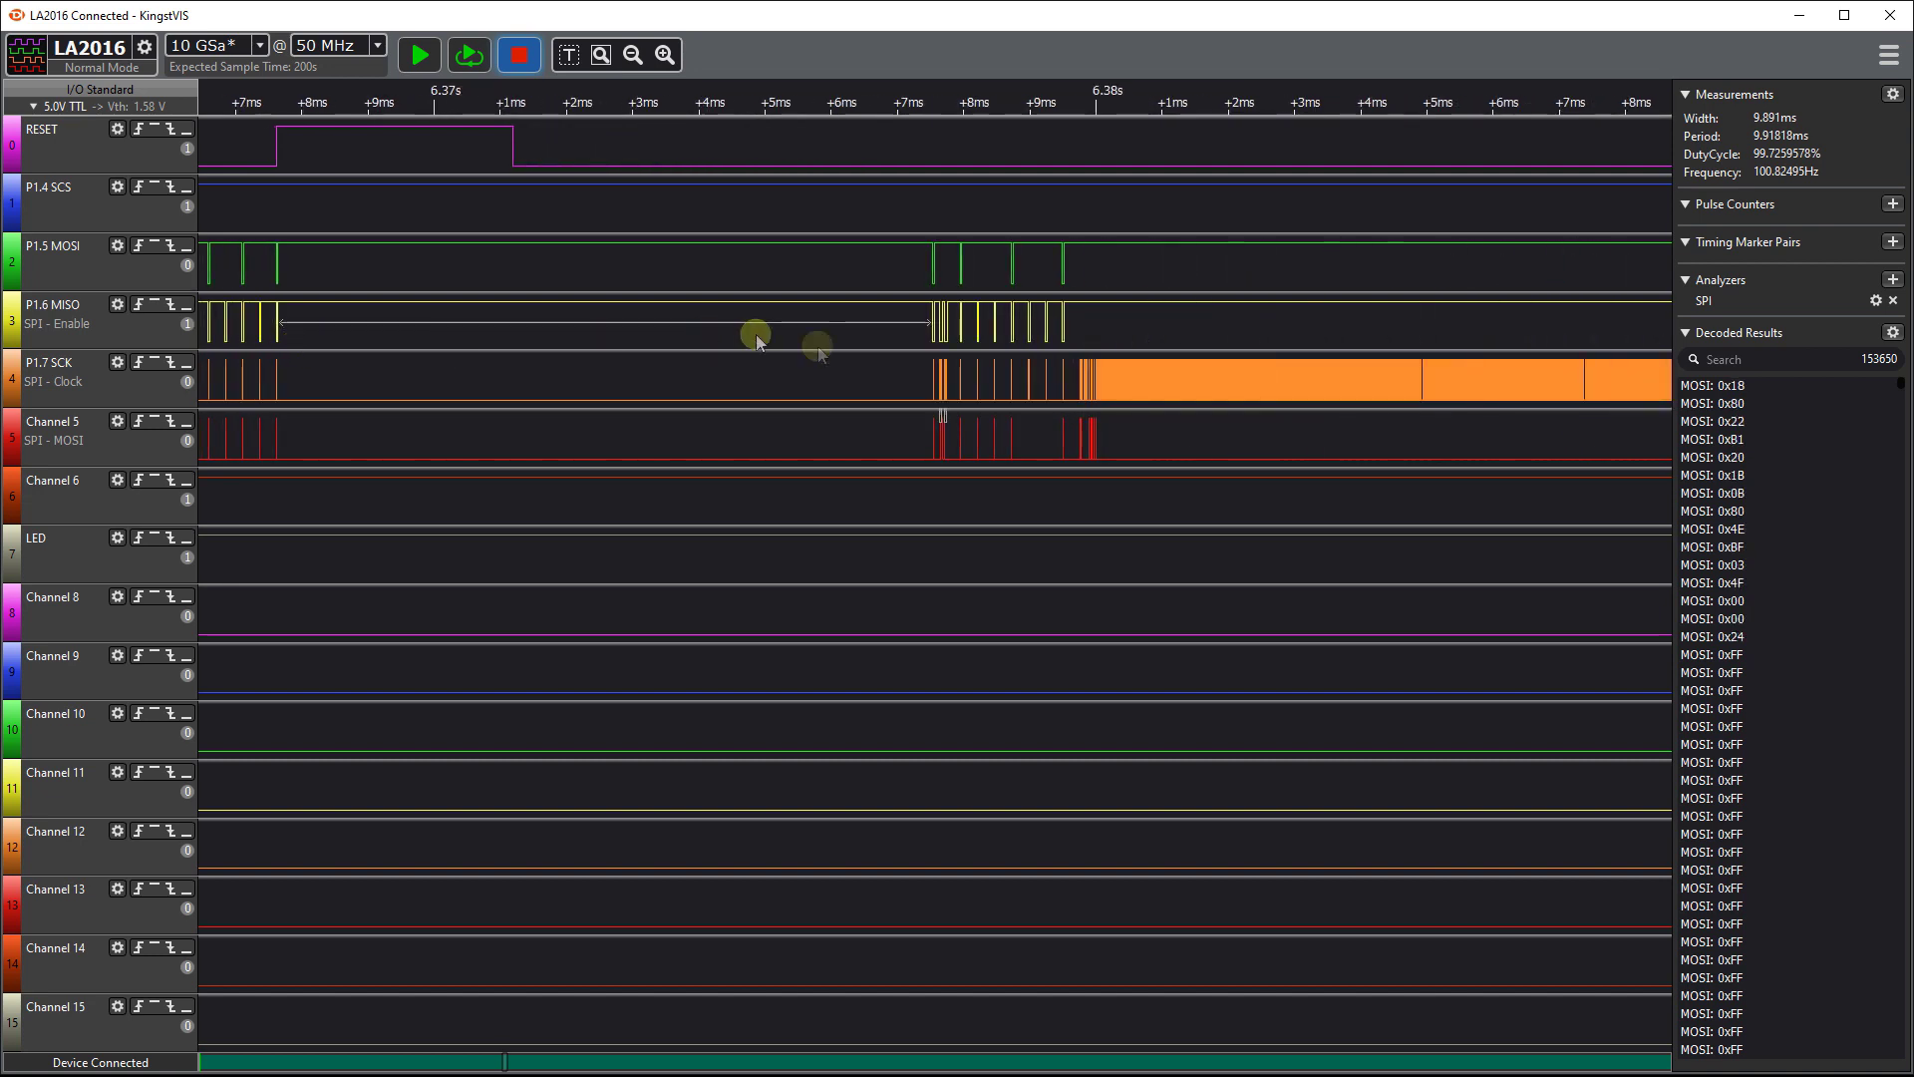
{"action": "scroll", "coordinate": [816, 346], "scroll_direction": "down", "scroll_amount": 3}
{"action": "scroll", "coordinate": [863, 377], "scroll_direction": "up", "scroll_amount": 3}
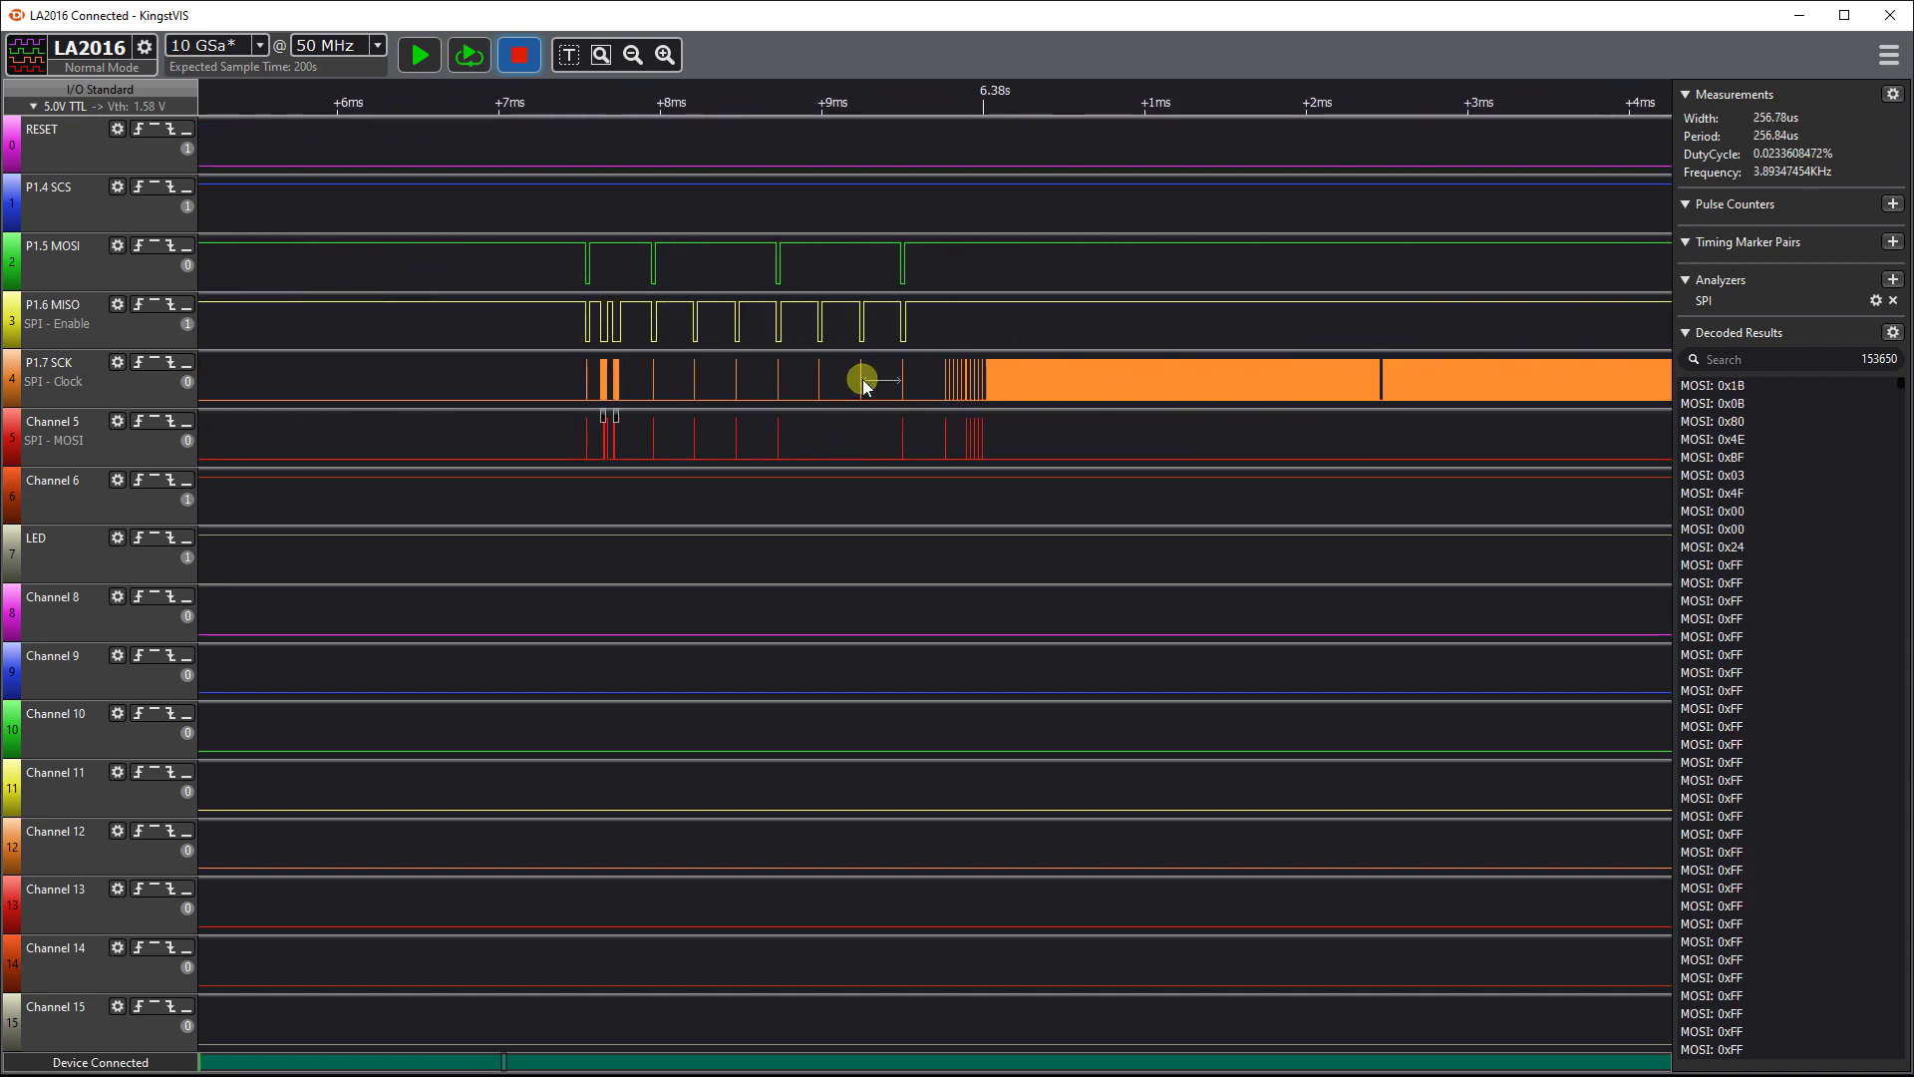
{"action": "scroll", "coordinate": [917, 389], "scroll_direction": "up", "scroll_amount": 2}
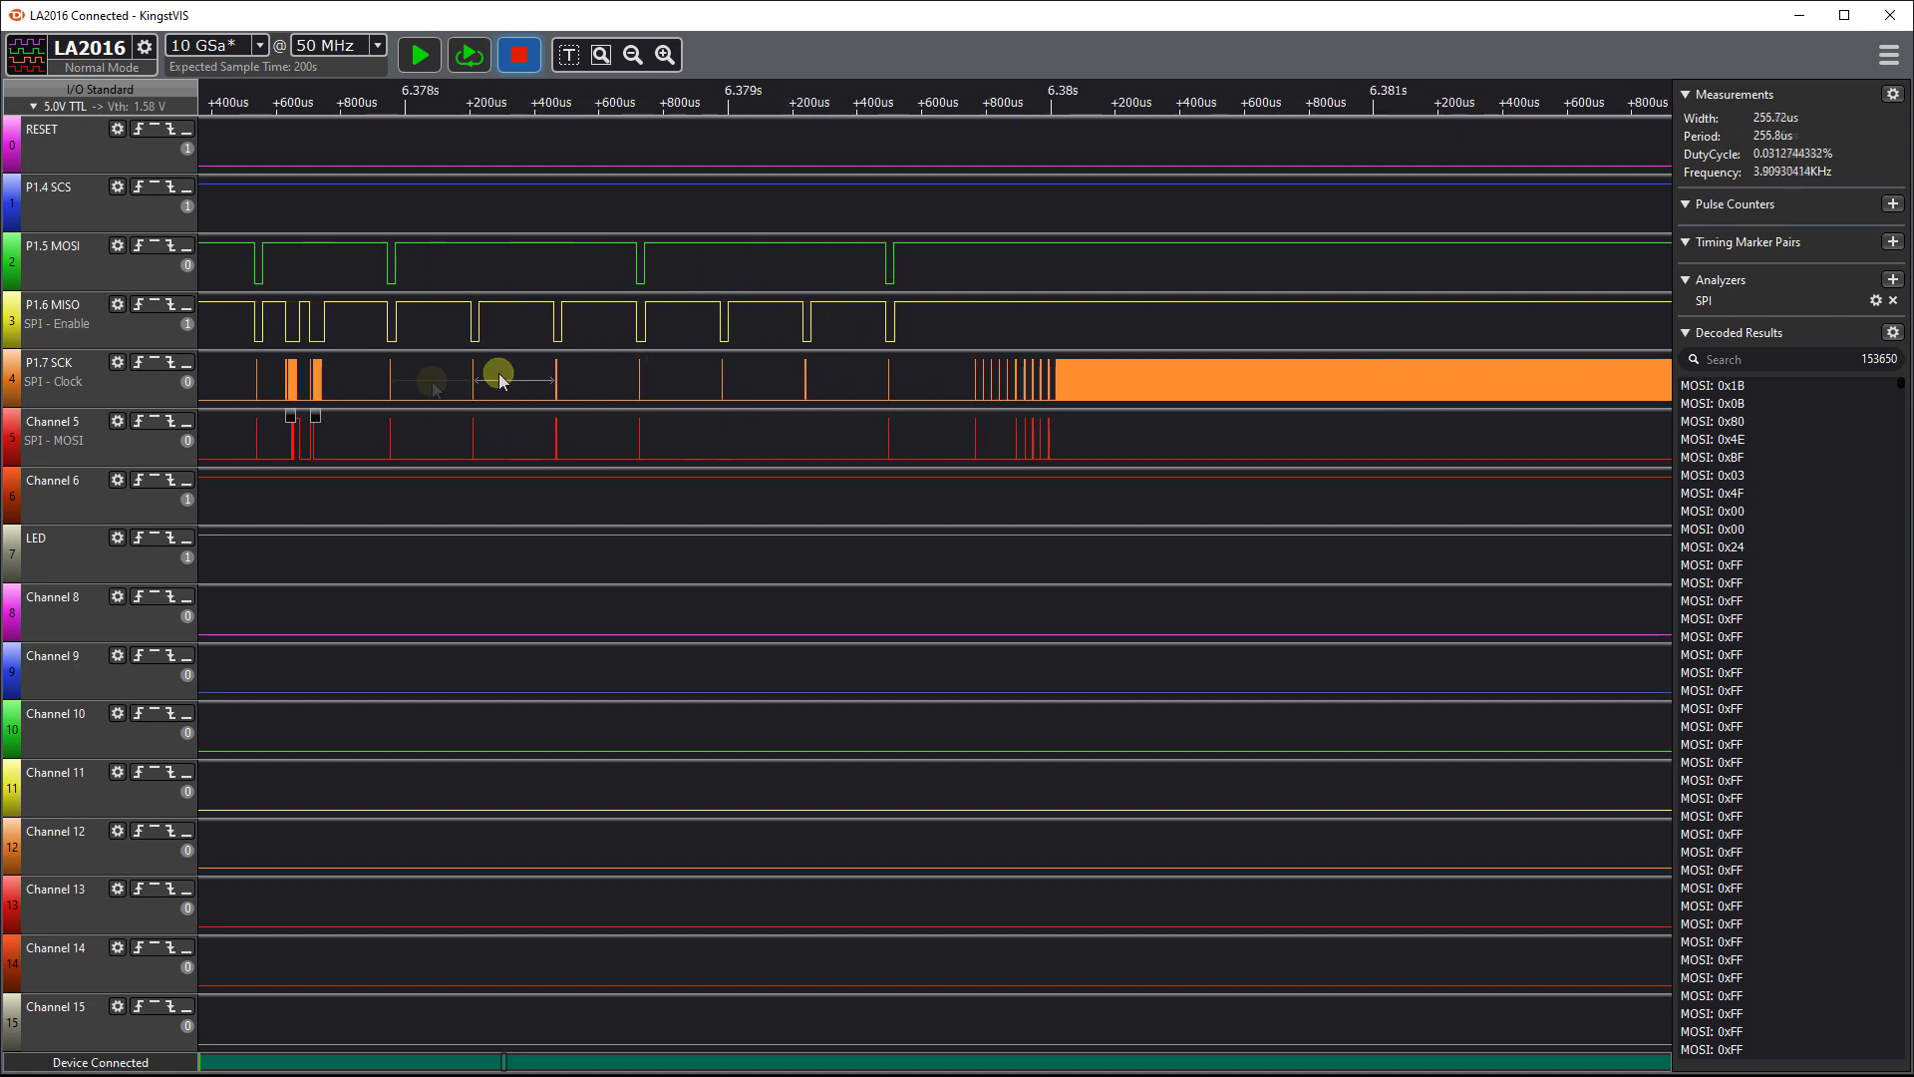
Step: Center the 0x0B and 0x80 bursts near 6.3776 s at microsecond scale
{"action": "left_click_drag", "start_coordinate": [332, 387], "coordinate": [658, 386]}
{"action": "scroll", "coordinate": [611, 385], "scroll_direction": "up", "scroll_amount": 5}
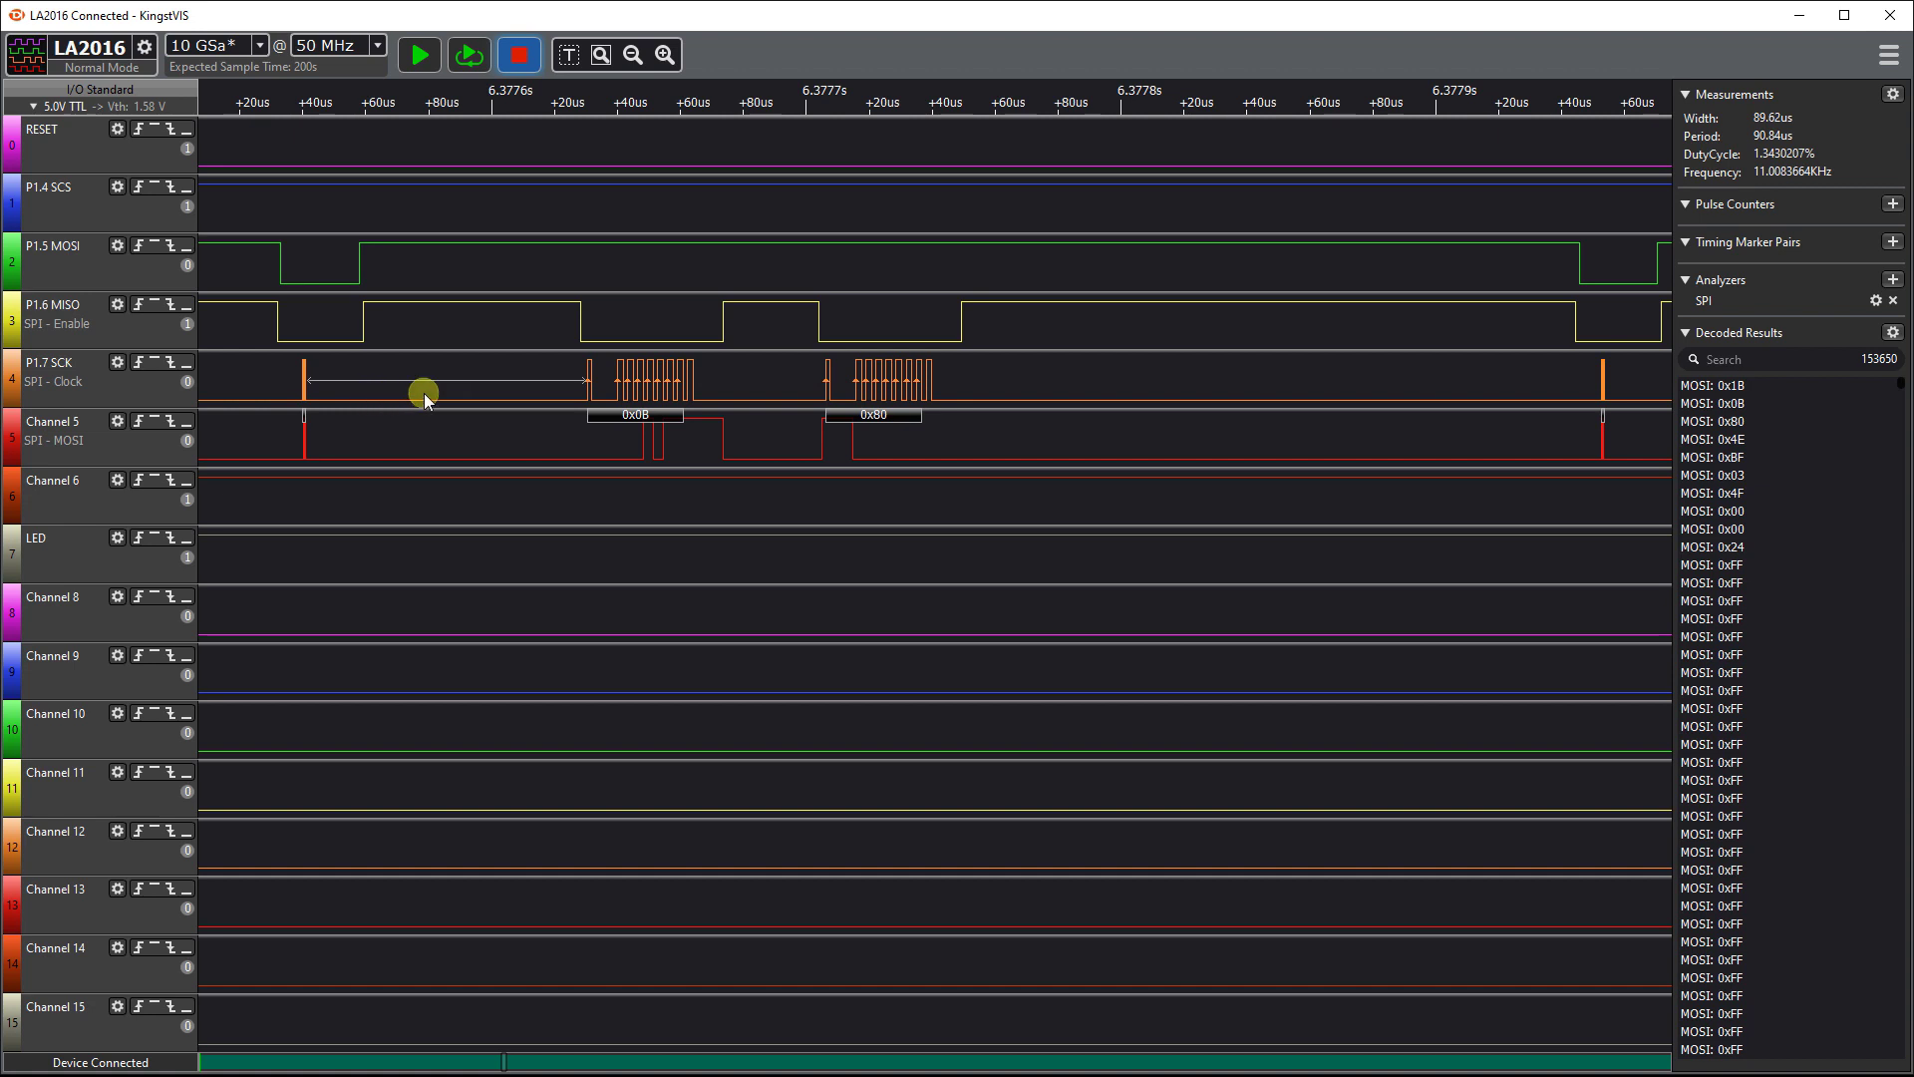
{"action": "left_click_drag", "start_coordinate": [459, 391], "coordinate": [800, 398]}
{"action": "scroll", "coordinate": [800, 399], "scroll_direction": "down", "scroll_amount": 1}
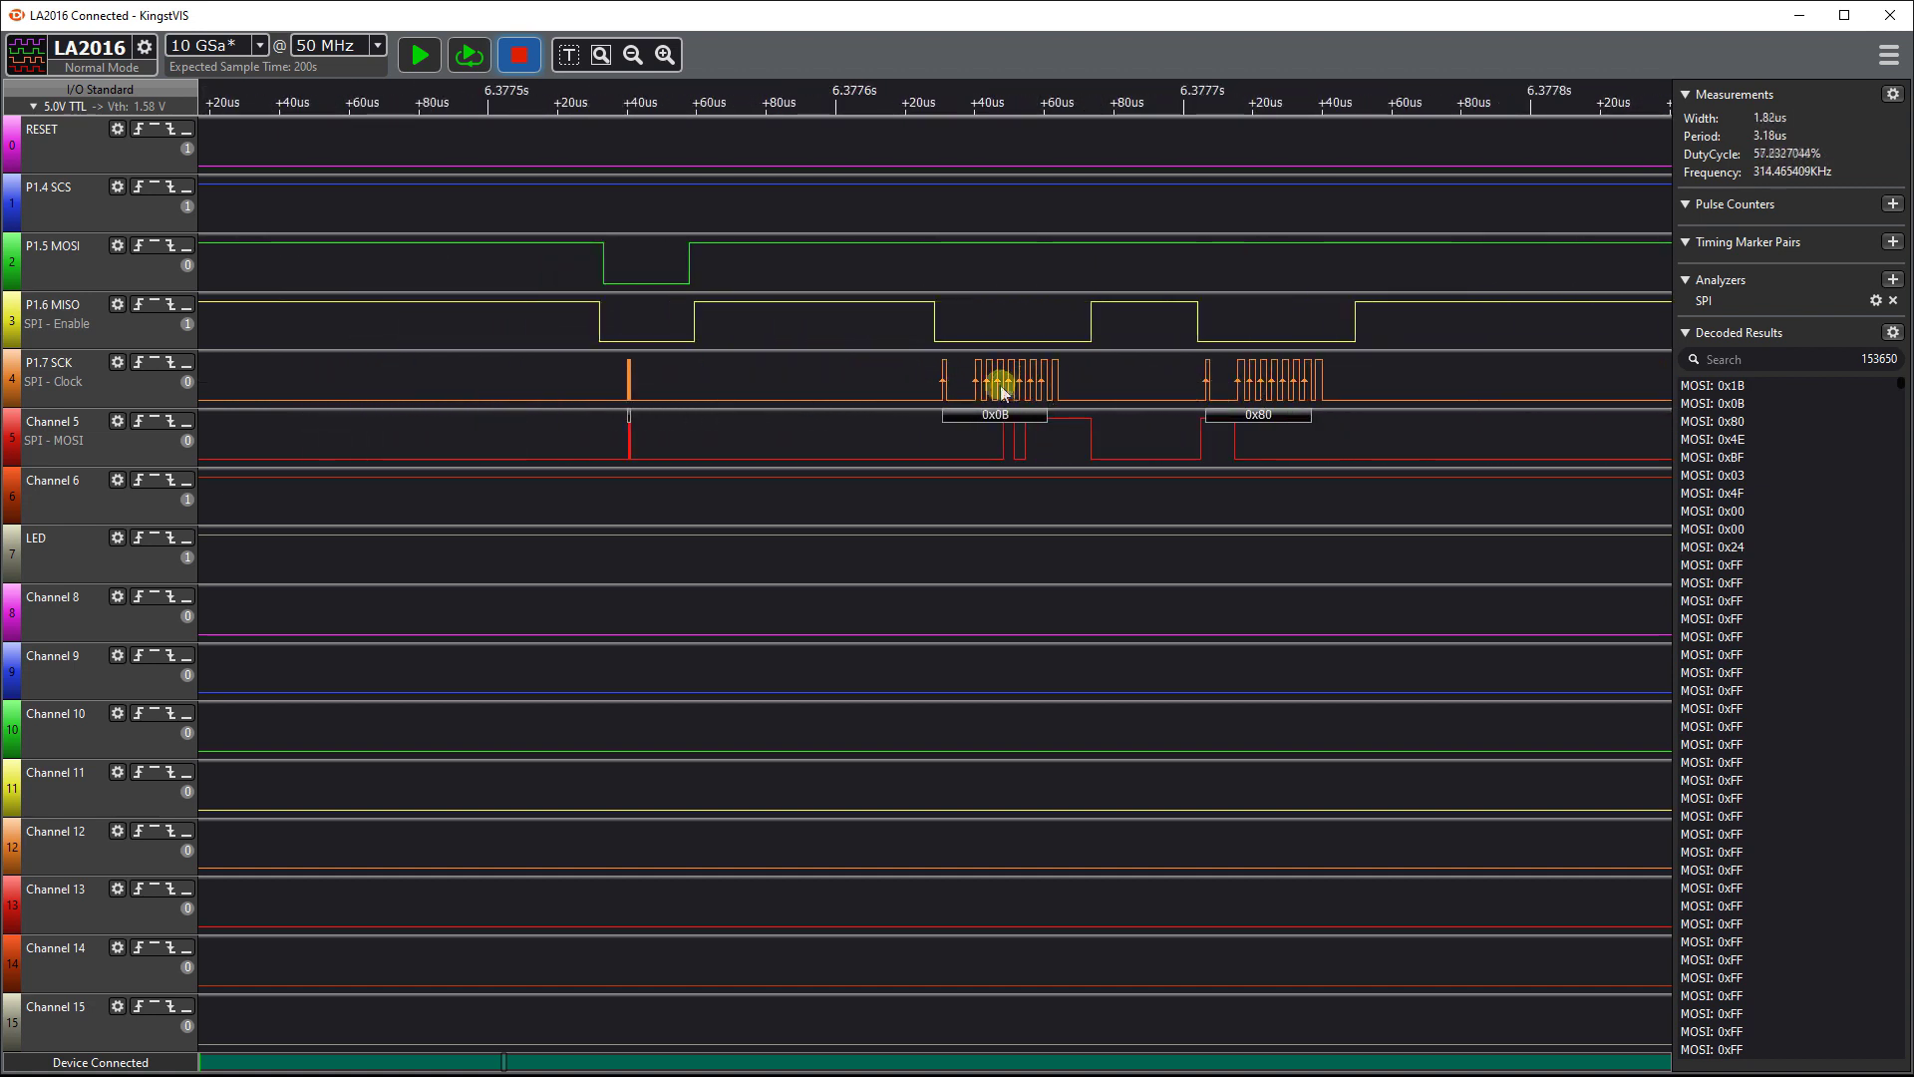
{"action": "scroll", "coordinate": [751, 406], "scroll_direction": "up", "scroll_amount": 1}
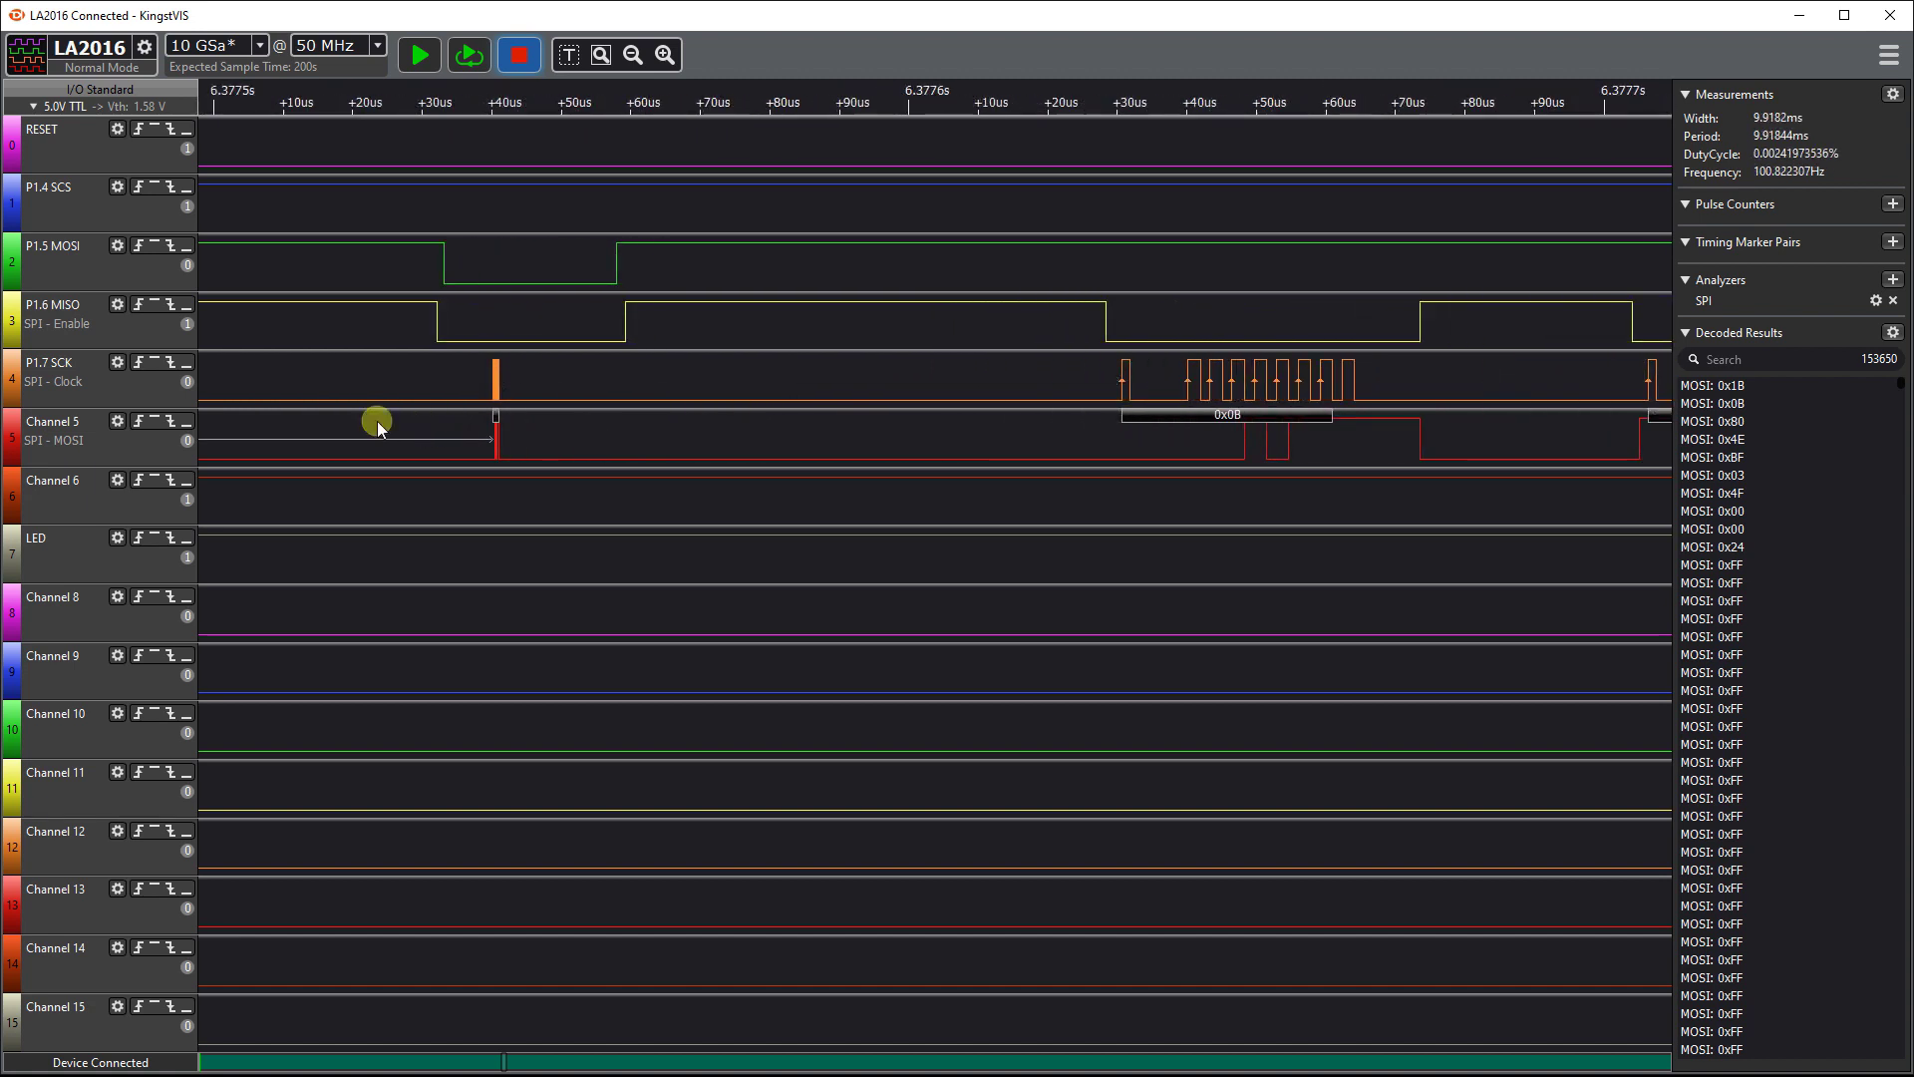
{"action": "left_click_drag", "start_coordinate": [376, 419], "coordinate": [316, 427]}
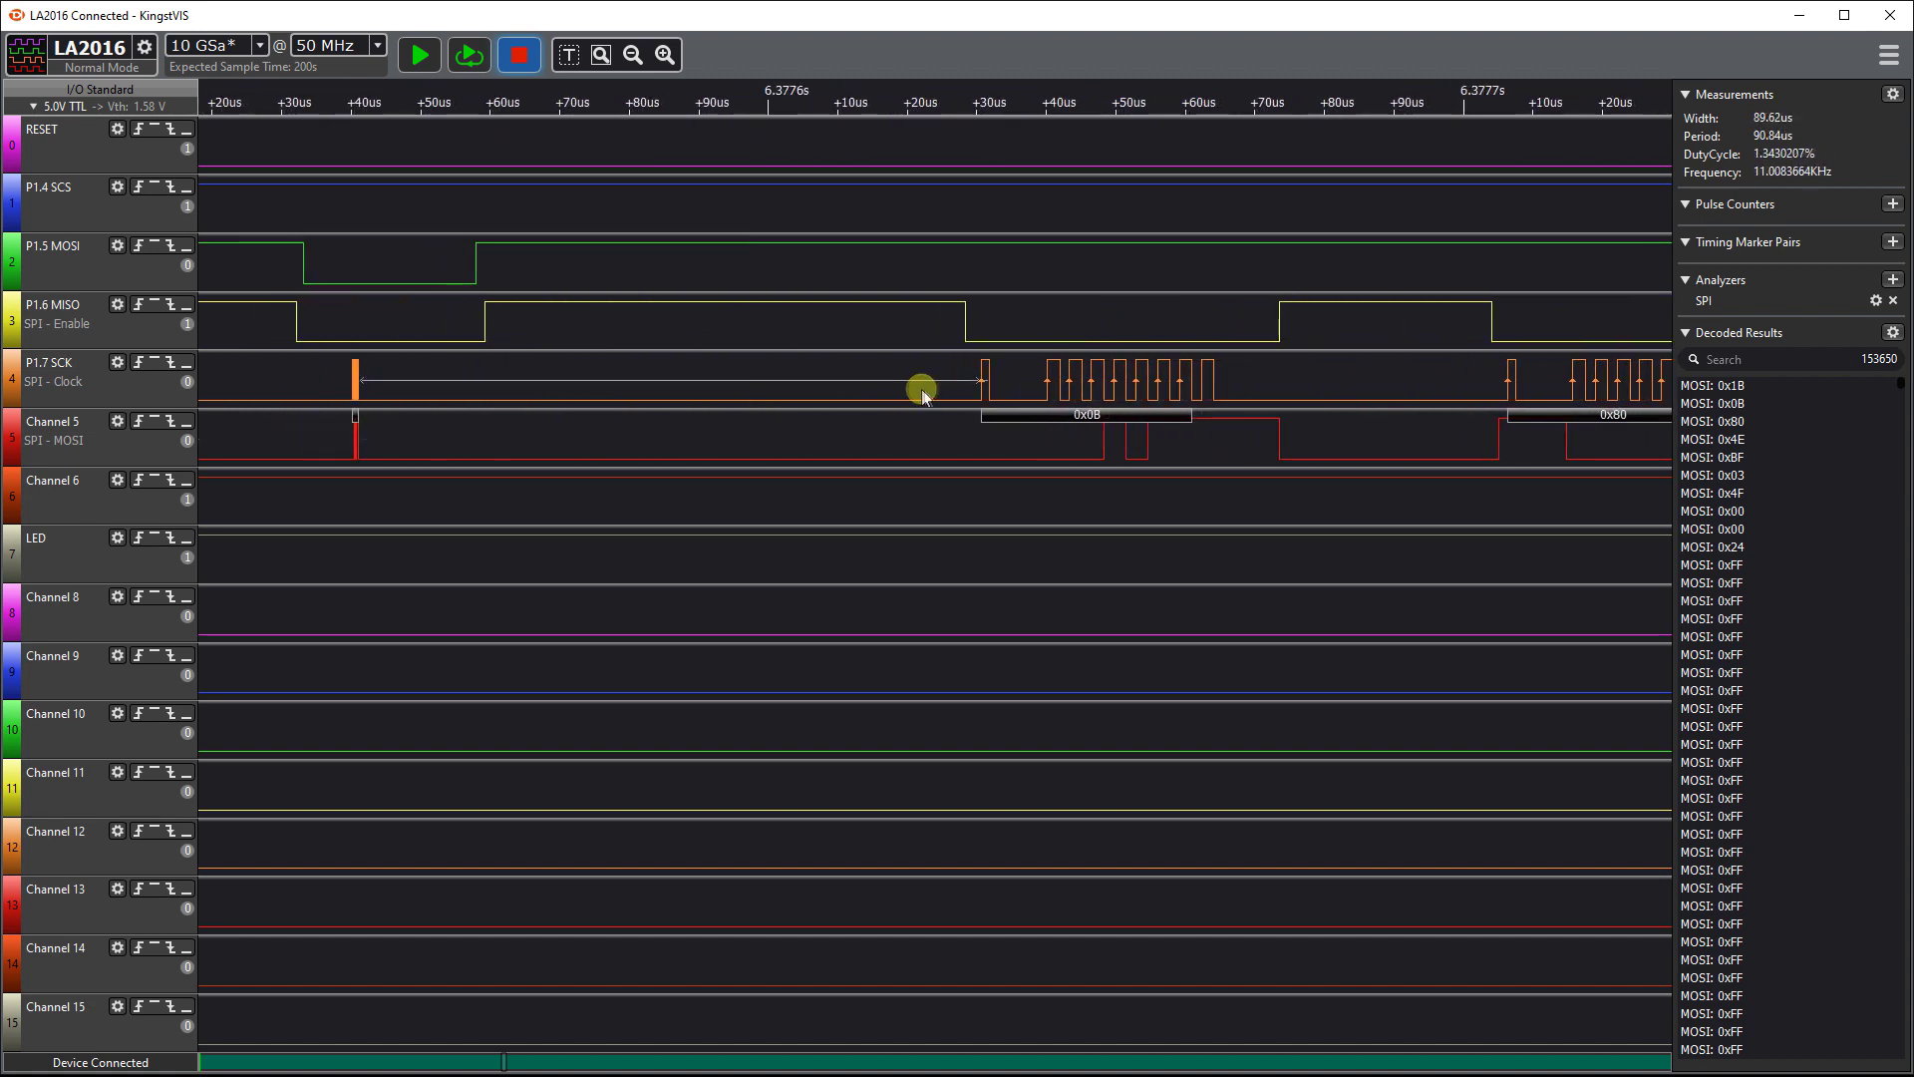
{"action": "left_click_drag", "start_coordinate": [897, 392], "coordinate": [805, 403]}
{"action": "scroll", "coordinate": [805, 404], "scroll_direction": "down", "scroll_amount": 1}
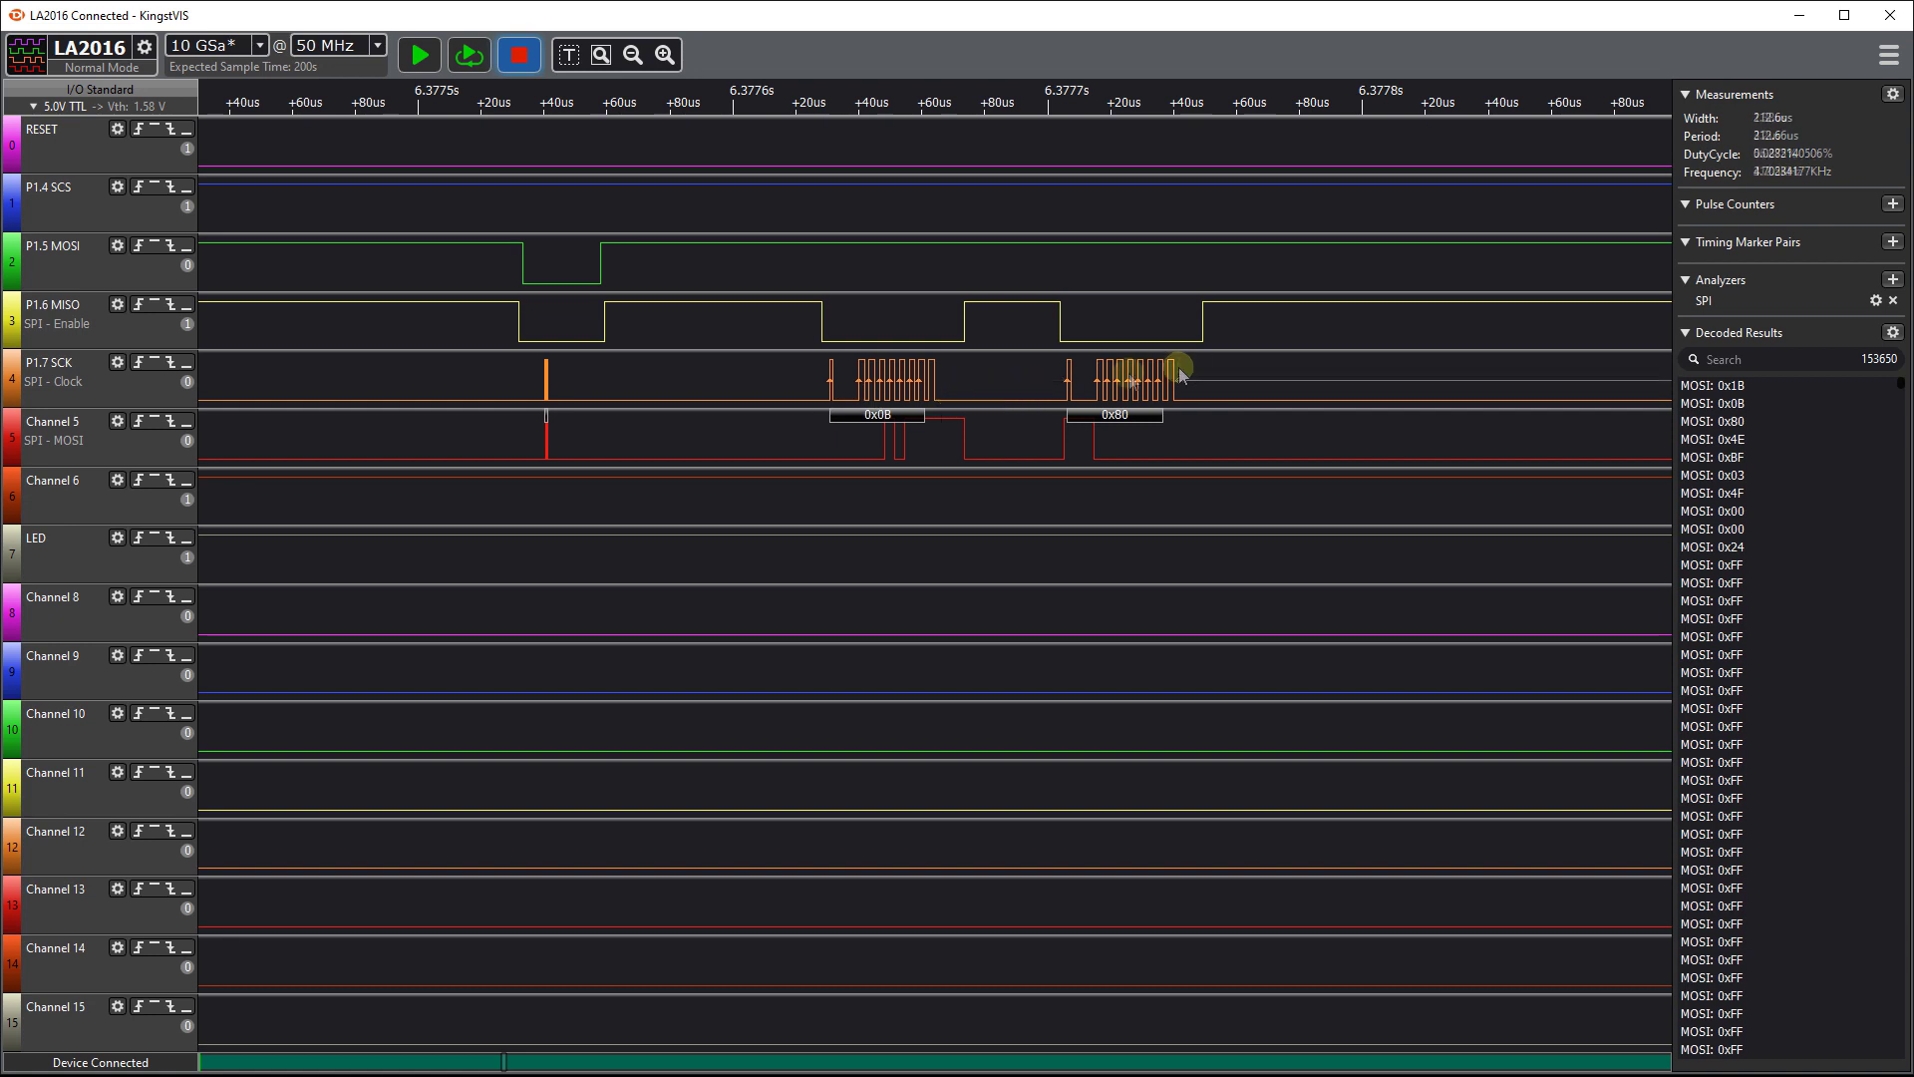
Step: Zoom out to millisecond ticks around 6.38 s, revealing the long dense SCK burst after 0x0B and 0x80
{"action": "scroll", "coordinate": [538, 418], "scroll_direction": "up", "scroll_amount": 1}
{"action": "scroll", "coordinate": [538, 419], "scroll_direction": "up", "scroll_amount": 3}
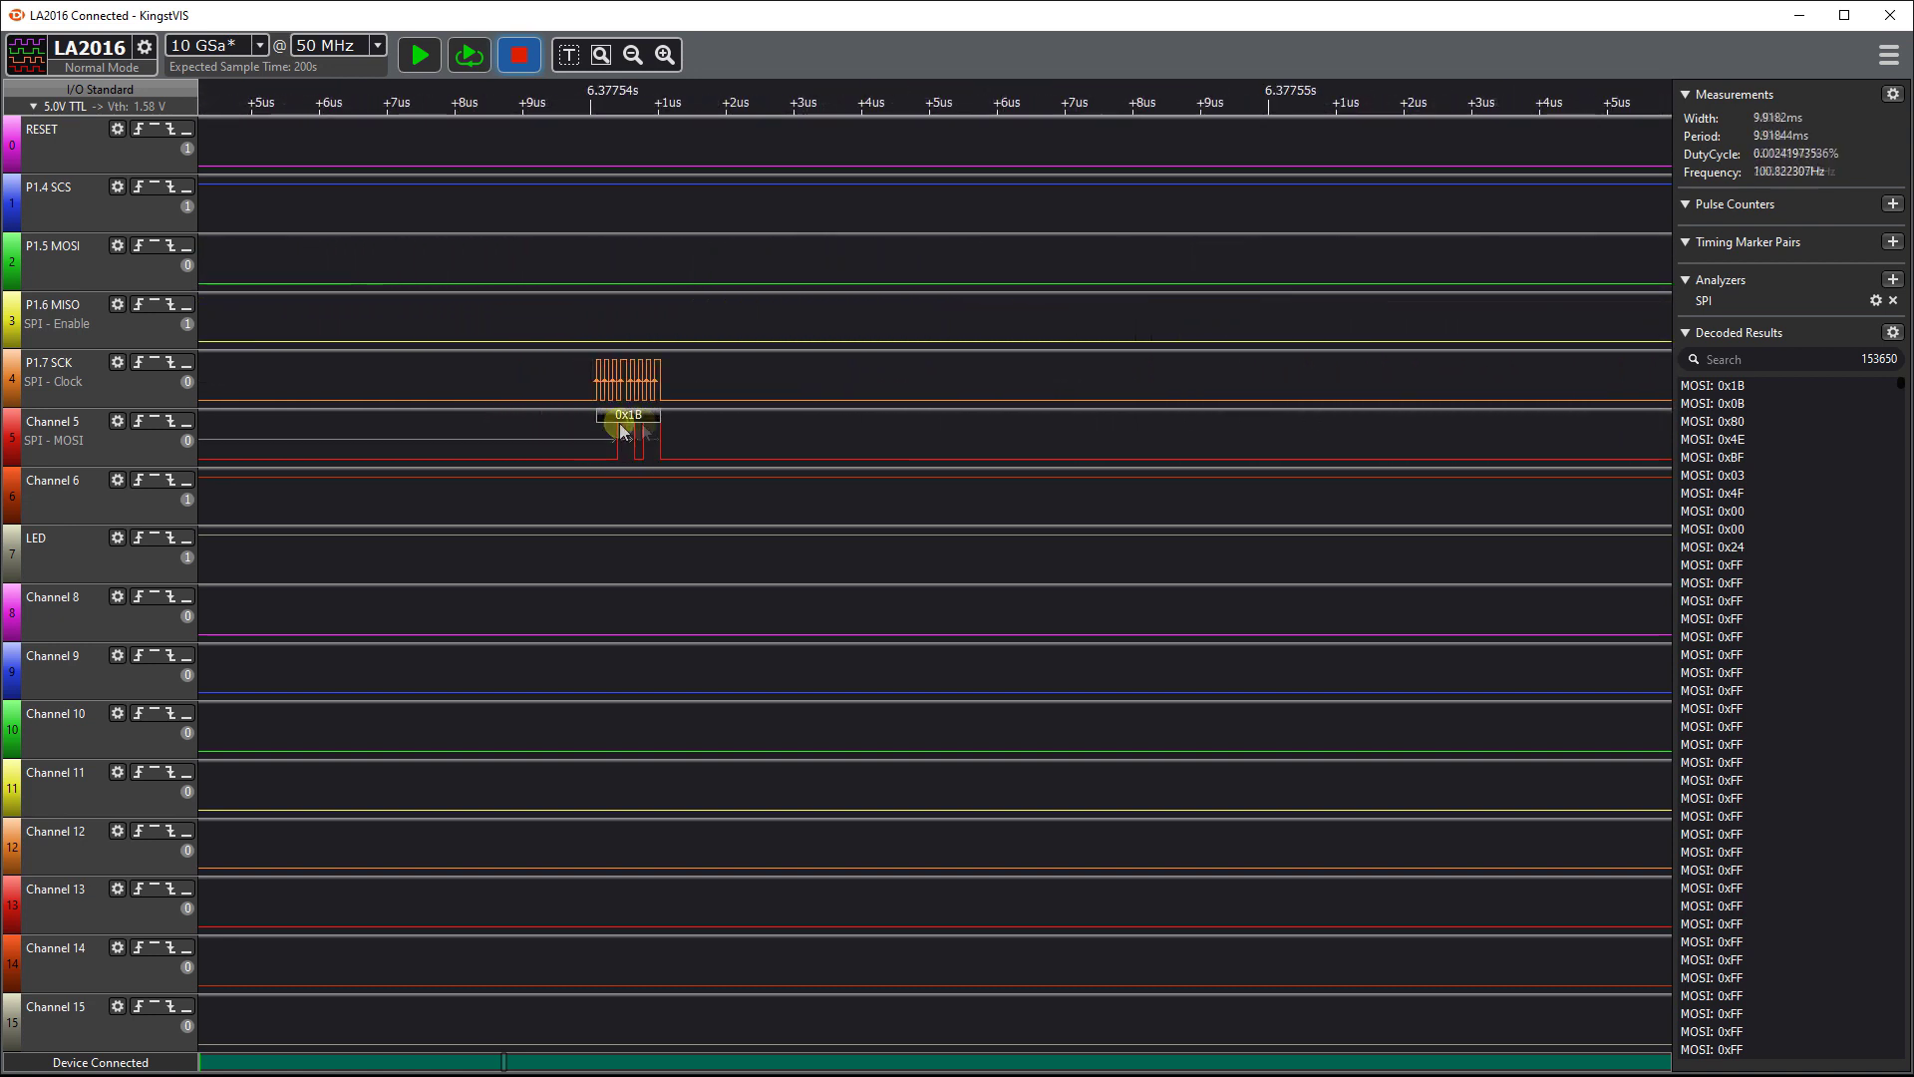
{"action": "scroll", "coordinate": [475, 428], "scroll_direction": "down", "scroll_amount": 3}
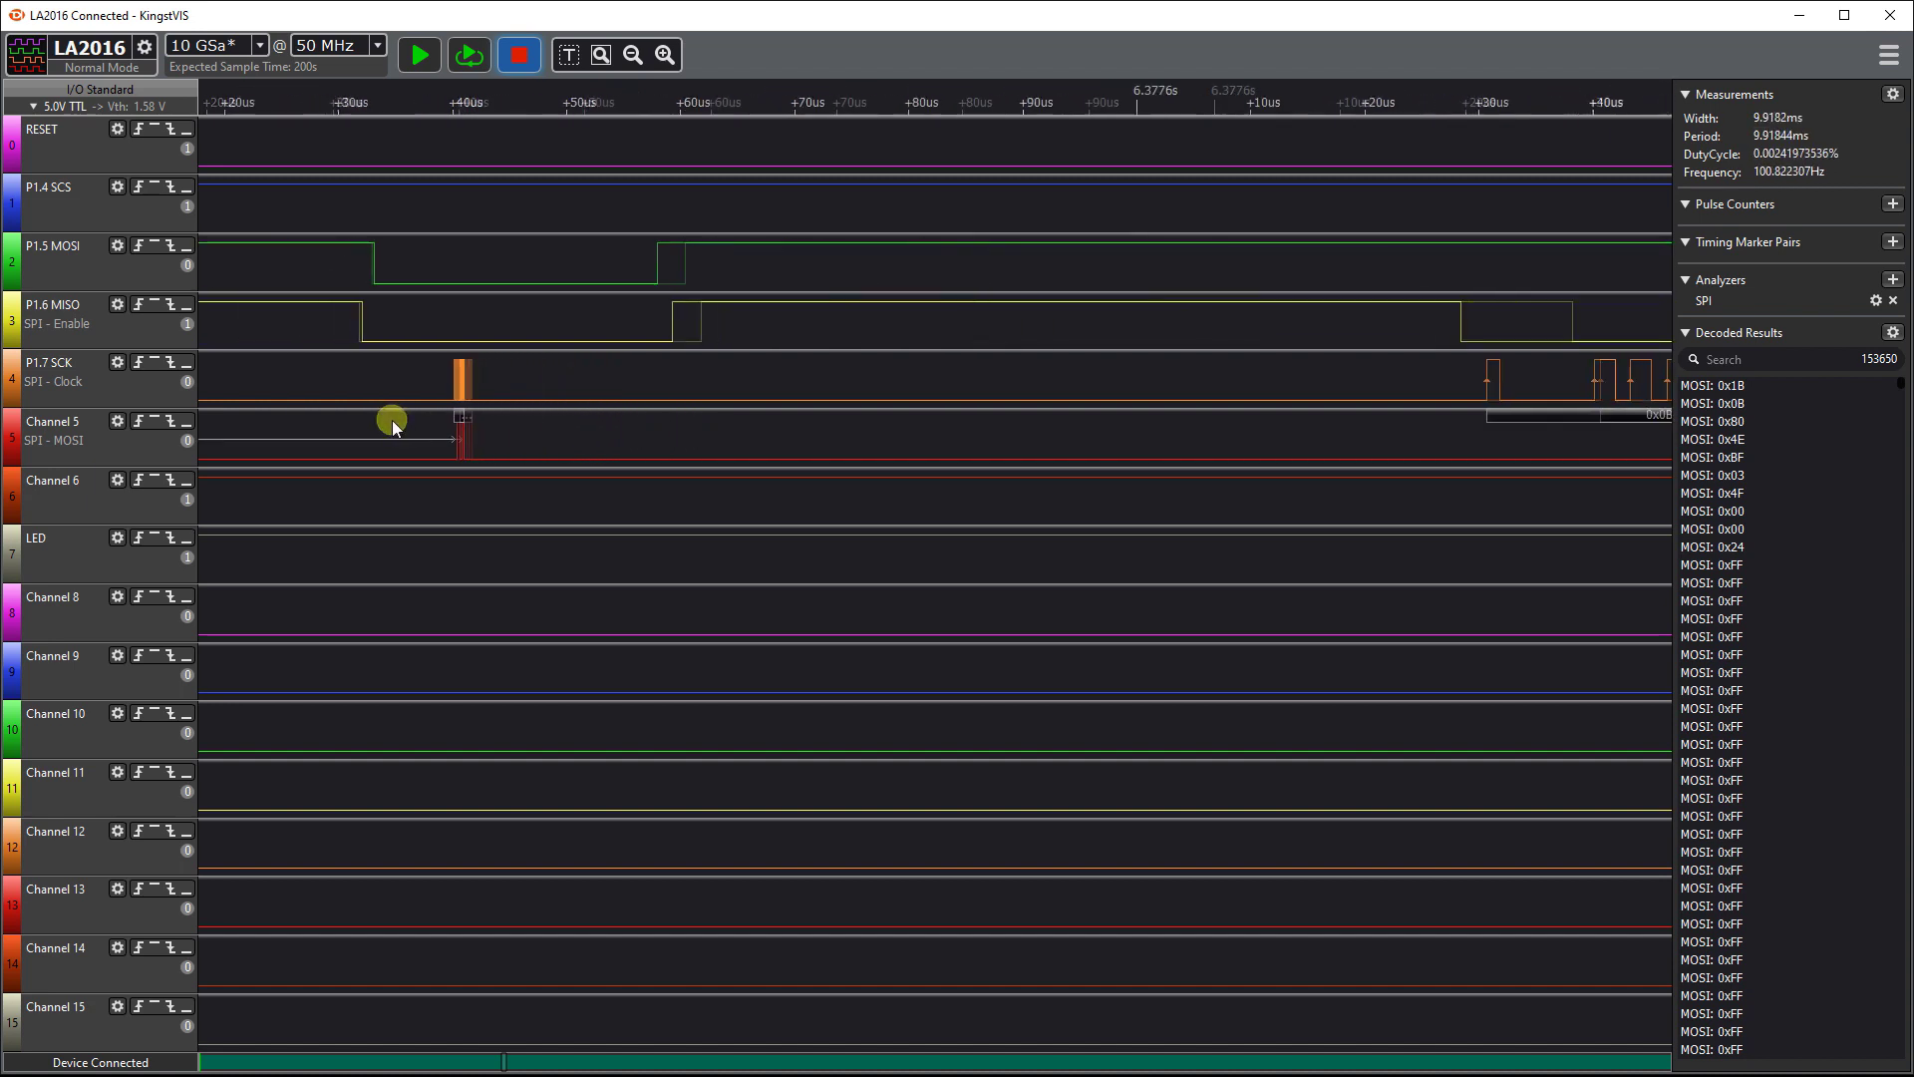
{"action": "scroll", "coordinate": [568, 415], "scroll_direction": "down", "scroll_amount": 2}
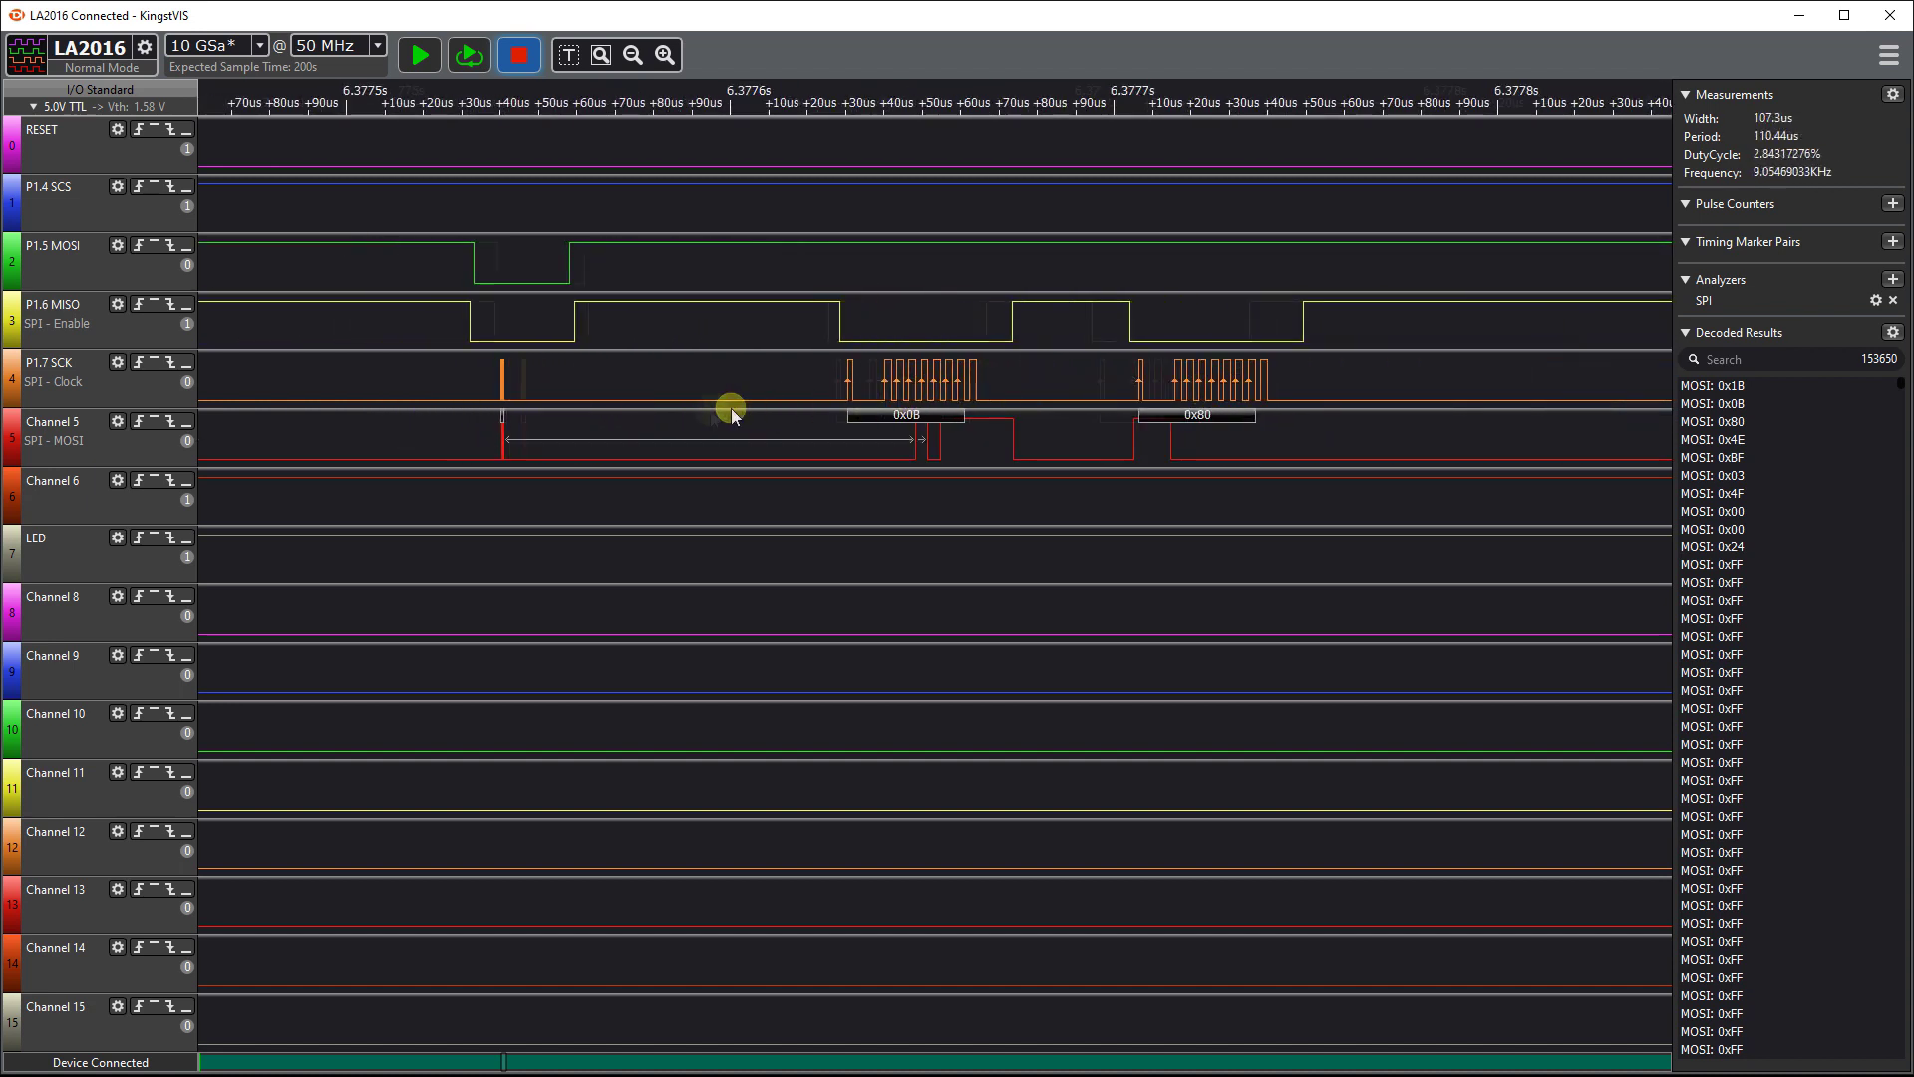
{"action": "scroll", "coordinate": [711, 413], "scroll_direction": "down", "scroll_amount": 3}
{"action": "scroll", "coordinate": [758, 403], "scroll_direction": "up", "scroll_amount": 5}
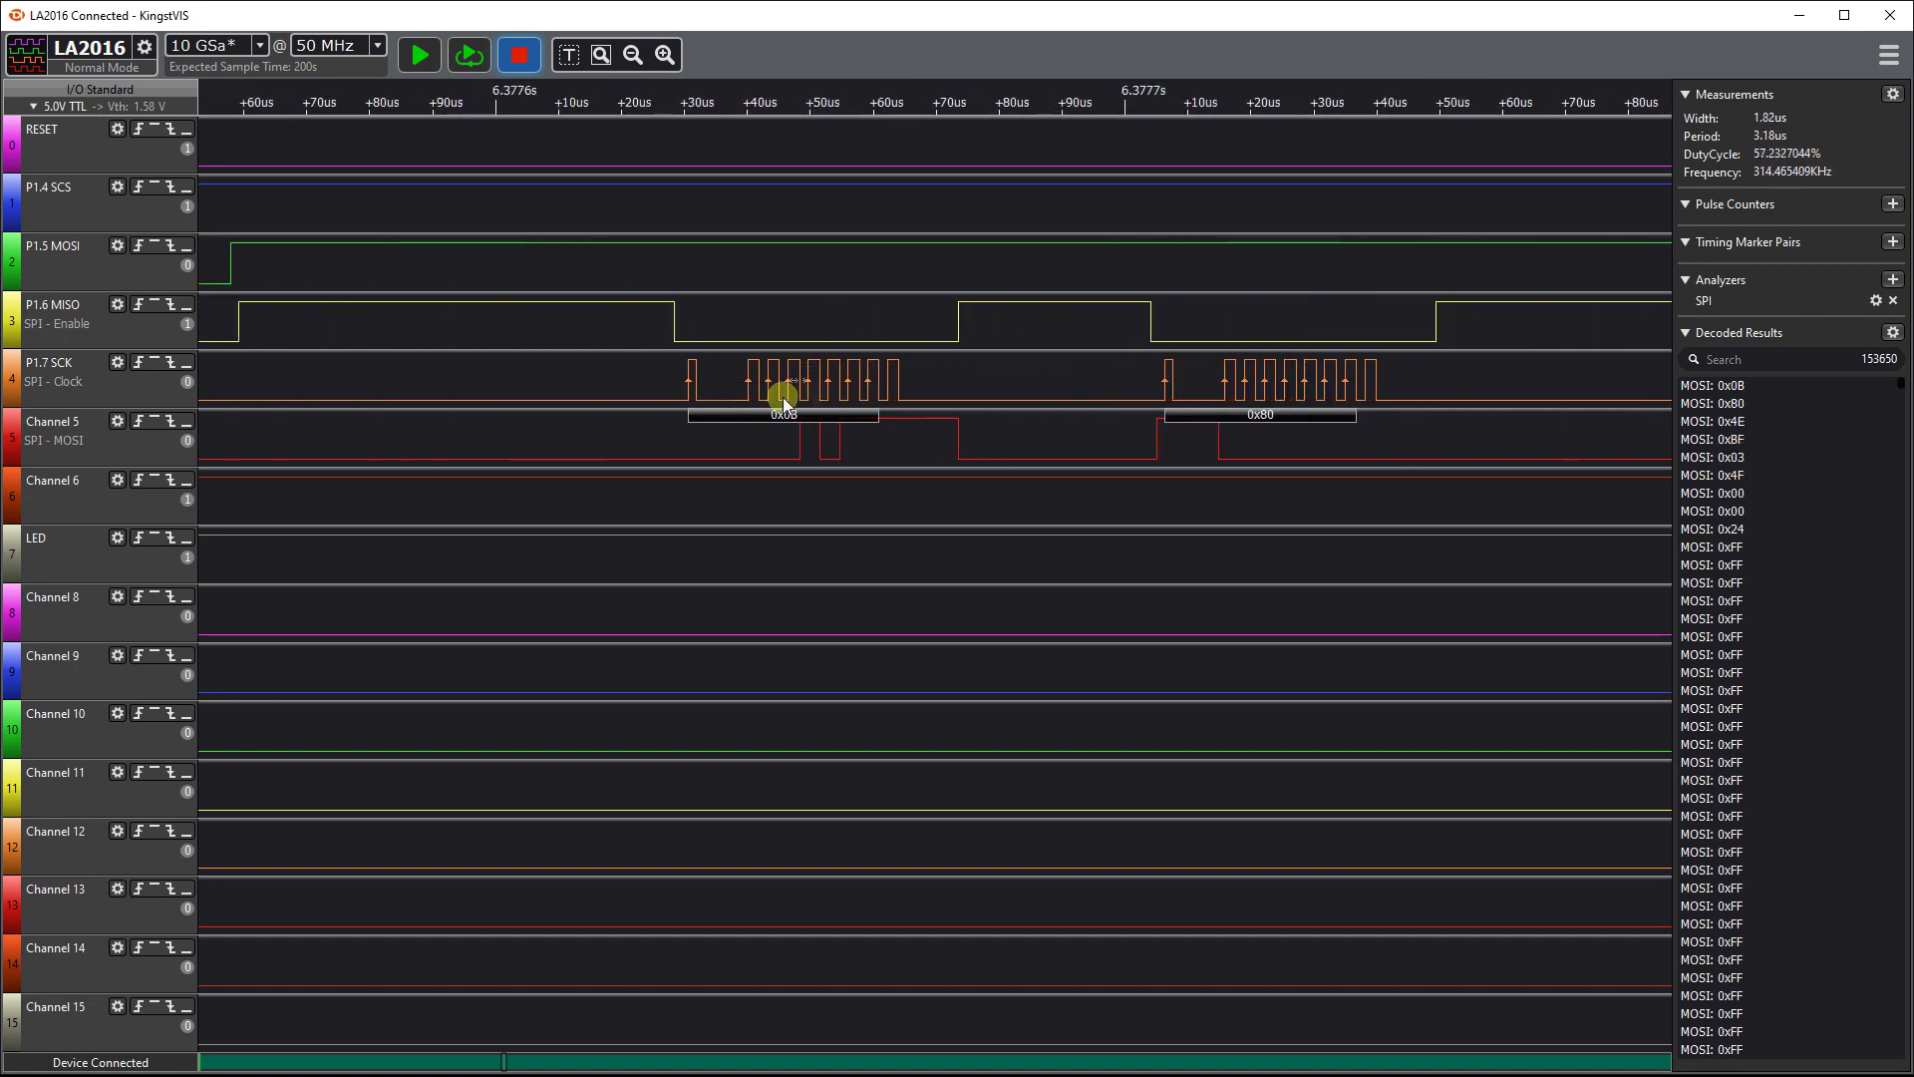
{"action": "scroll", "coordinate": [798, 391], "scroll_direction": "down", "scroll_amount": 3}
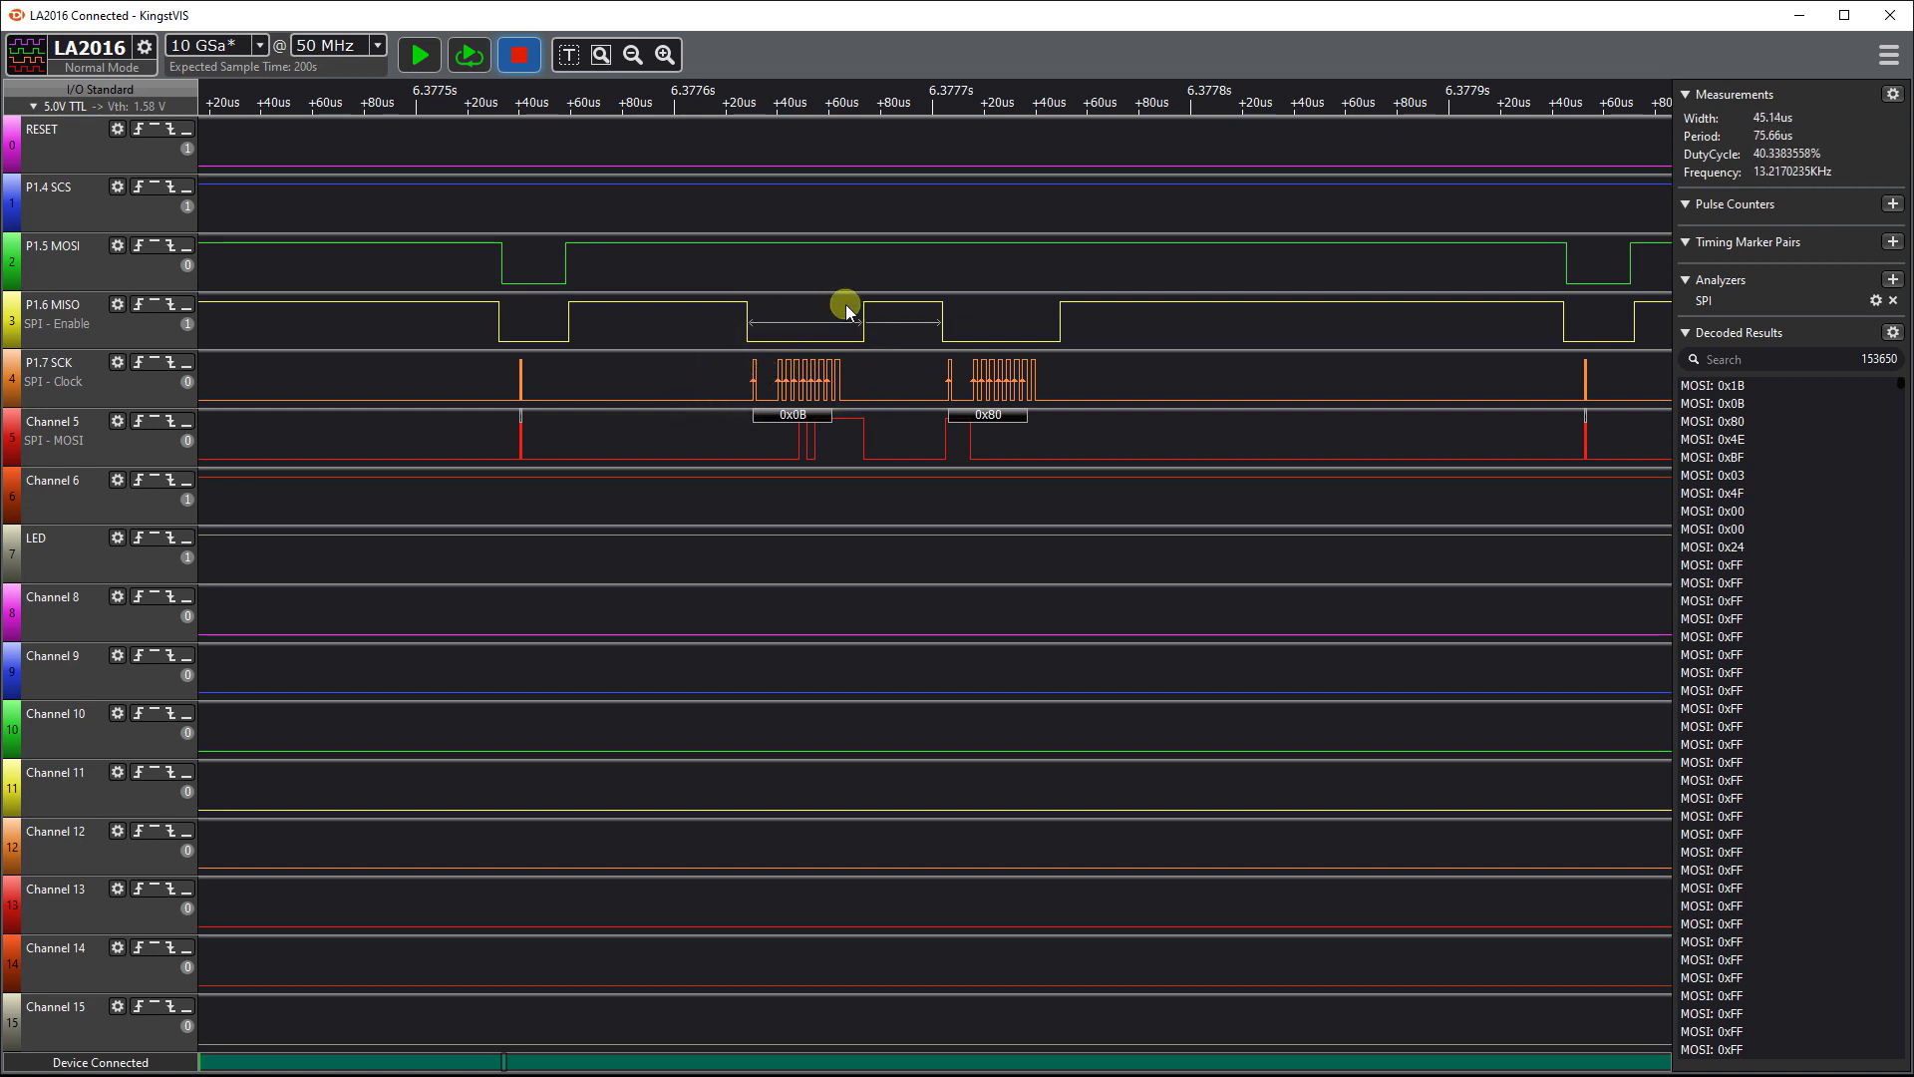
{"action": "scroll", "coordinate": [528, 388], "scroll_direction": "up", "scroll_amount": 3}
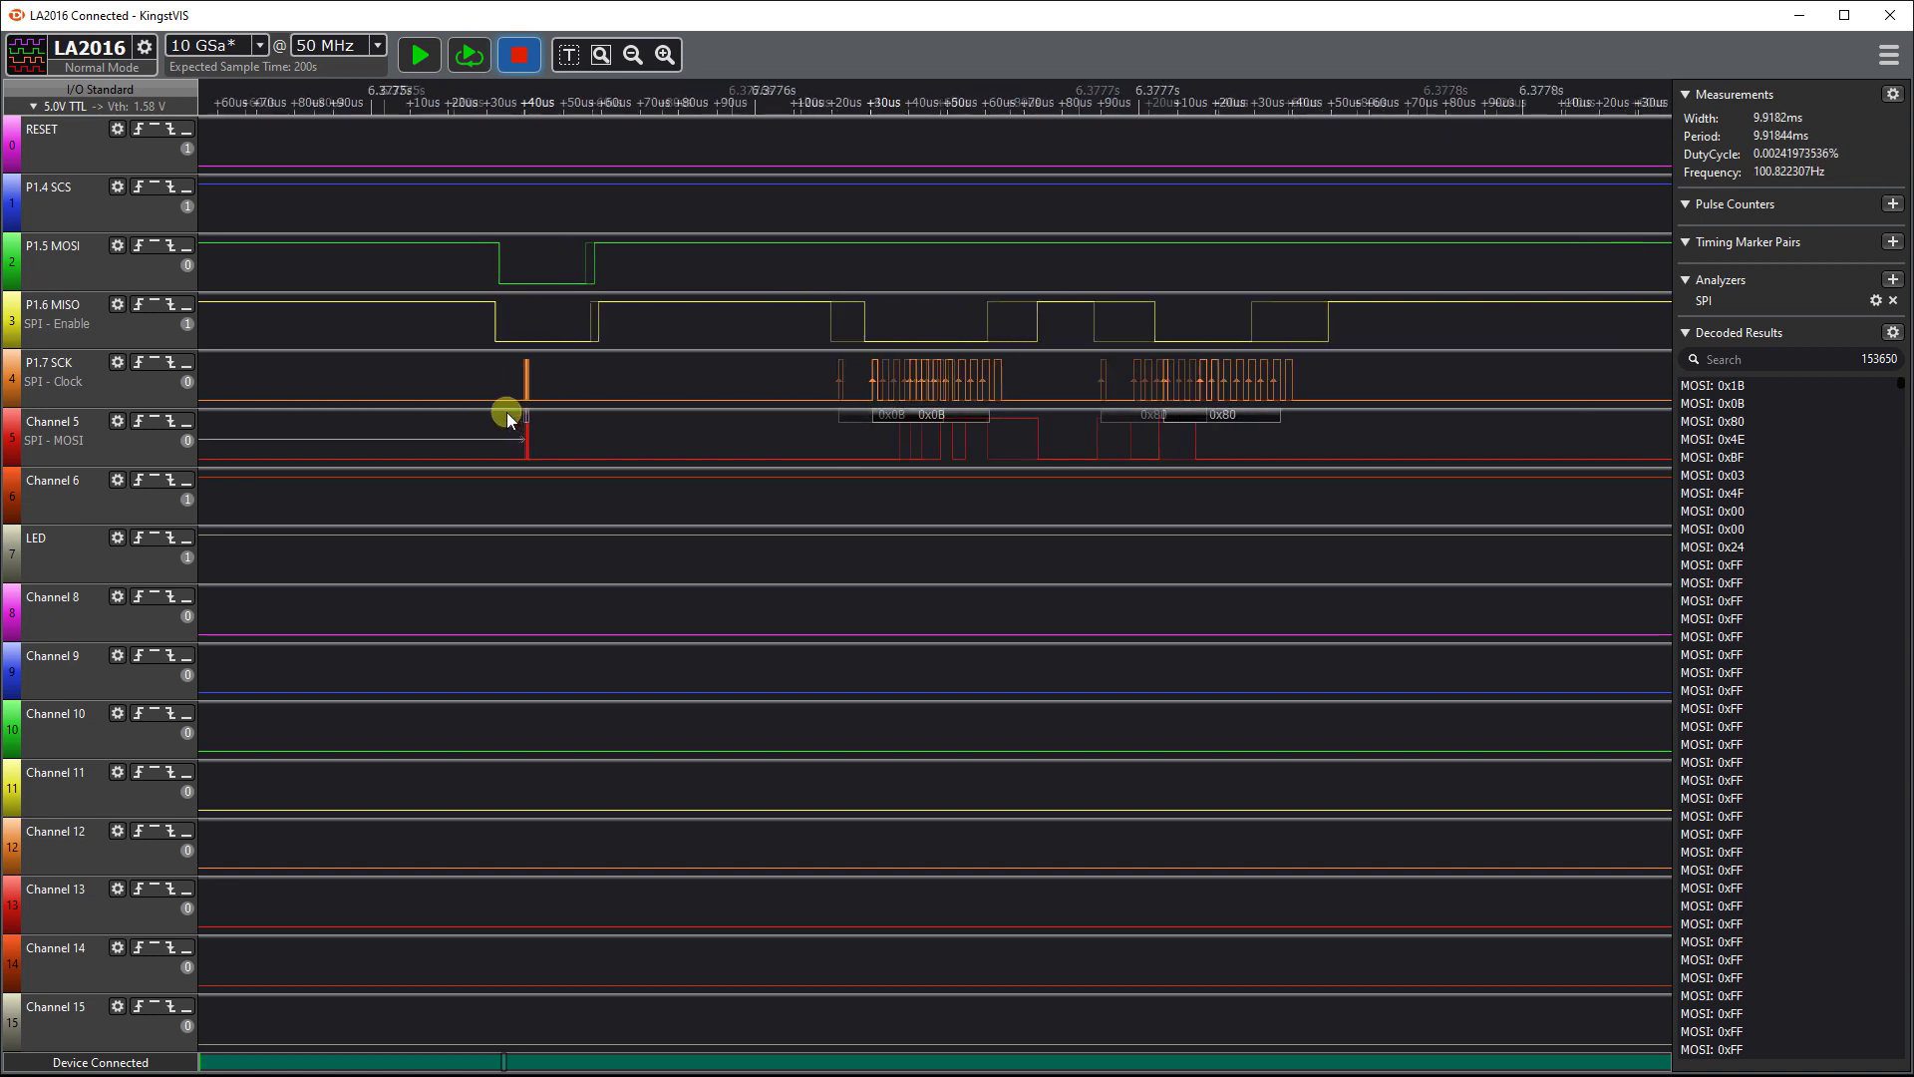
{"action": "scroll", "coordinate": [396, 377], "scroll_direction": "down", "scroll_amount": 3}
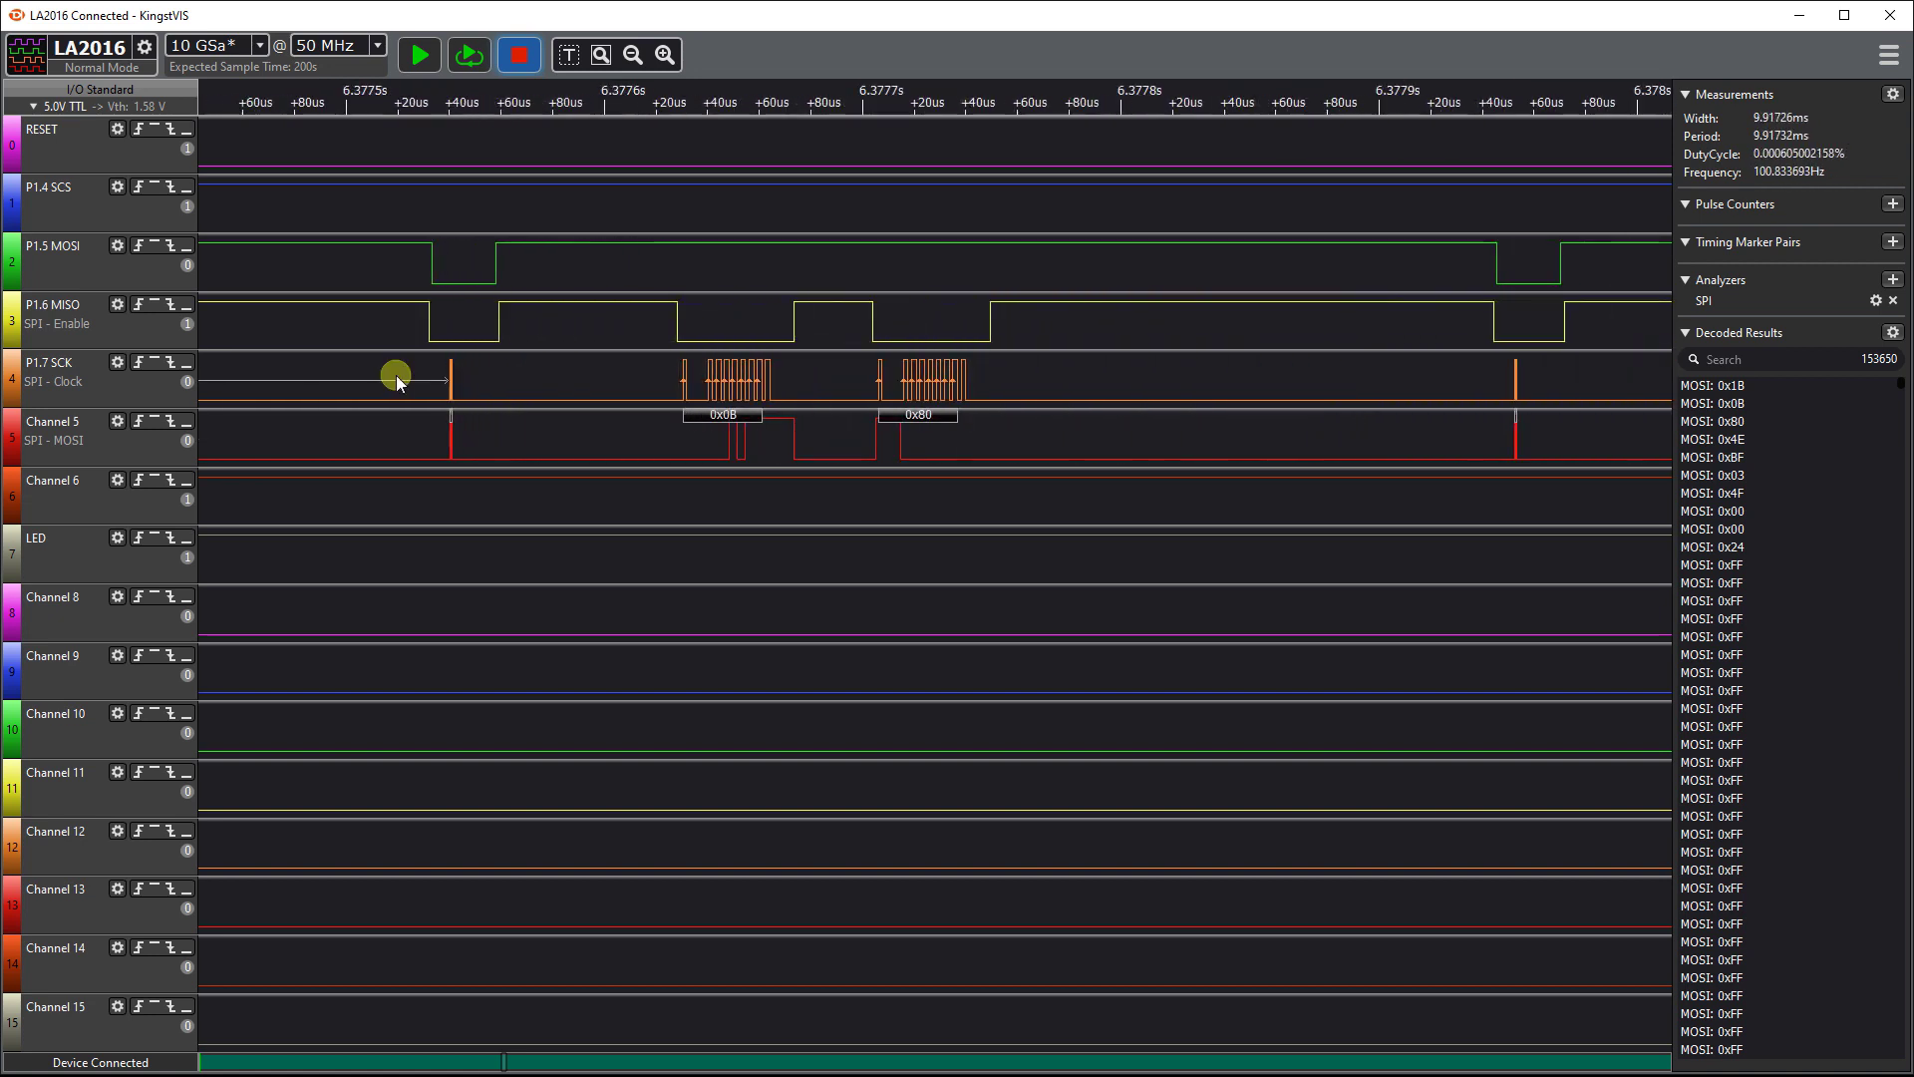
{"action": "scroll", "coordinate": [501, 396], "scroll_direction": "down", "scroll_amount": 5}
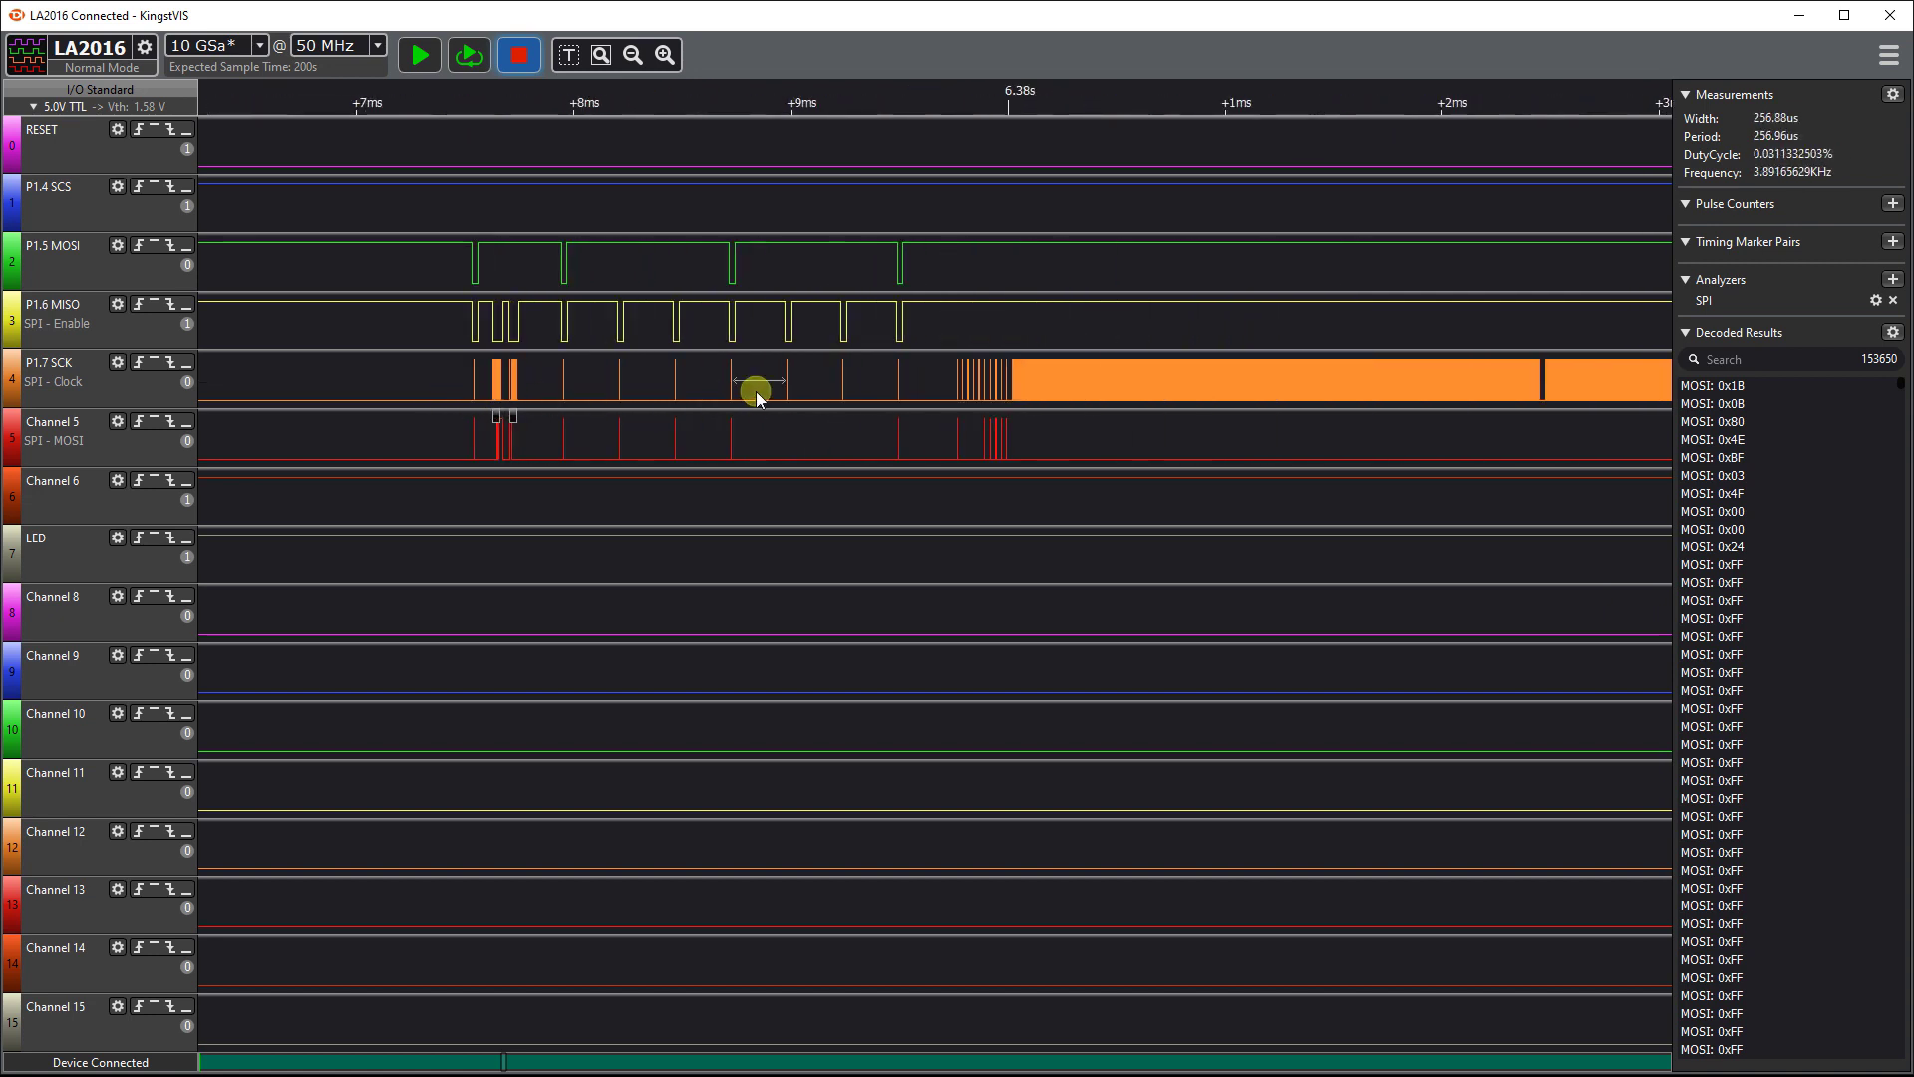
Step: Show about 6.05–7.2 s, with the SCK burst ending near 6.76 s as RESET goes high
{"action": "scroll", "coordinate": [756, 394], "scroll_direction": "down", "scroll_amount": 2}
{"action": "left_click_drag", "start_coordinate": [1008, 349], "coordinate": [484, 334]}
{"action": "scroll", "coordinate": [485, 335], "scroll_direction": "down", "scroll_amount": 4}
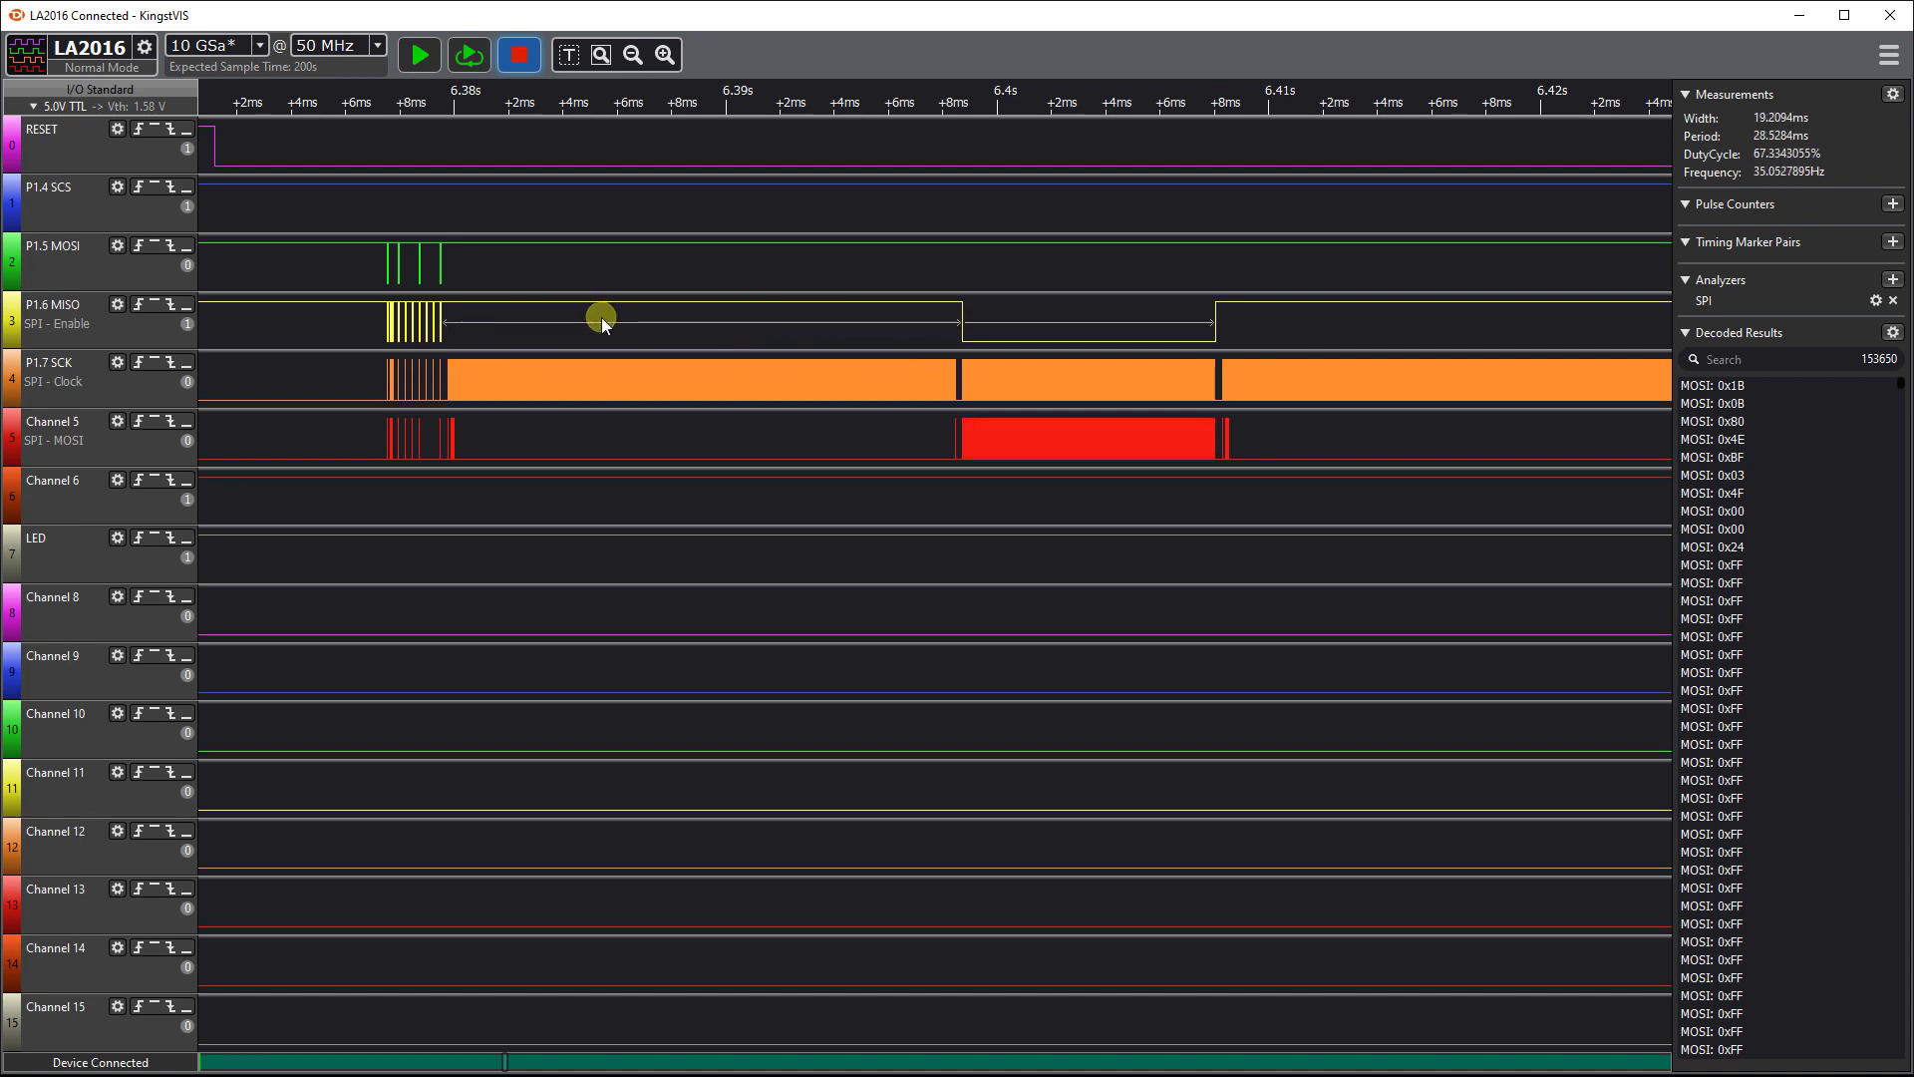
{"action": "scroll", "coordinate": [464, 398], "scroll_direction": "up", "scroll_amount": 2}
{"action": "scroll", "coordinate": [465, 399], "scroll_direction": "up", "scroll_amount": 1}
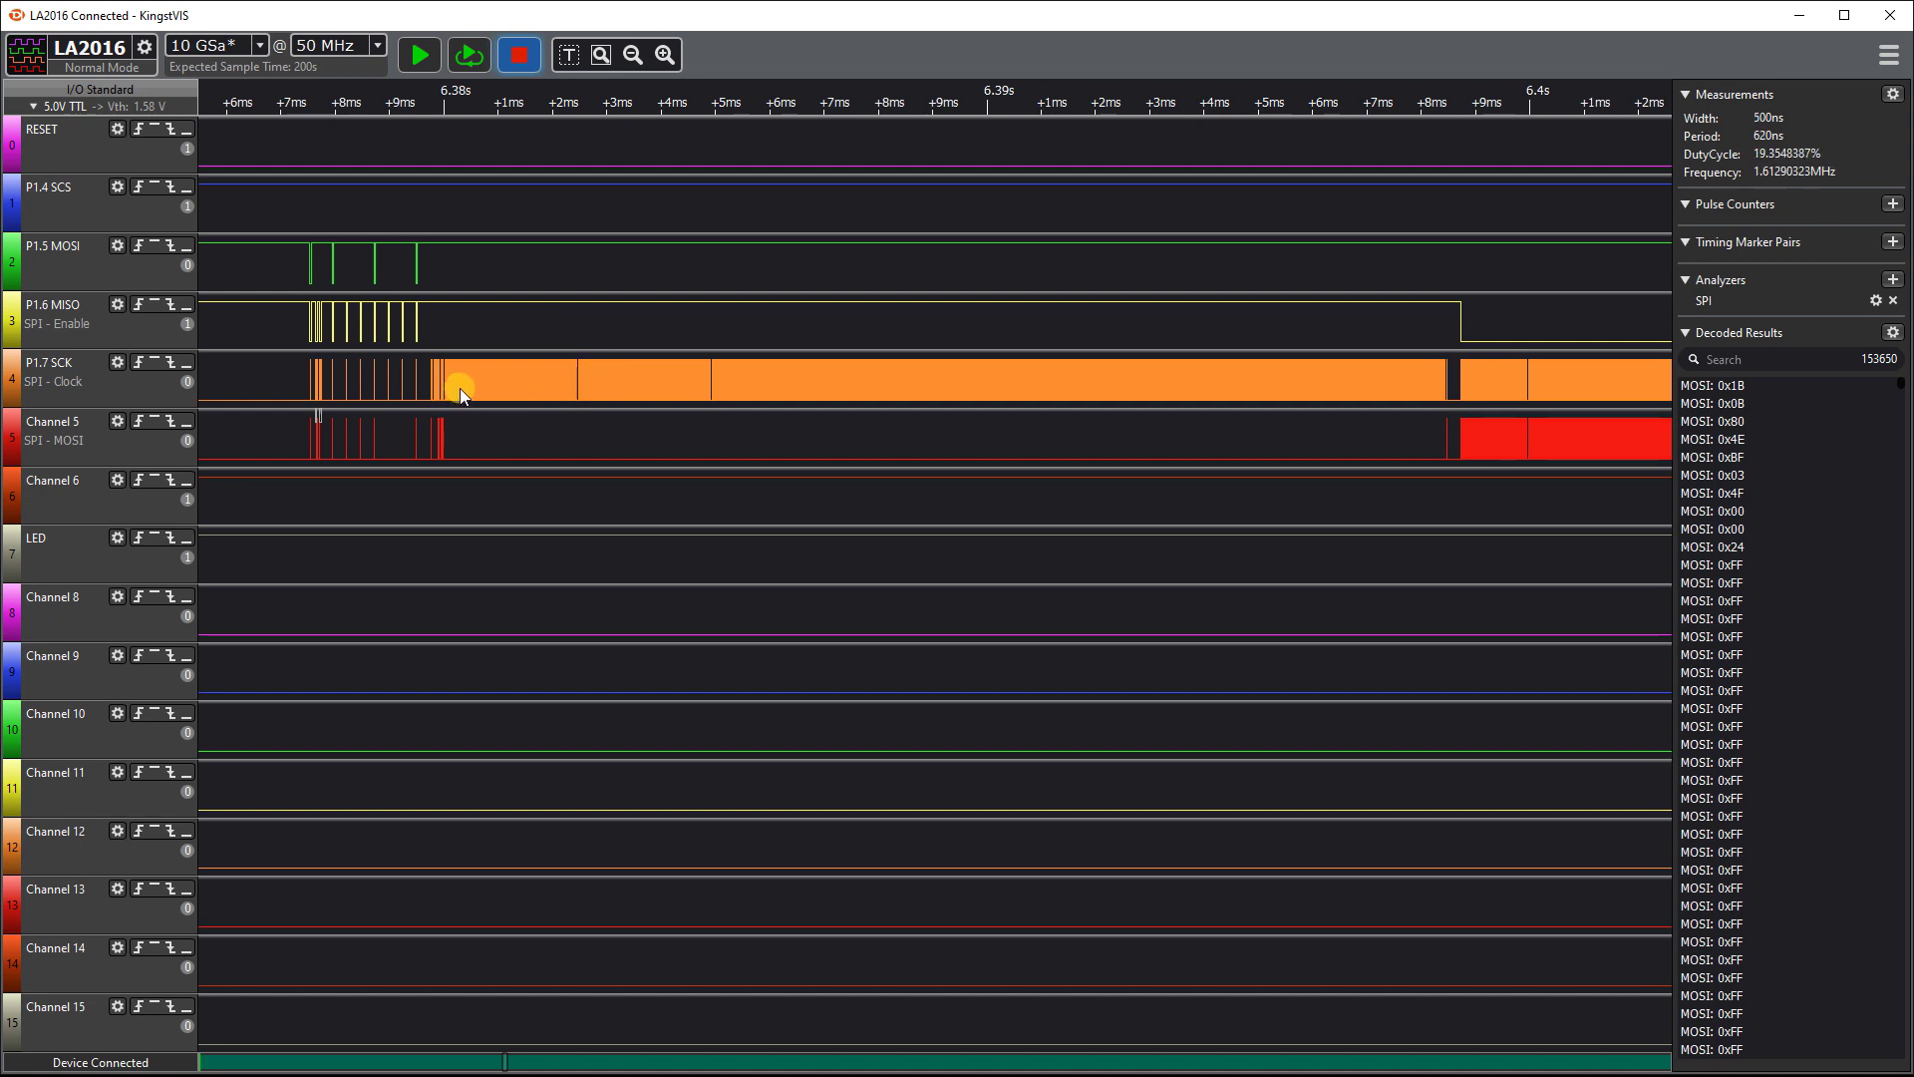
{"action": "scroll", "coordinate": [439, 388], "scroll_direction": "down", "scroll_amount": 2}
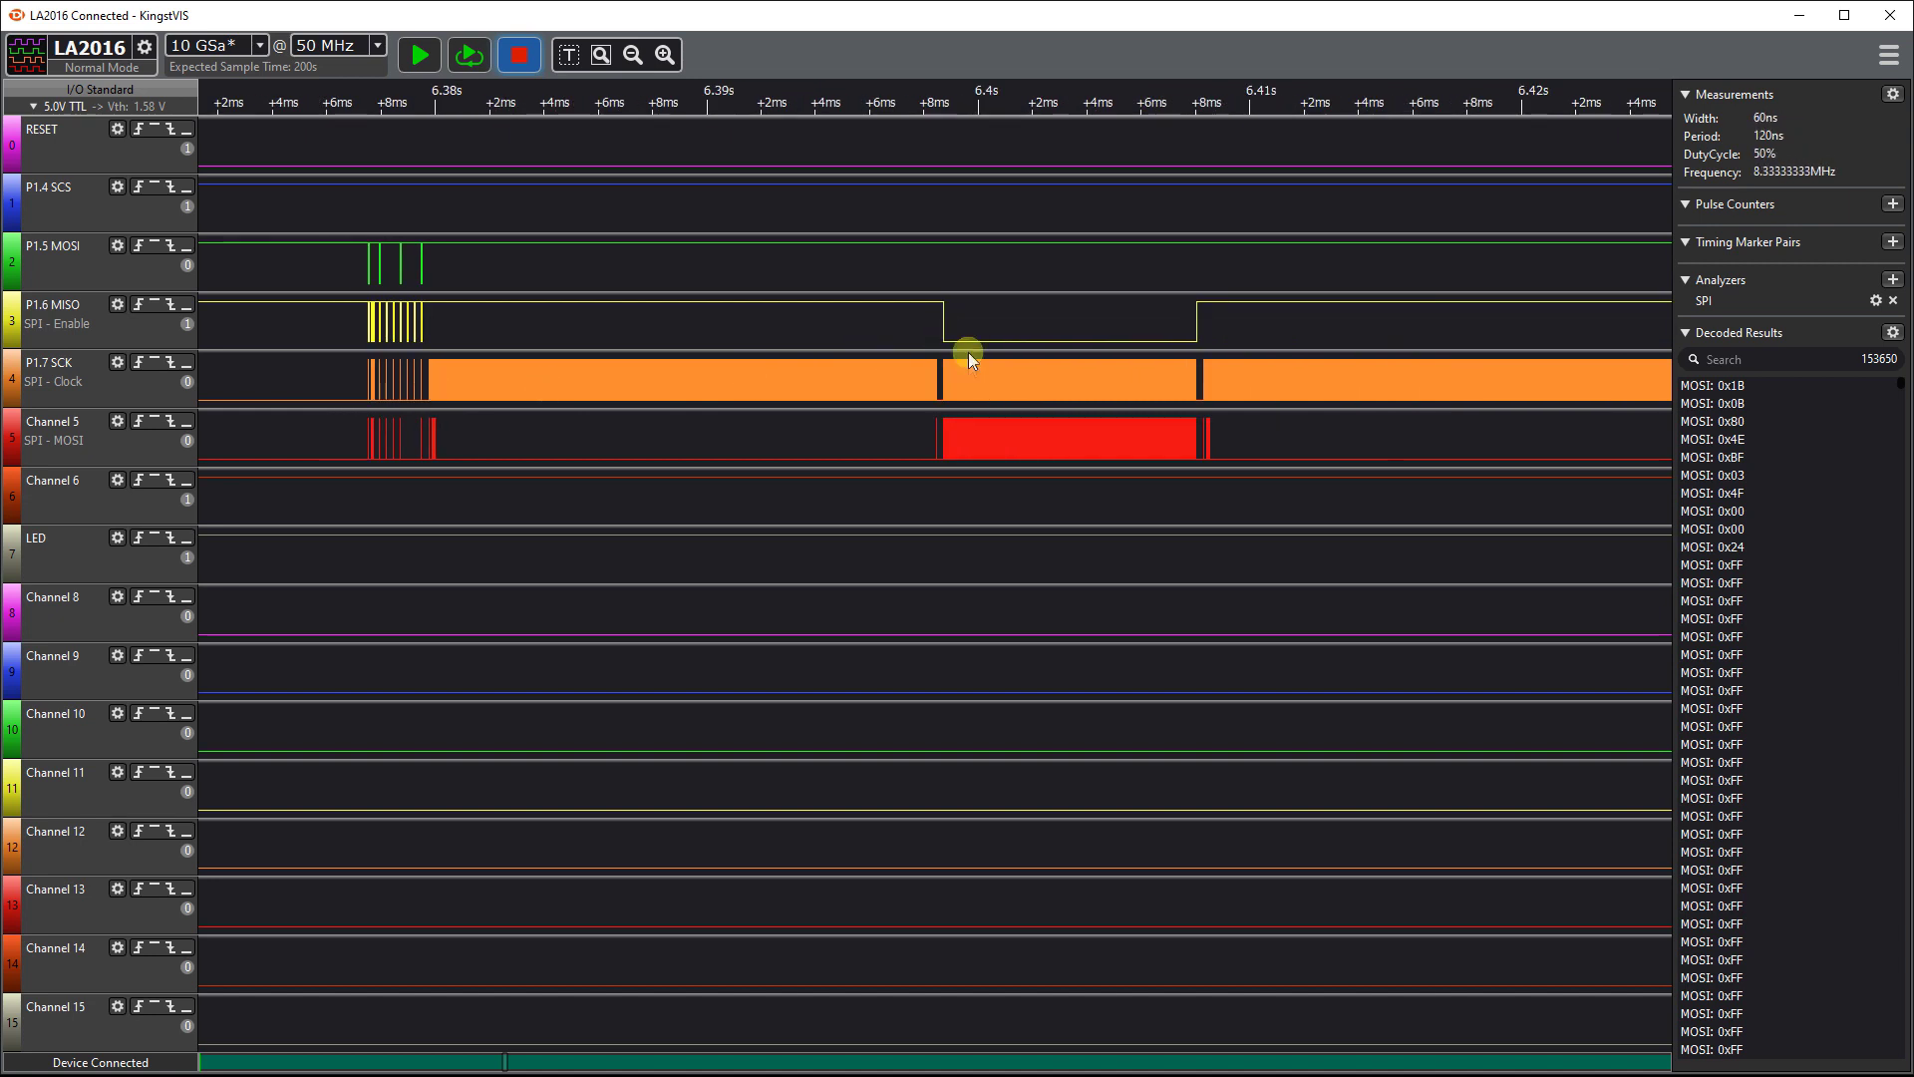
{"action": "scroll", "coordinate": [990, 355], "scroll_direction": "up", "scroll_amount": 3}
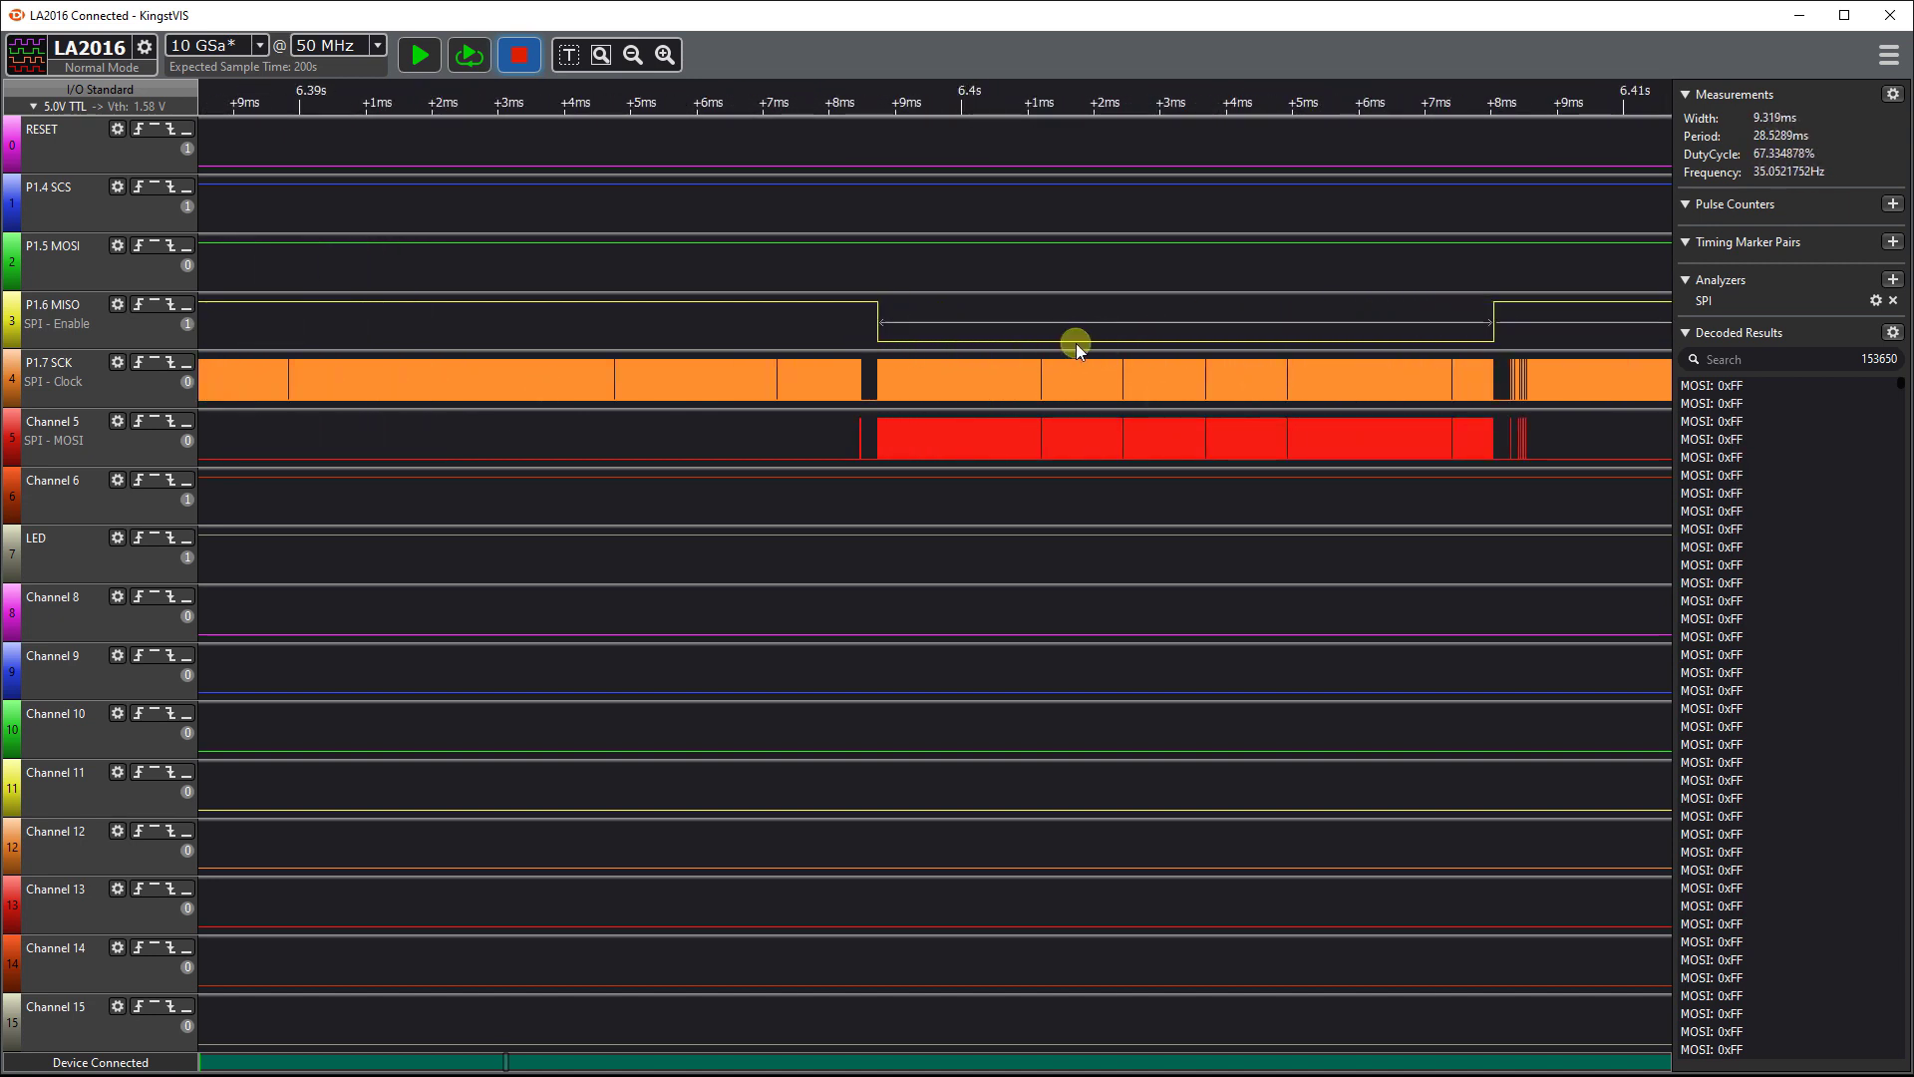
{"action": "scroll", "coordinate": [961, 390], "scroll_direction": "up", "scroll_amount": 1}
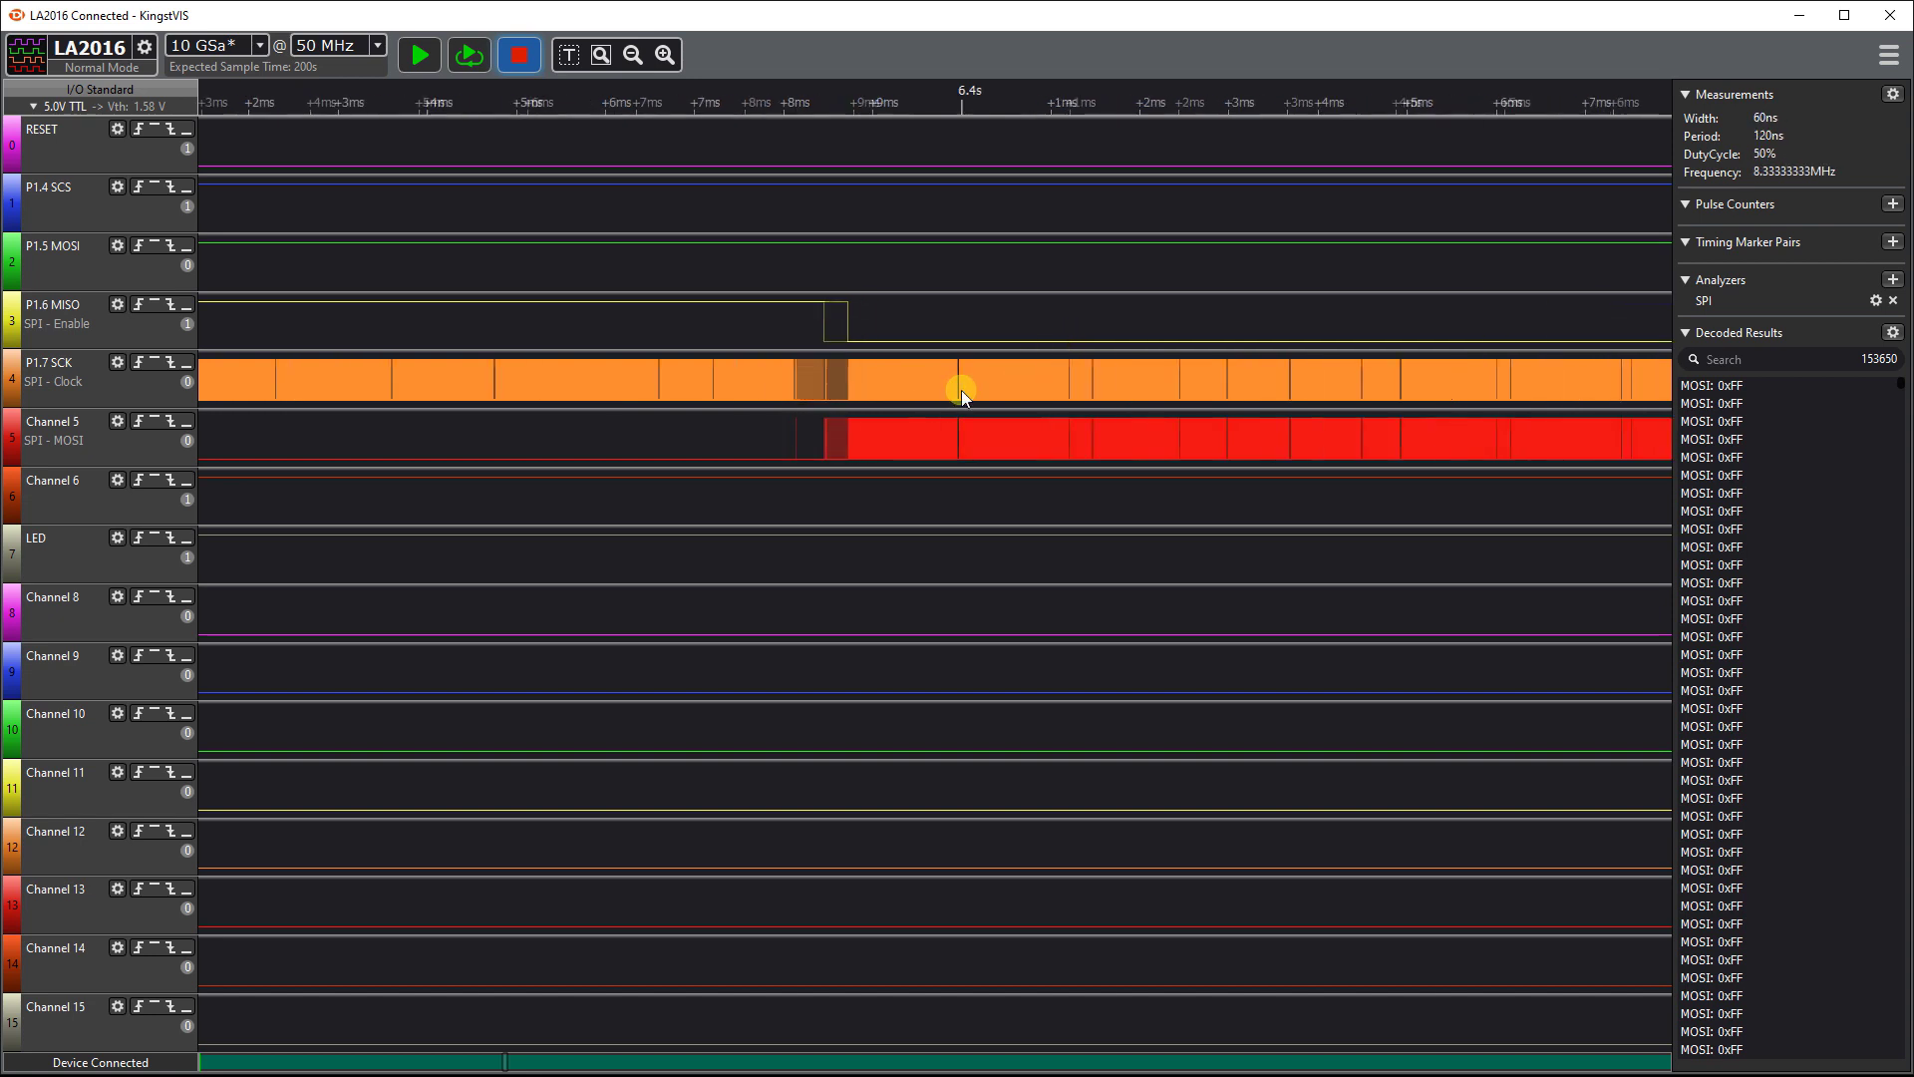
{"action": "scroll", "coordinate": [947, 391], "scroll_direction": "down", "scroll_amount": 5}
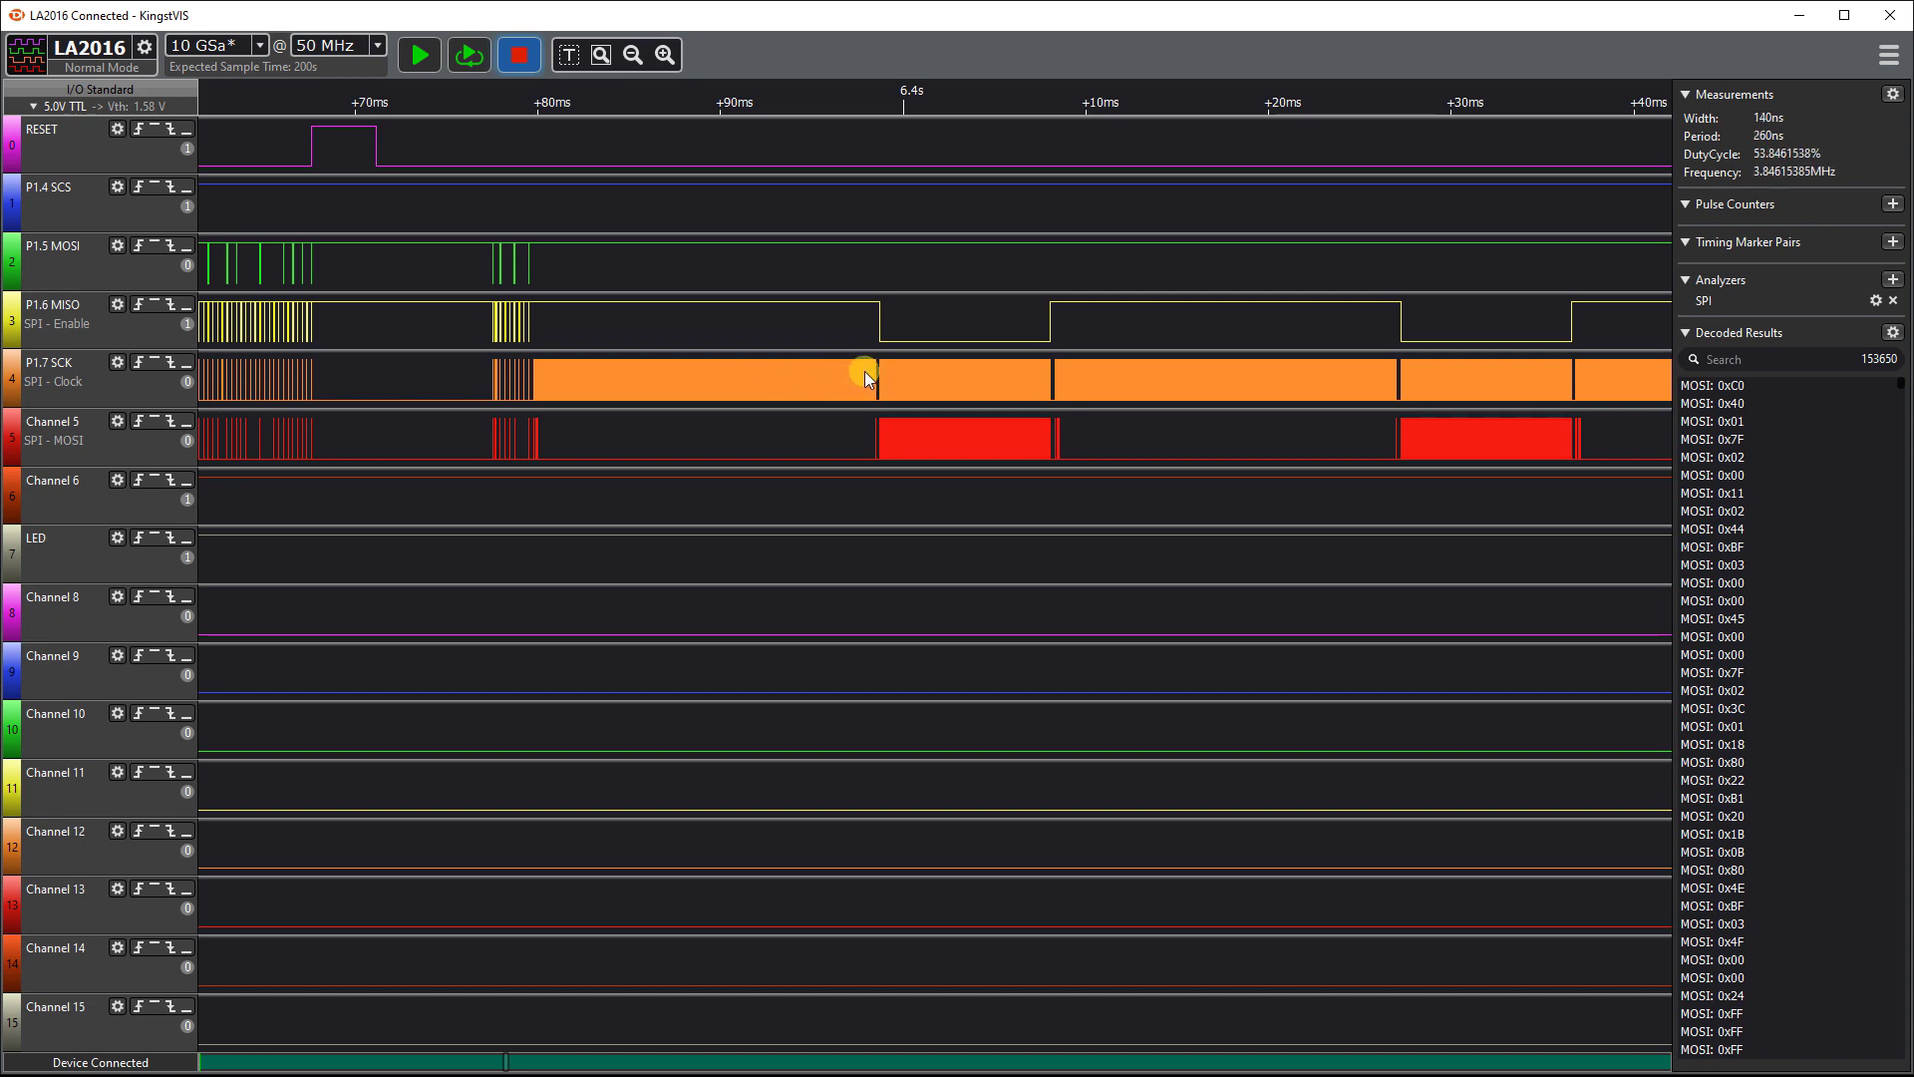
{"action": "scroll", "coordinate": [591, 379], "scroll_direction": "down", "scroll_amount": 4}
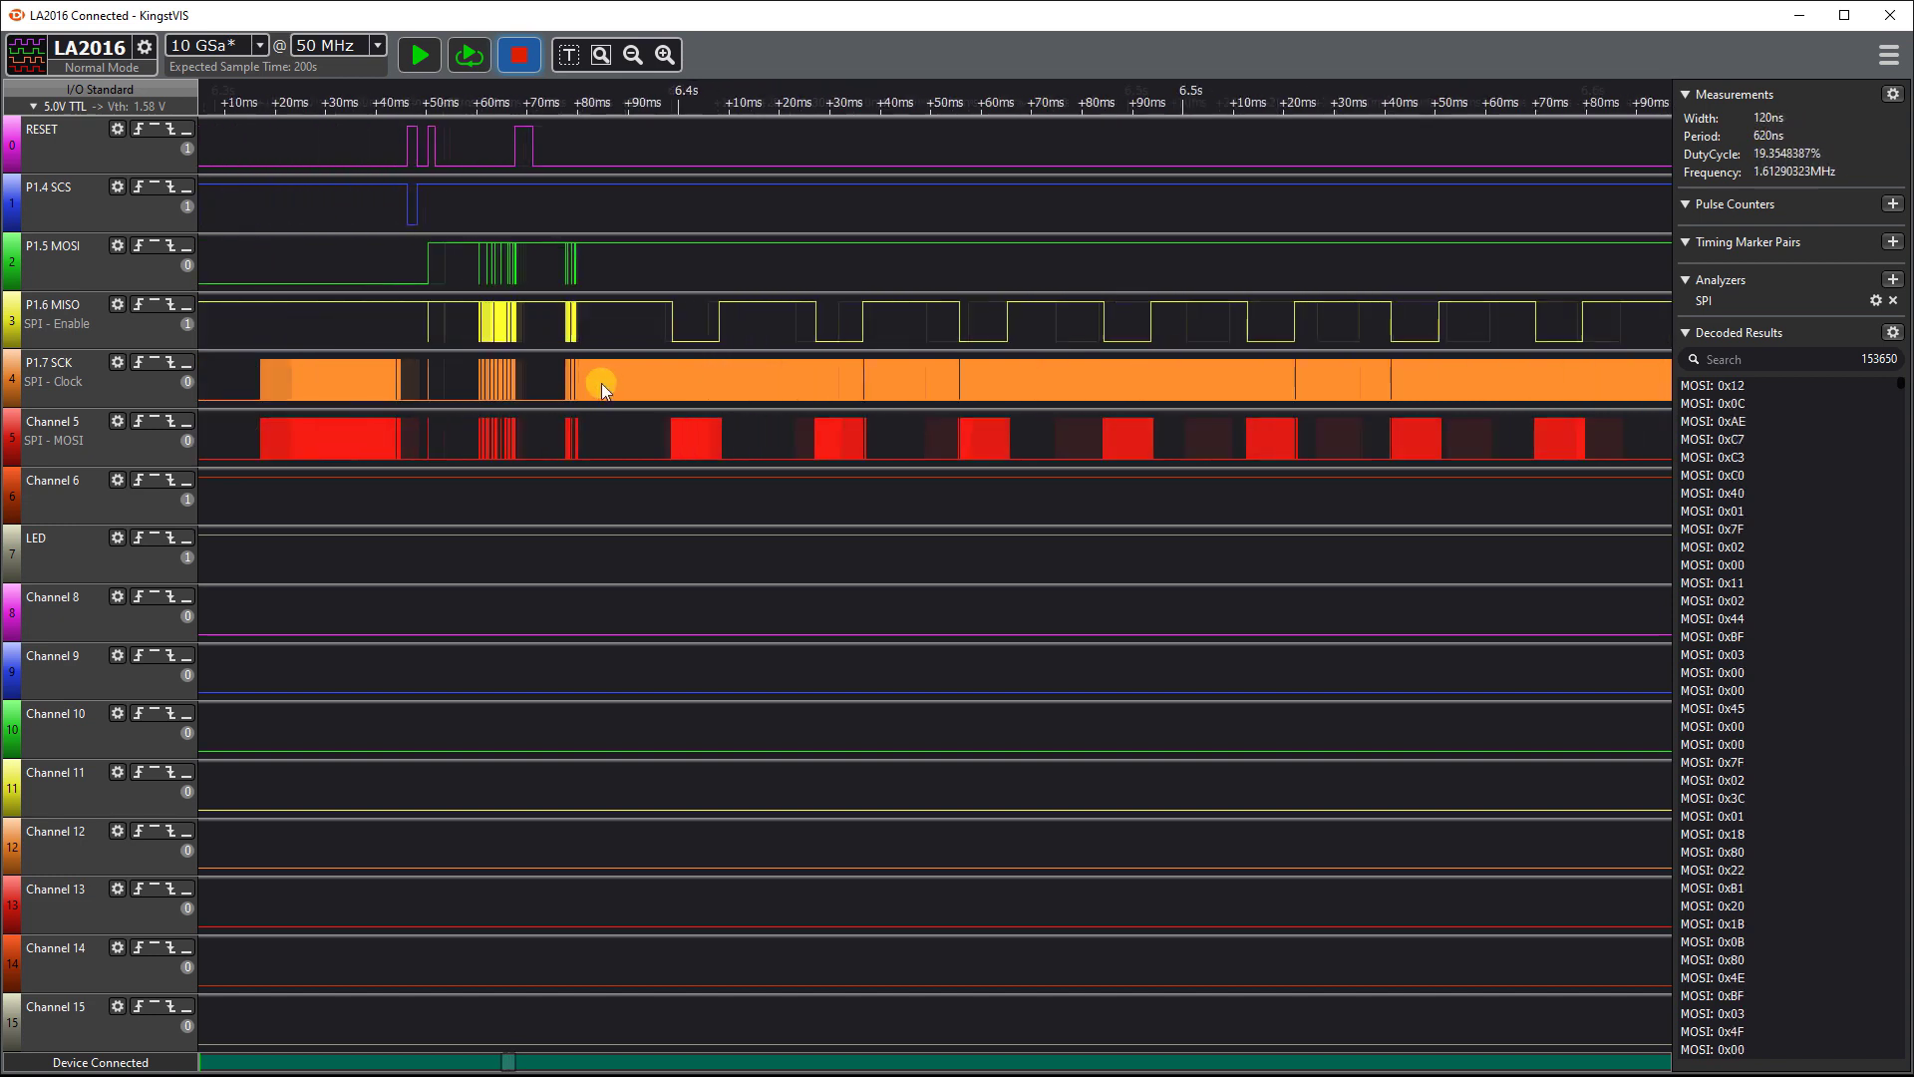
{"action": "scroll", "coordinate": [601, 383], "scroll_direction": "down", "scroll_amount": 2}
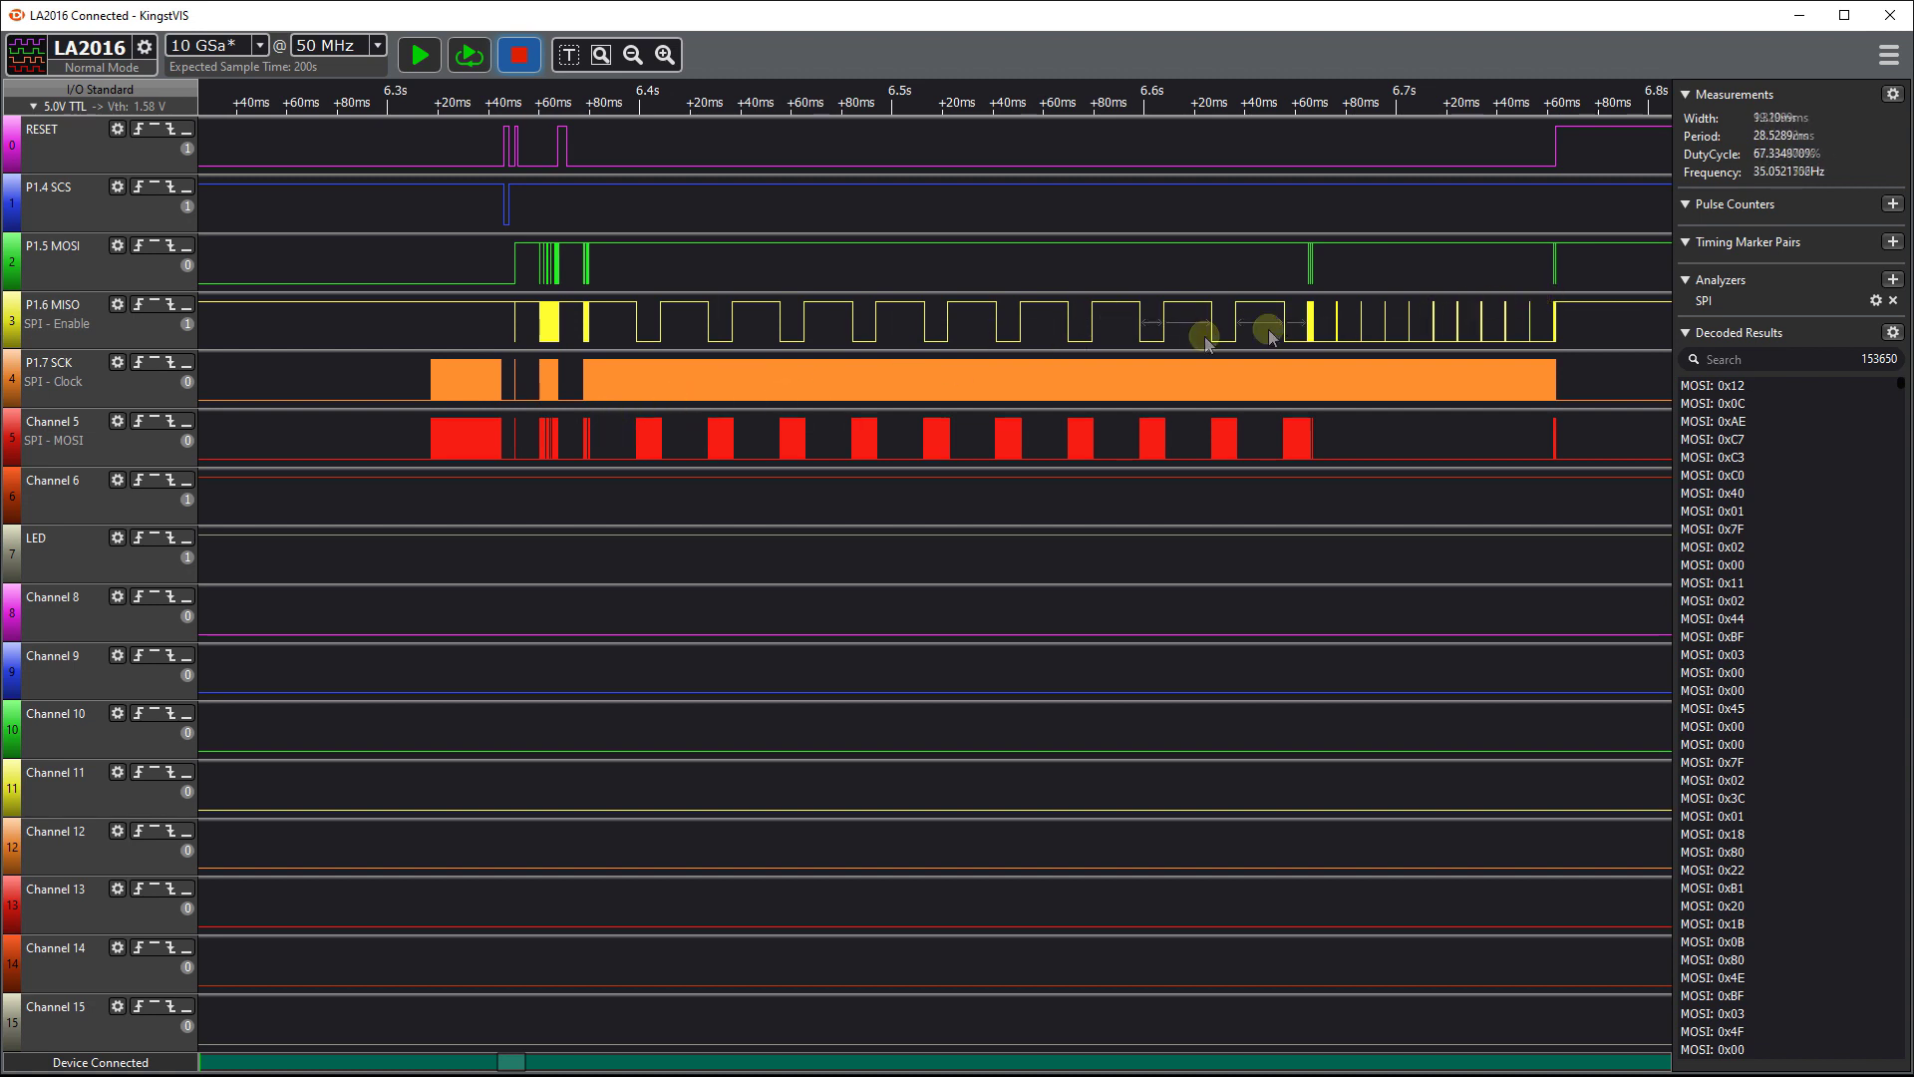
{"action": "scroll", "coordinate": [686, 443], "scroll_direction": "down", "scroll_amount": 2}
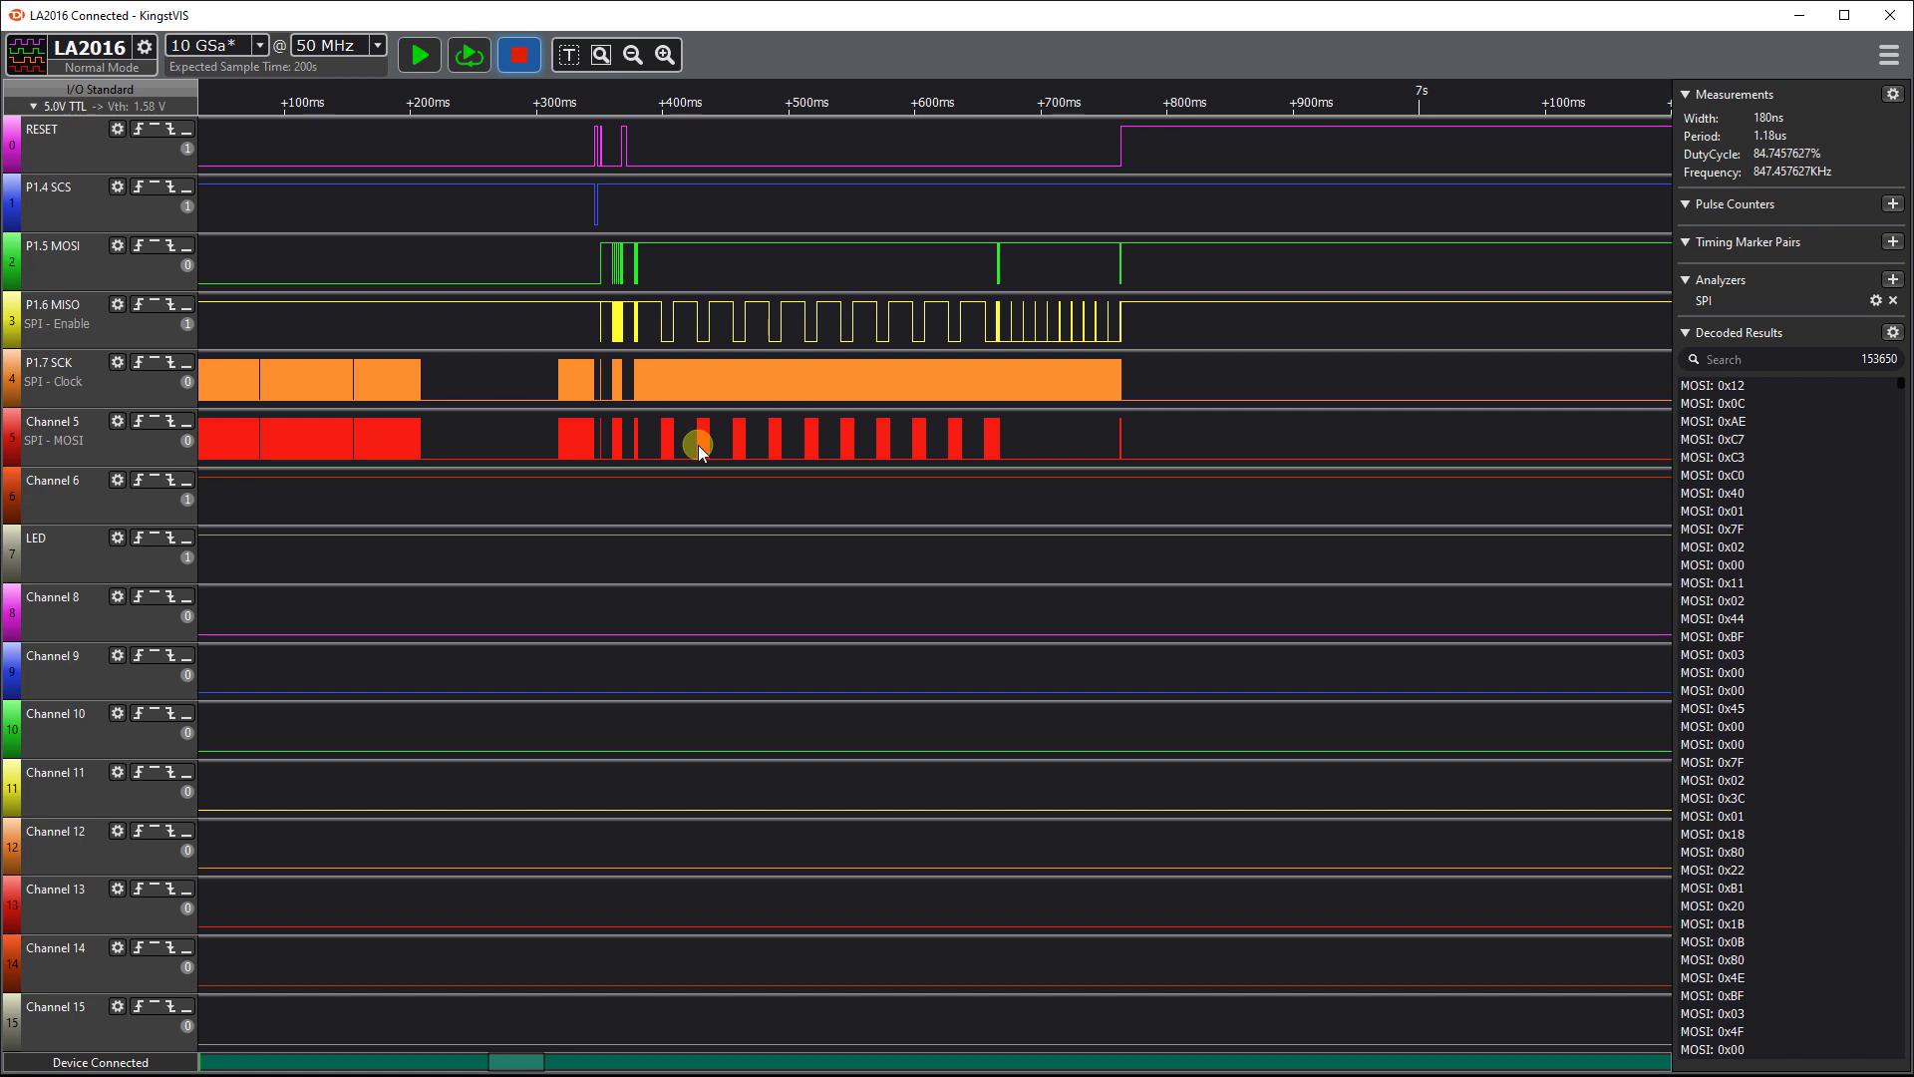
Step: Move the SPI data burst toward the middle of the view
{"action": "scroll", "coordinate": [716, 428], "scroll_direction": "up", "scroll_amount": 3}
{"action": "scroll", "coordinate": [1013, 373], "scroll_direction": "up", "scroll_amount": 6}
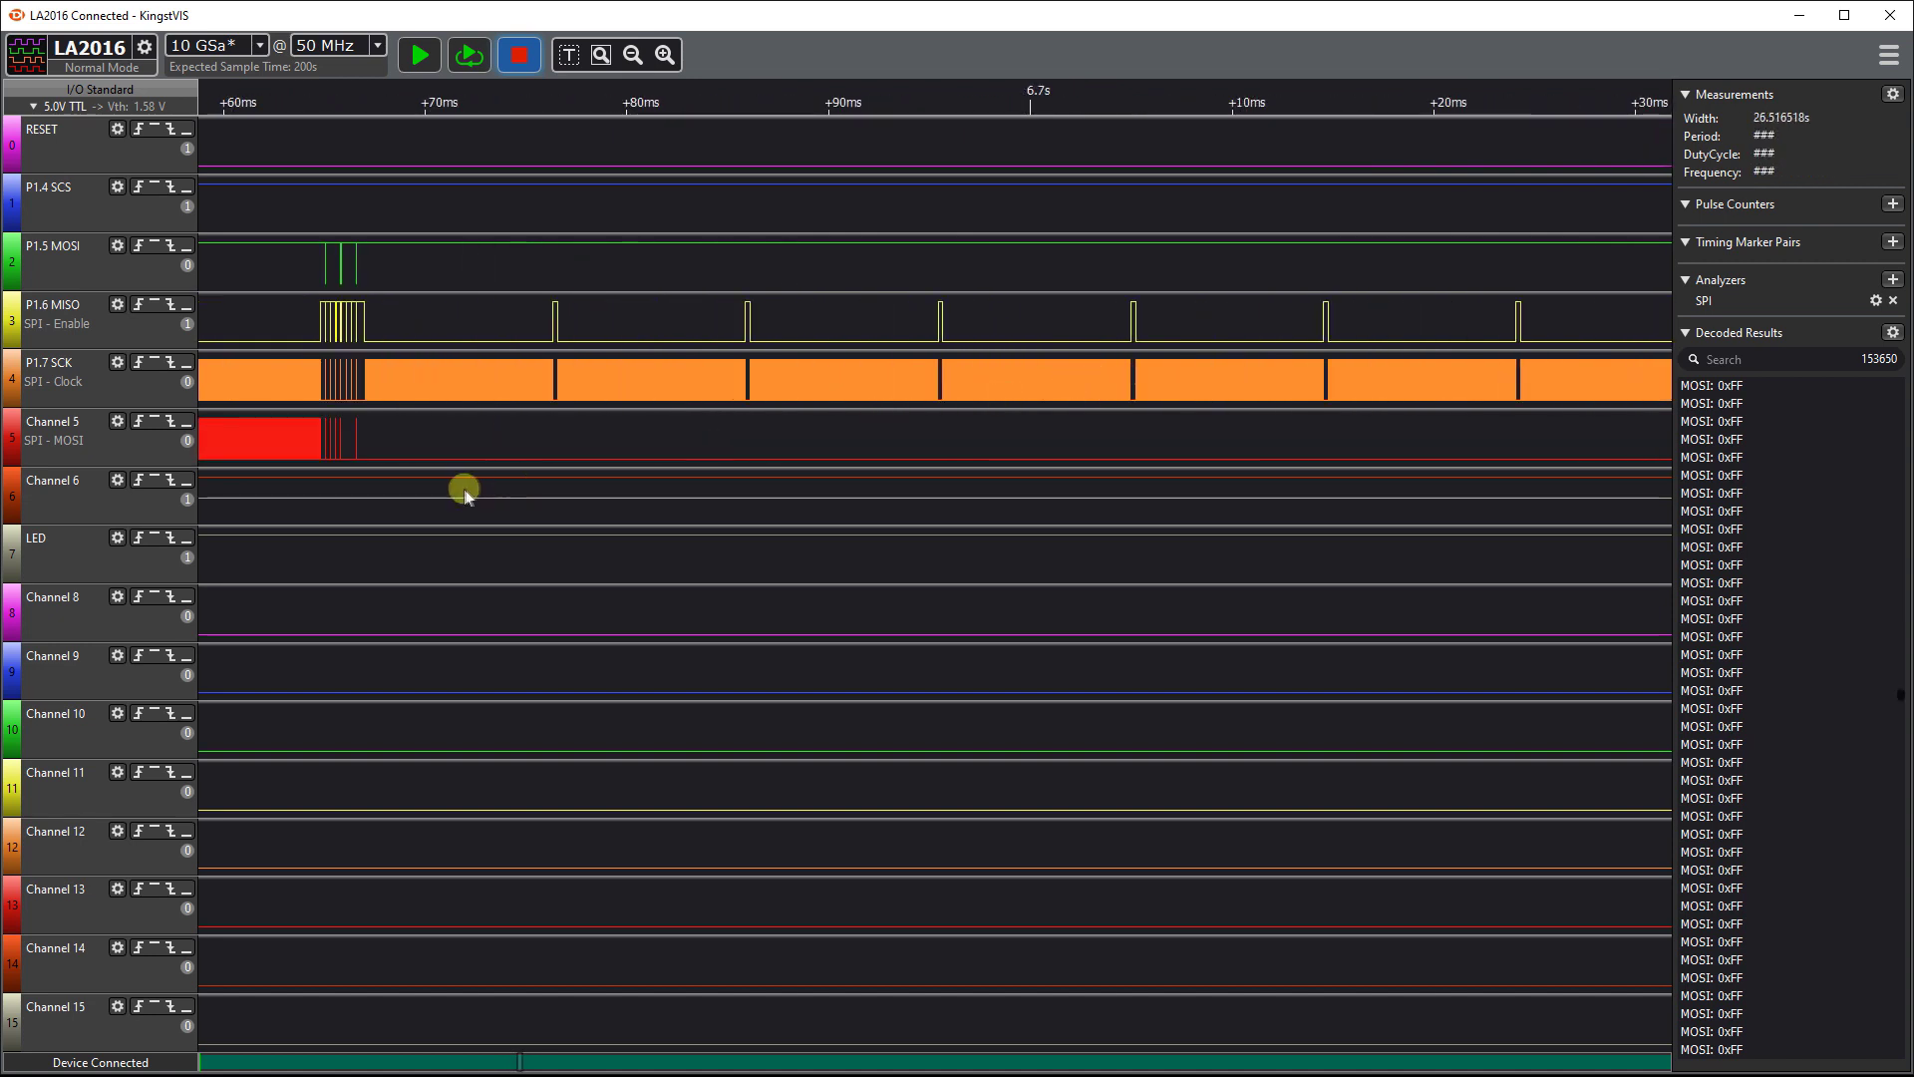
{"action": "scroll", "coordinate": [398, 439], "scroll_direction": "down", "scroll_amount": 2}
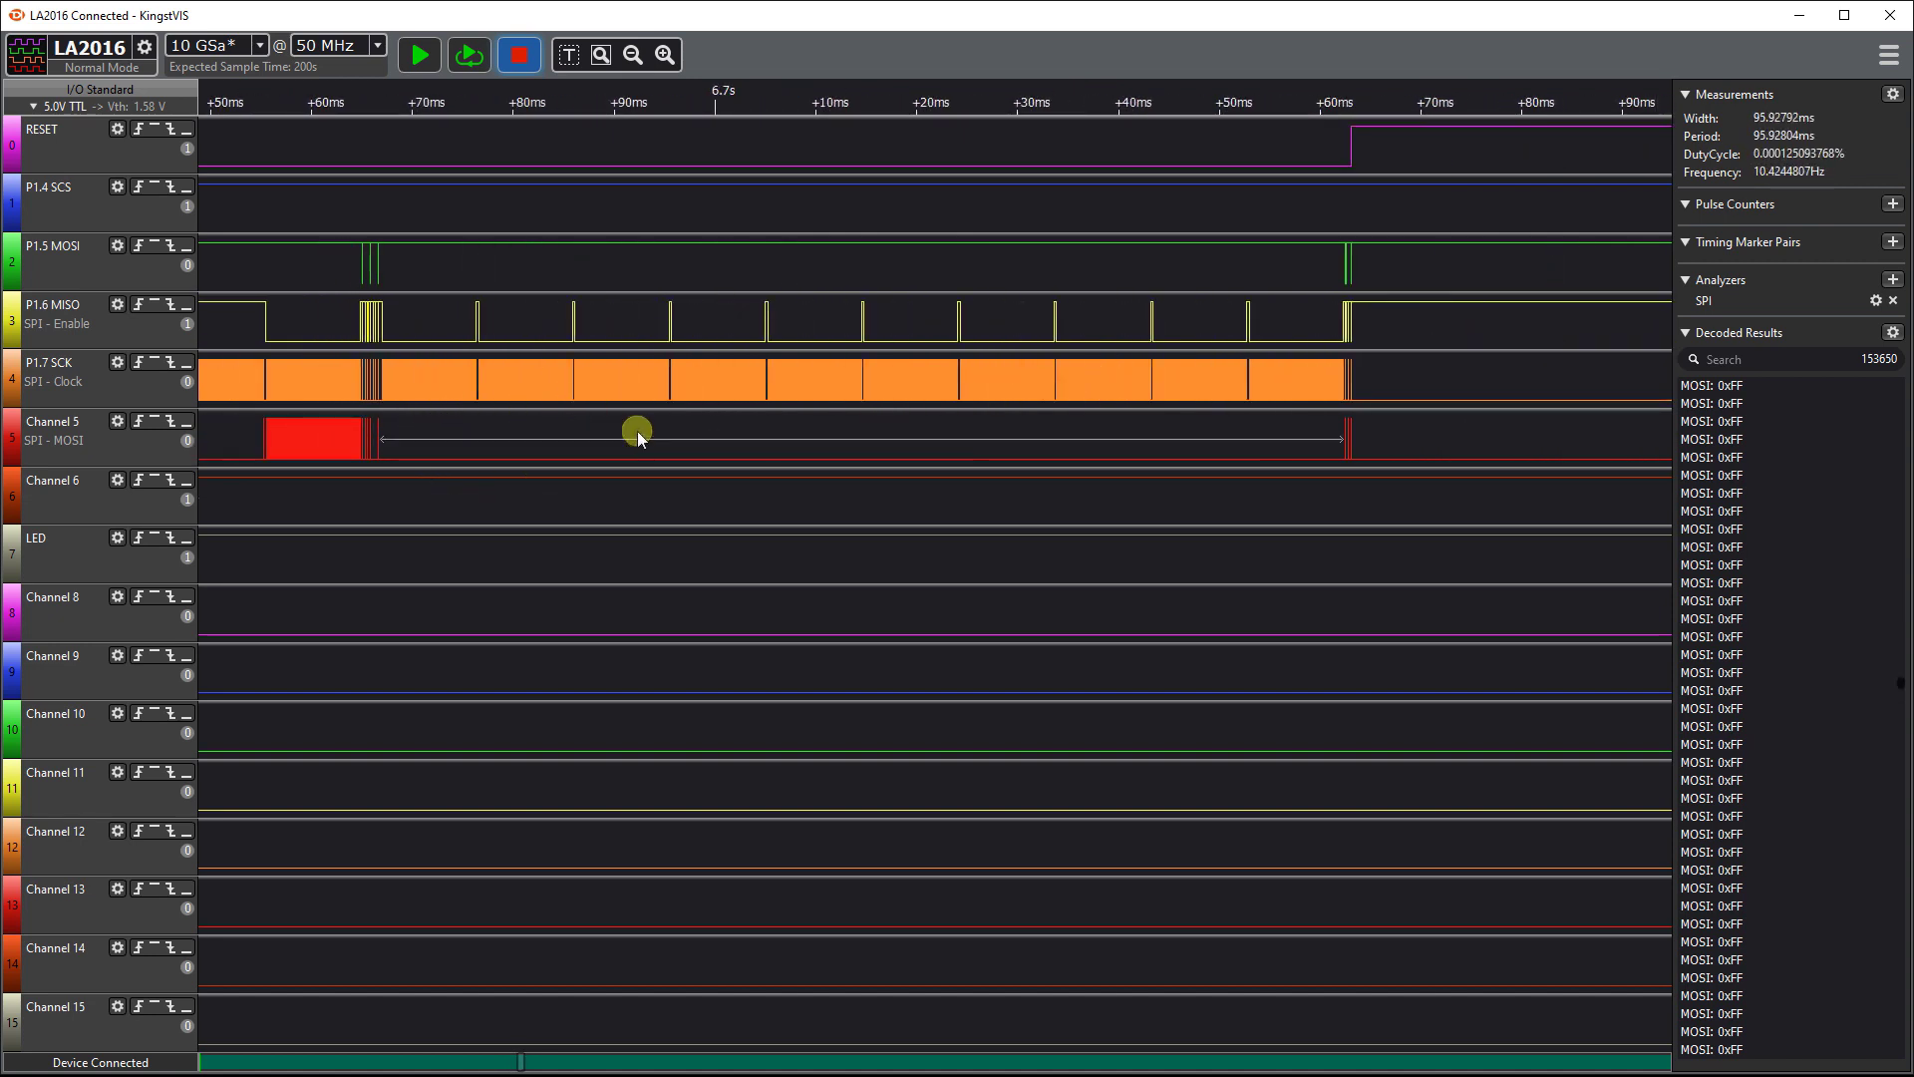
{"action": "scroll", "coordinate": [471, 382], "scroll_direction": "up", "scroll_amount": 2}
{"action": "scroll", "coordinate": [469, 383], "scroll_direction": "up", "scroll_amount": 2}
{"action": "left_click_drag", "start_coordinate": [469, 382], "coordinate": [1042, 349]}
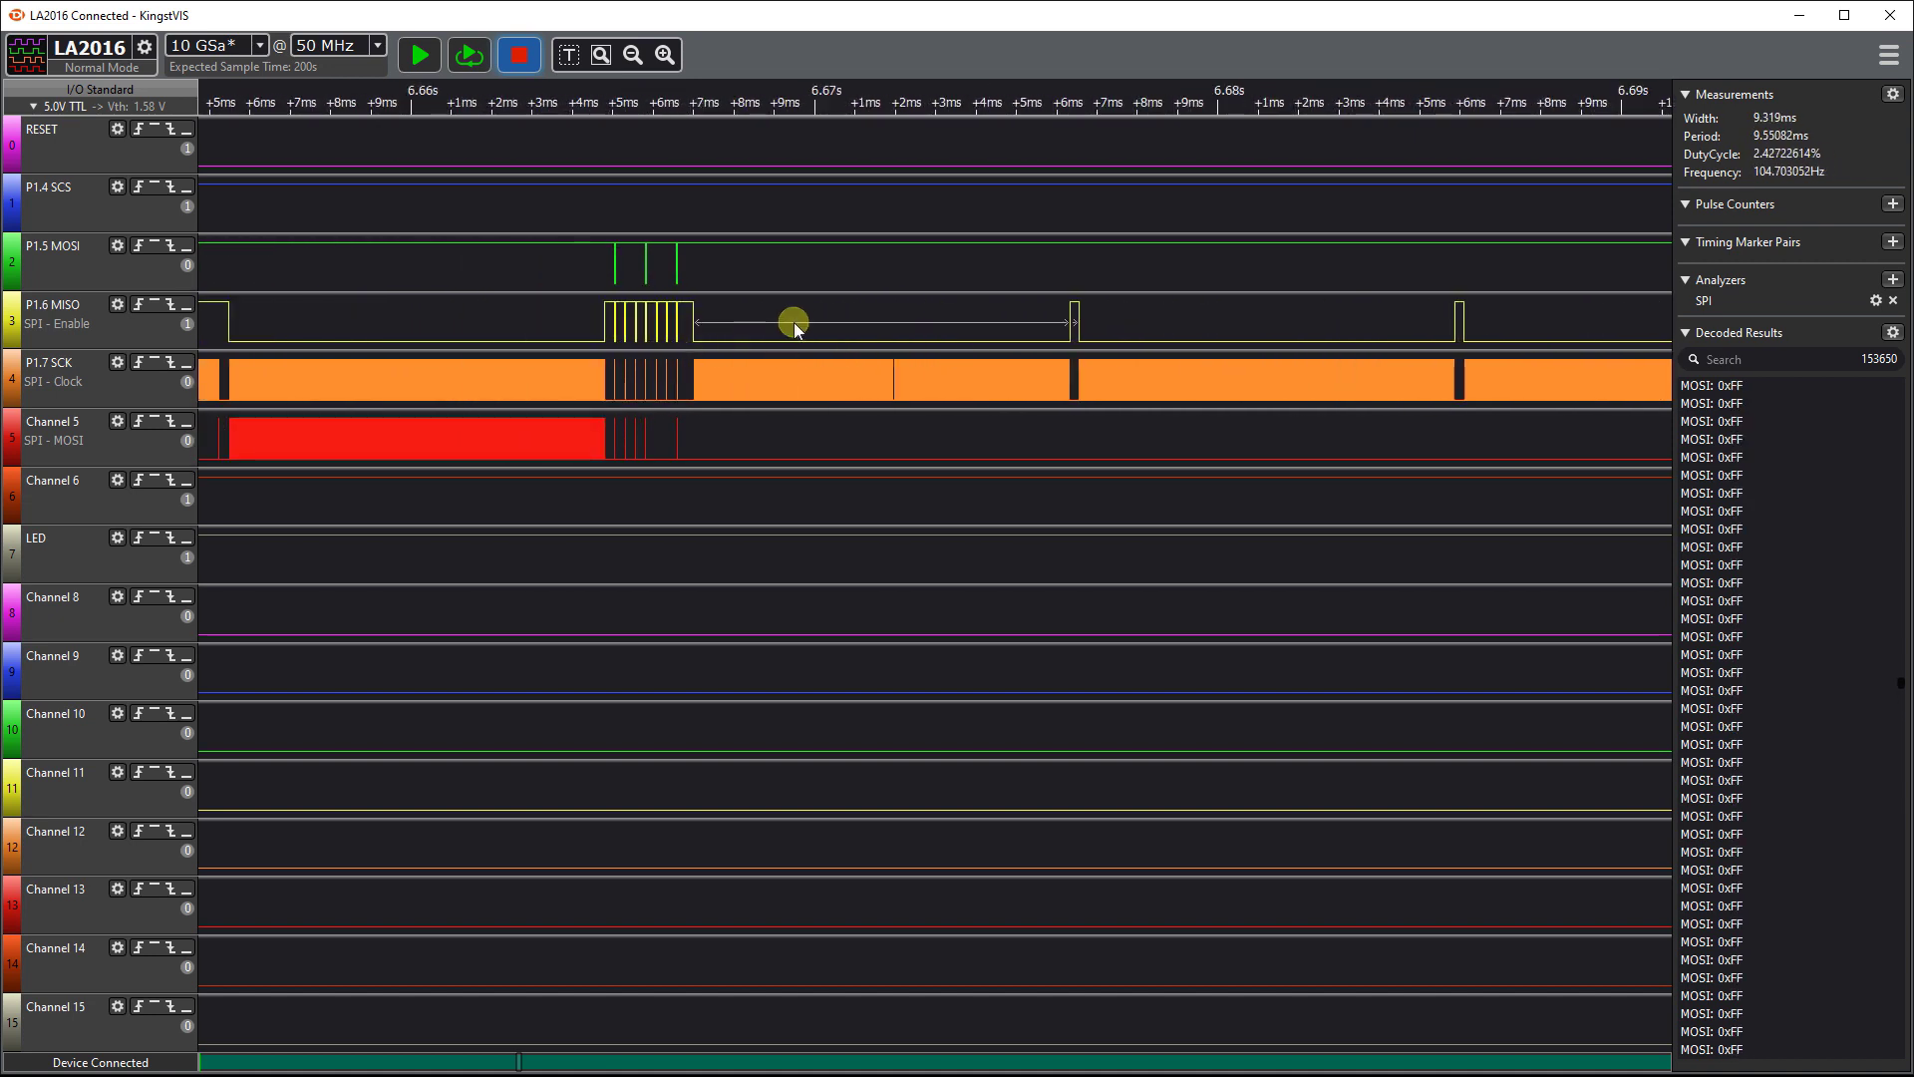
{"action": "scroll", "coordinate": [658, 349], "scroll_direction": "down", "scroll_amount": 1}
{"action": "scroll", "coordinate": [637, 355], "scroll_direction": "down", "scroll_amount": 5}
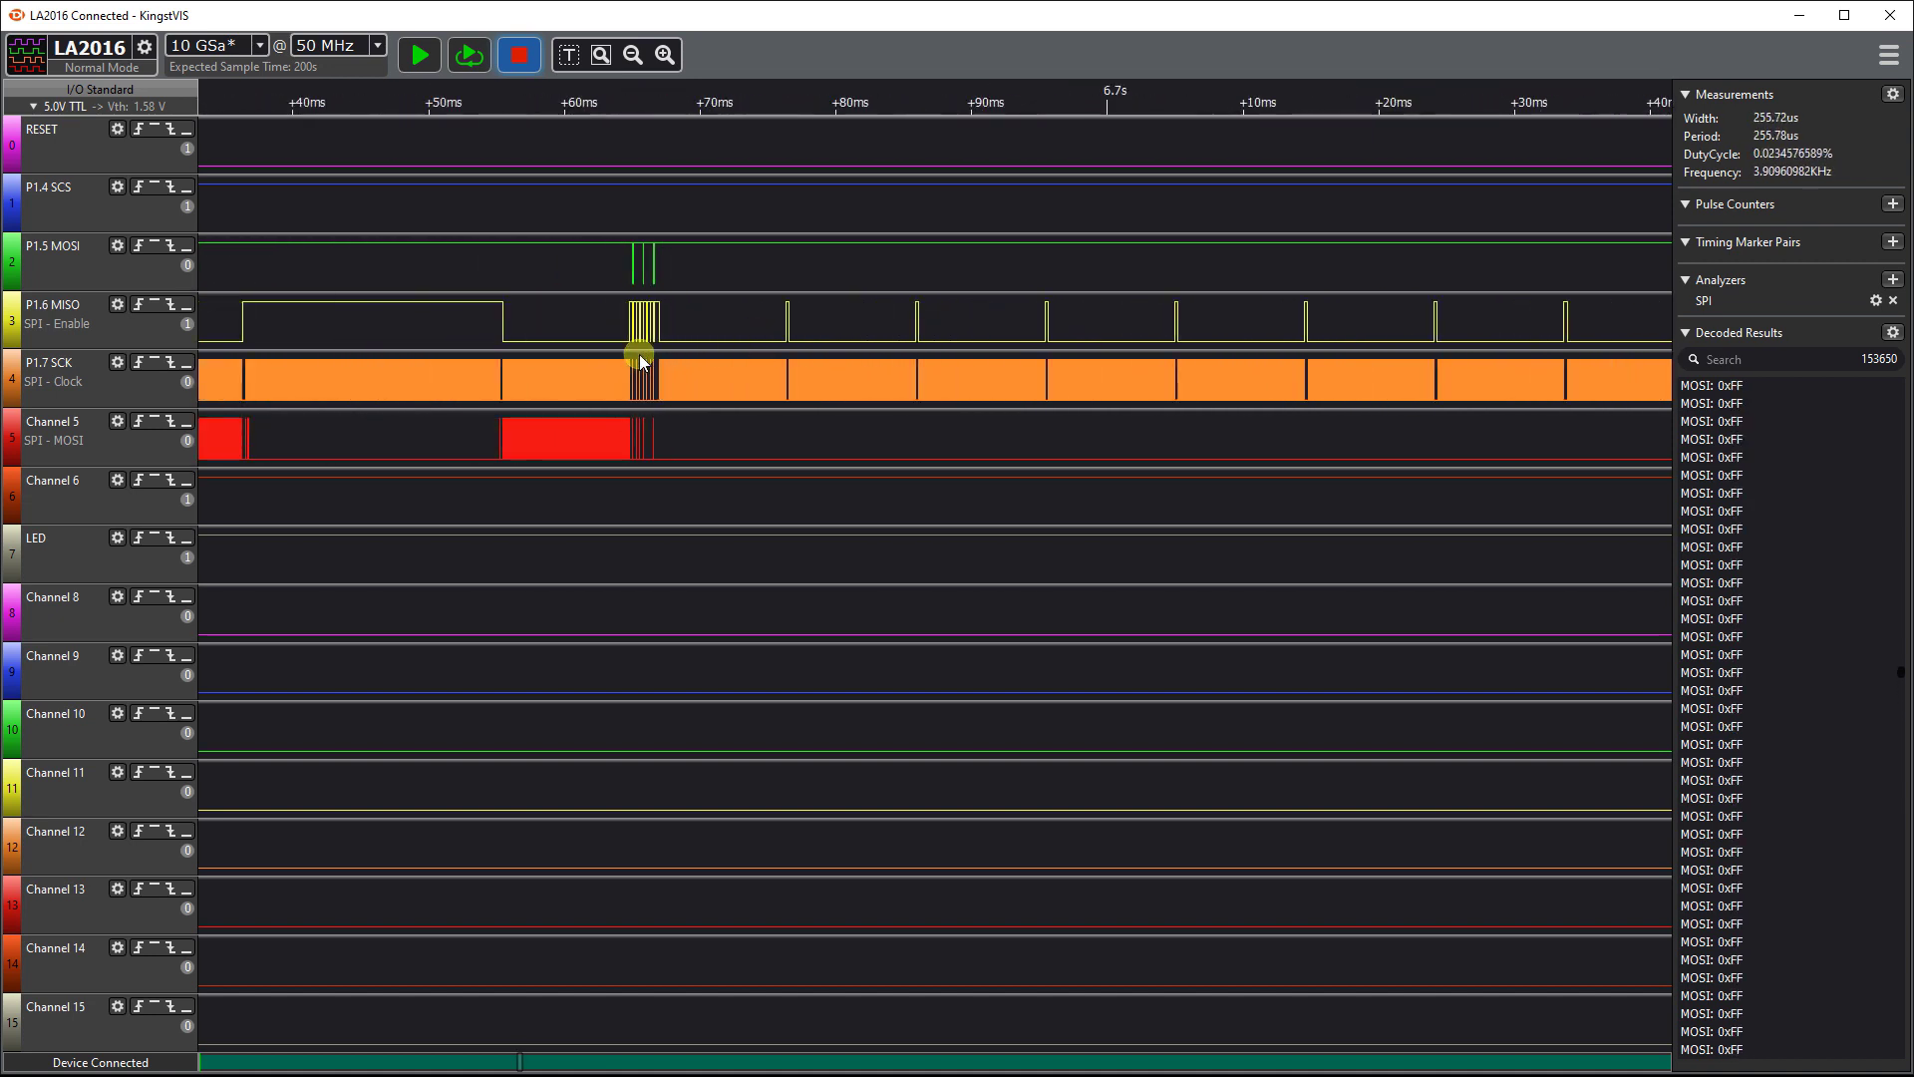
Step: Line up the last data block and final command bytes near 6.76 s
{"action": "left_click_drag", "start_coordinate": [512, 363], "coordinate": [736, 357]}
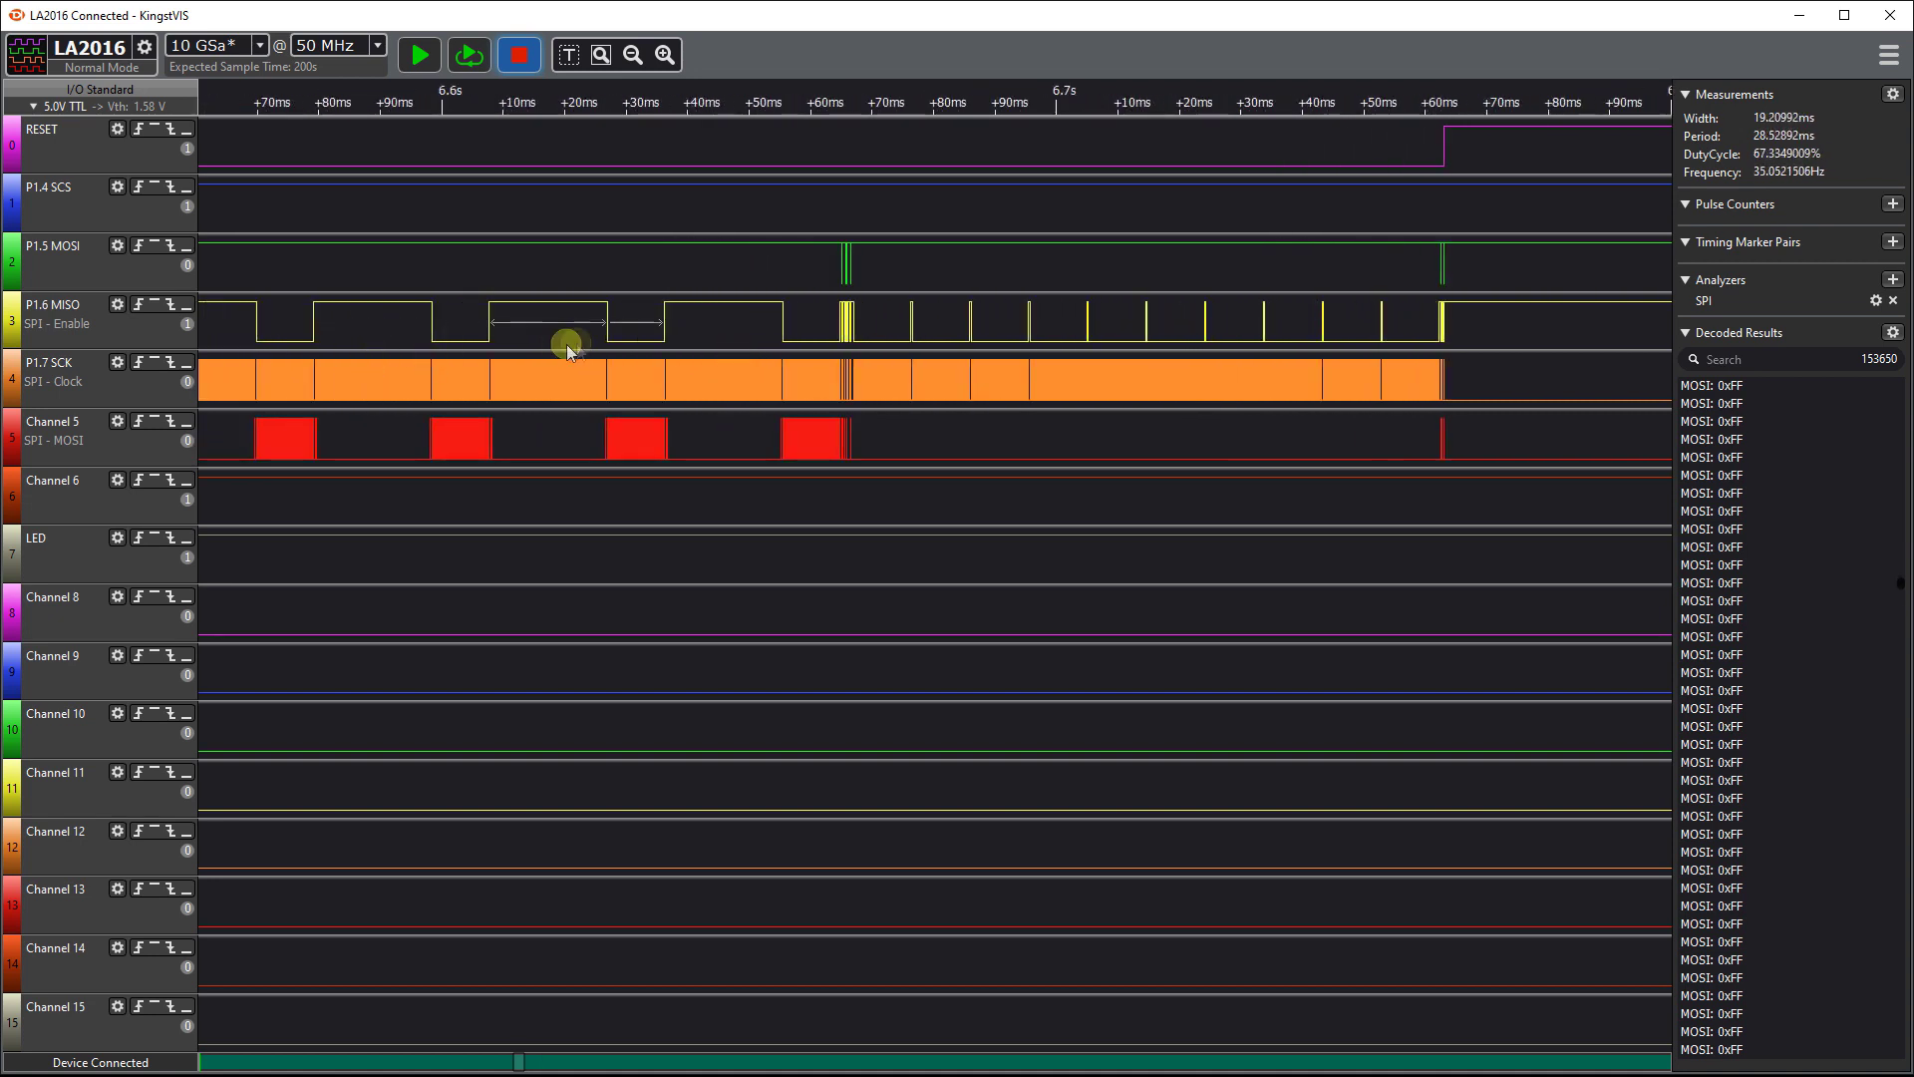
{"action": "scroll", "coordinate": [538, 355], "scroll_direction": "down", "scroll_amount": 2}
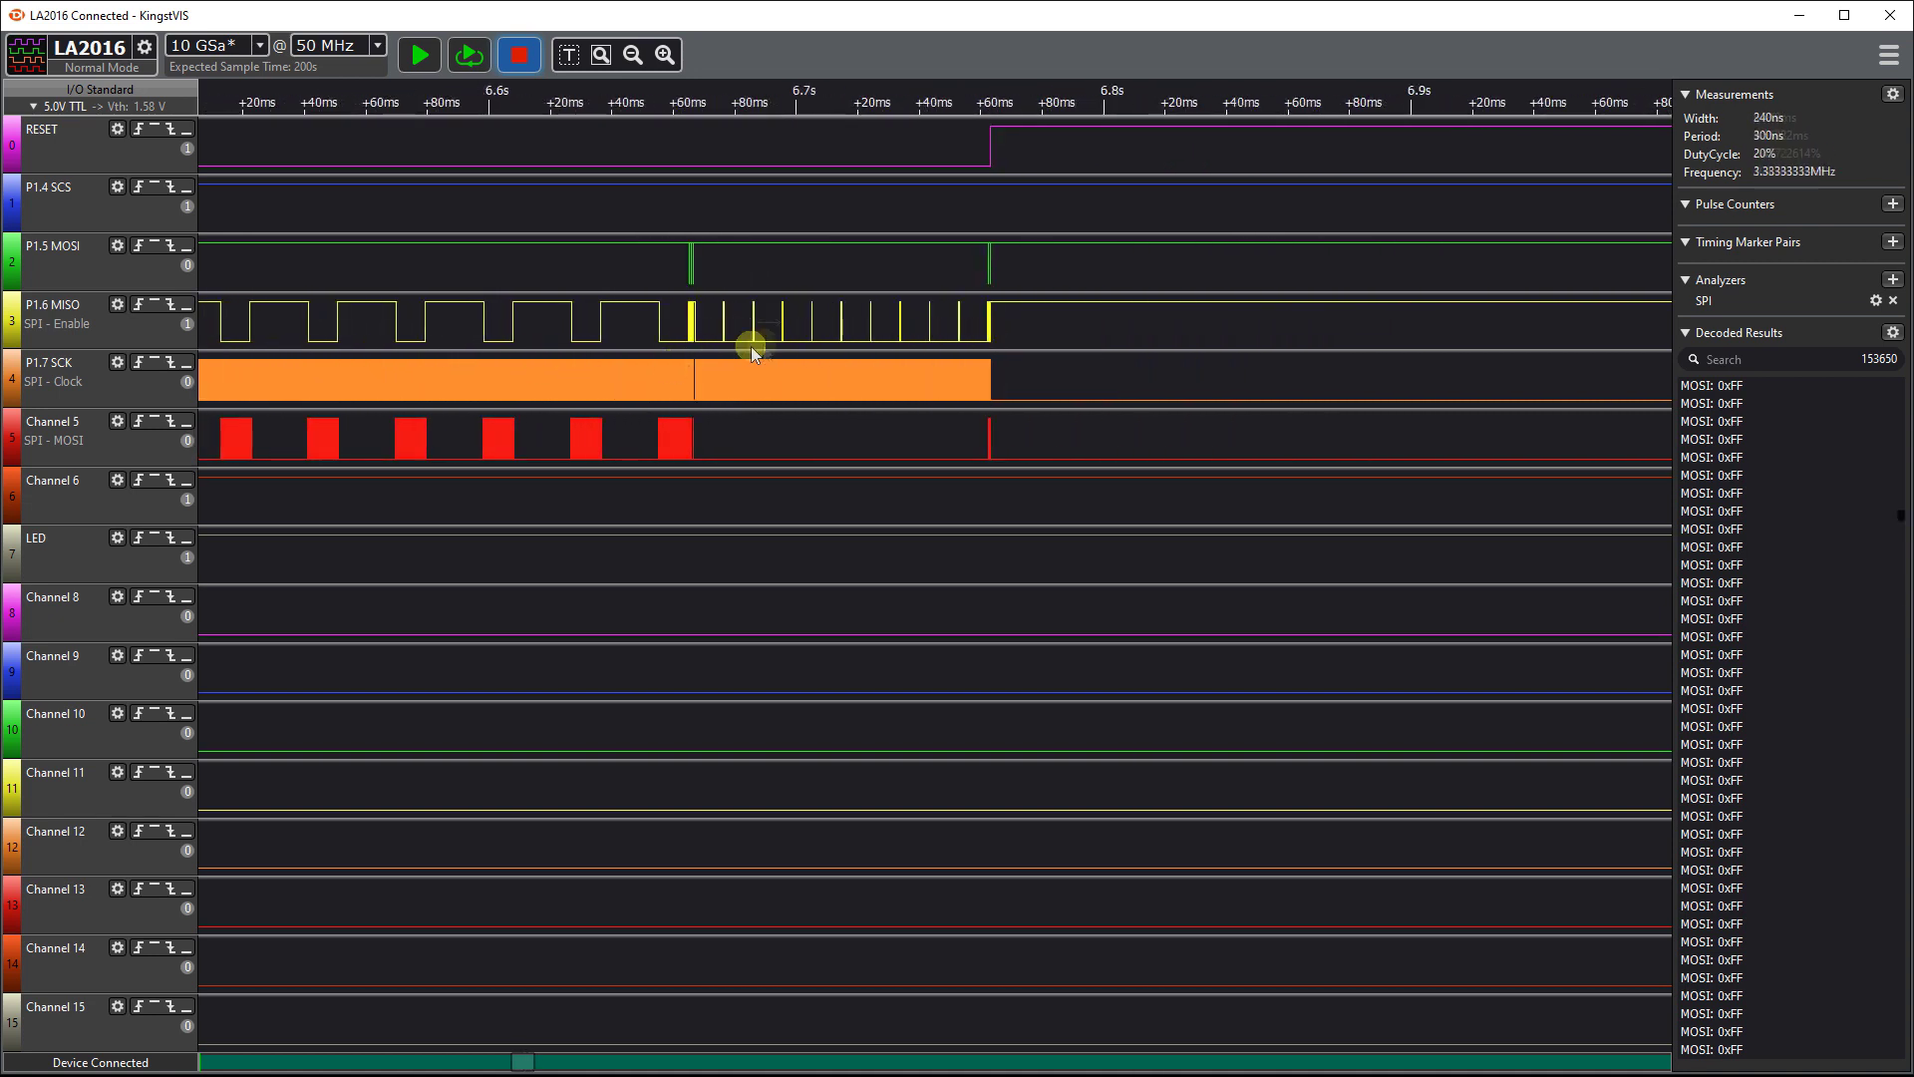
{"action": "scroll", "coordinate": [763, 344], "scroll_direction": "up", "scroll_amount": 4}
{"action": "left_click_drag", "start_coordinate": [835, 341], "coordinate": [654, 359]}
{"action": "scroll", "coordinate": [535, 370], "scroll_direction": "down", "scroll_amount": 1}
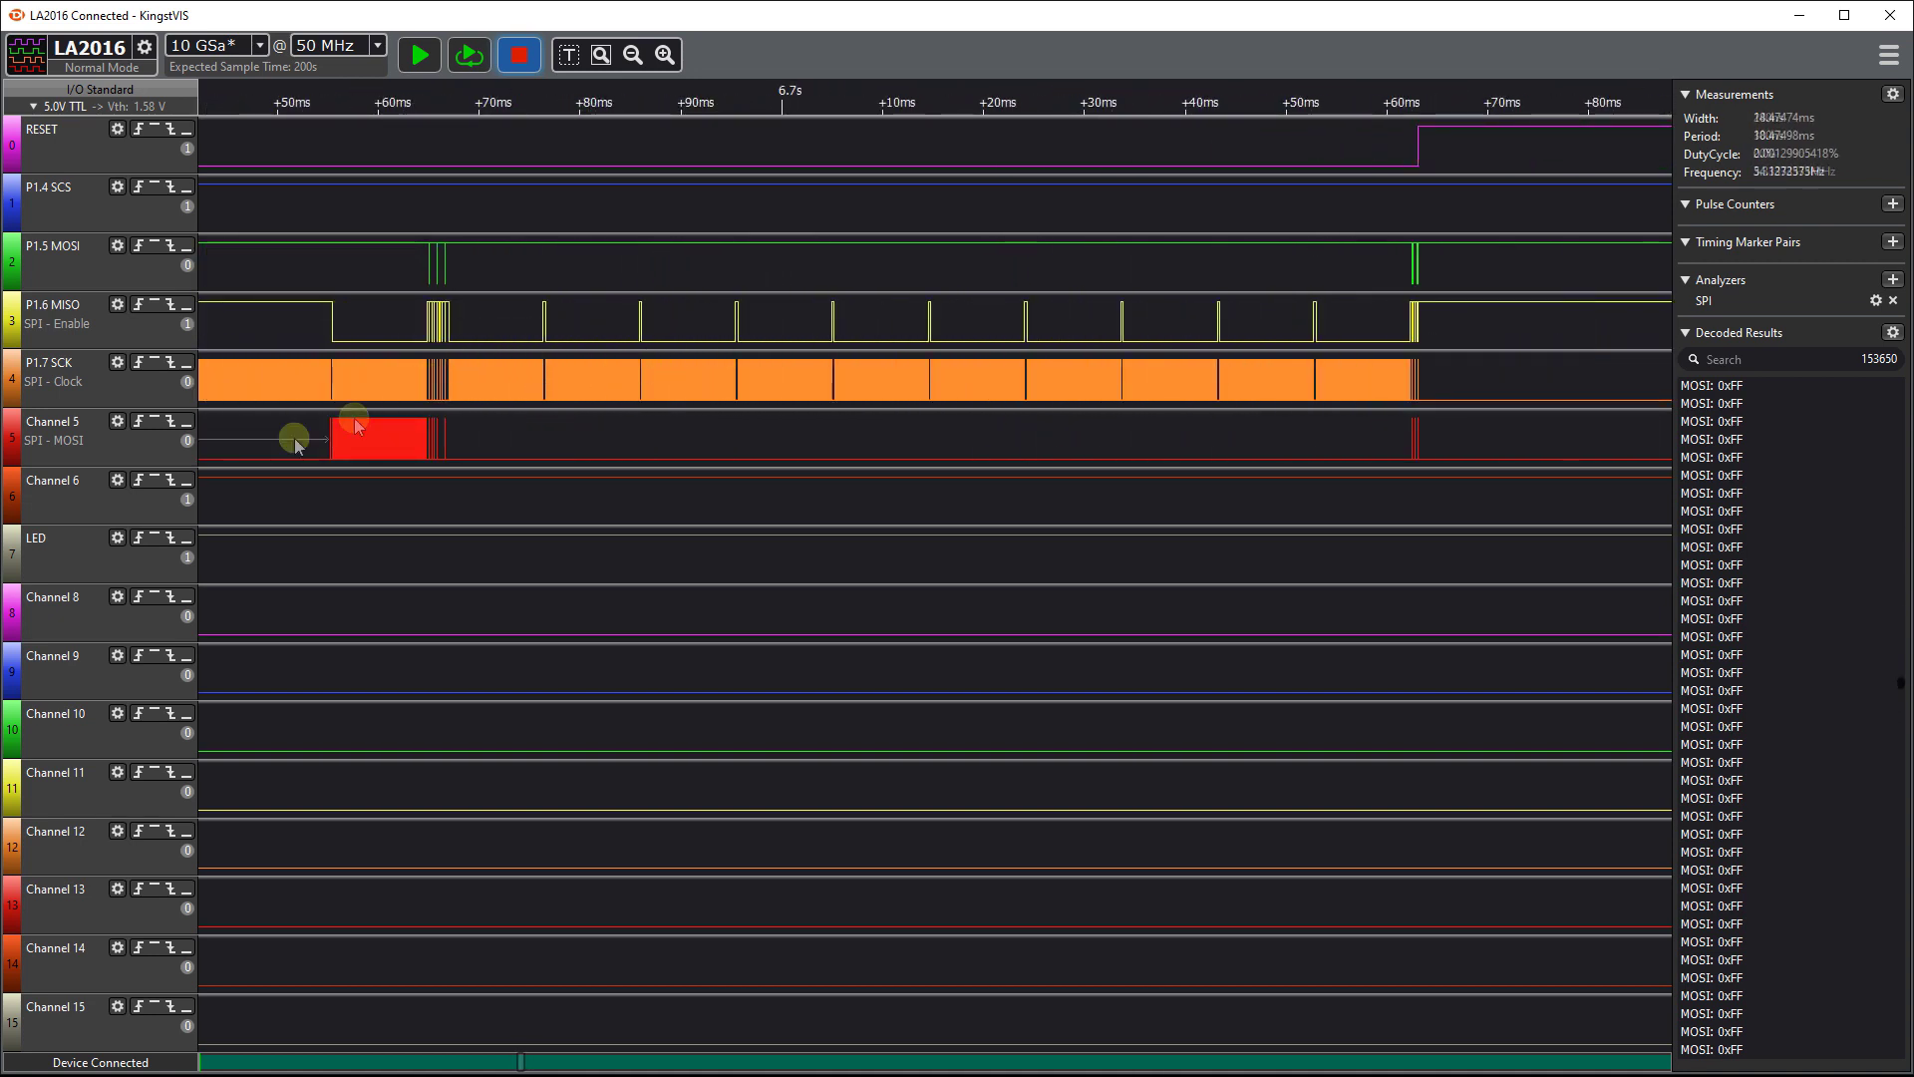
{"action": "left_click_drag", "start_coordinate": [290, 431], "coordinate": [583, 395]}
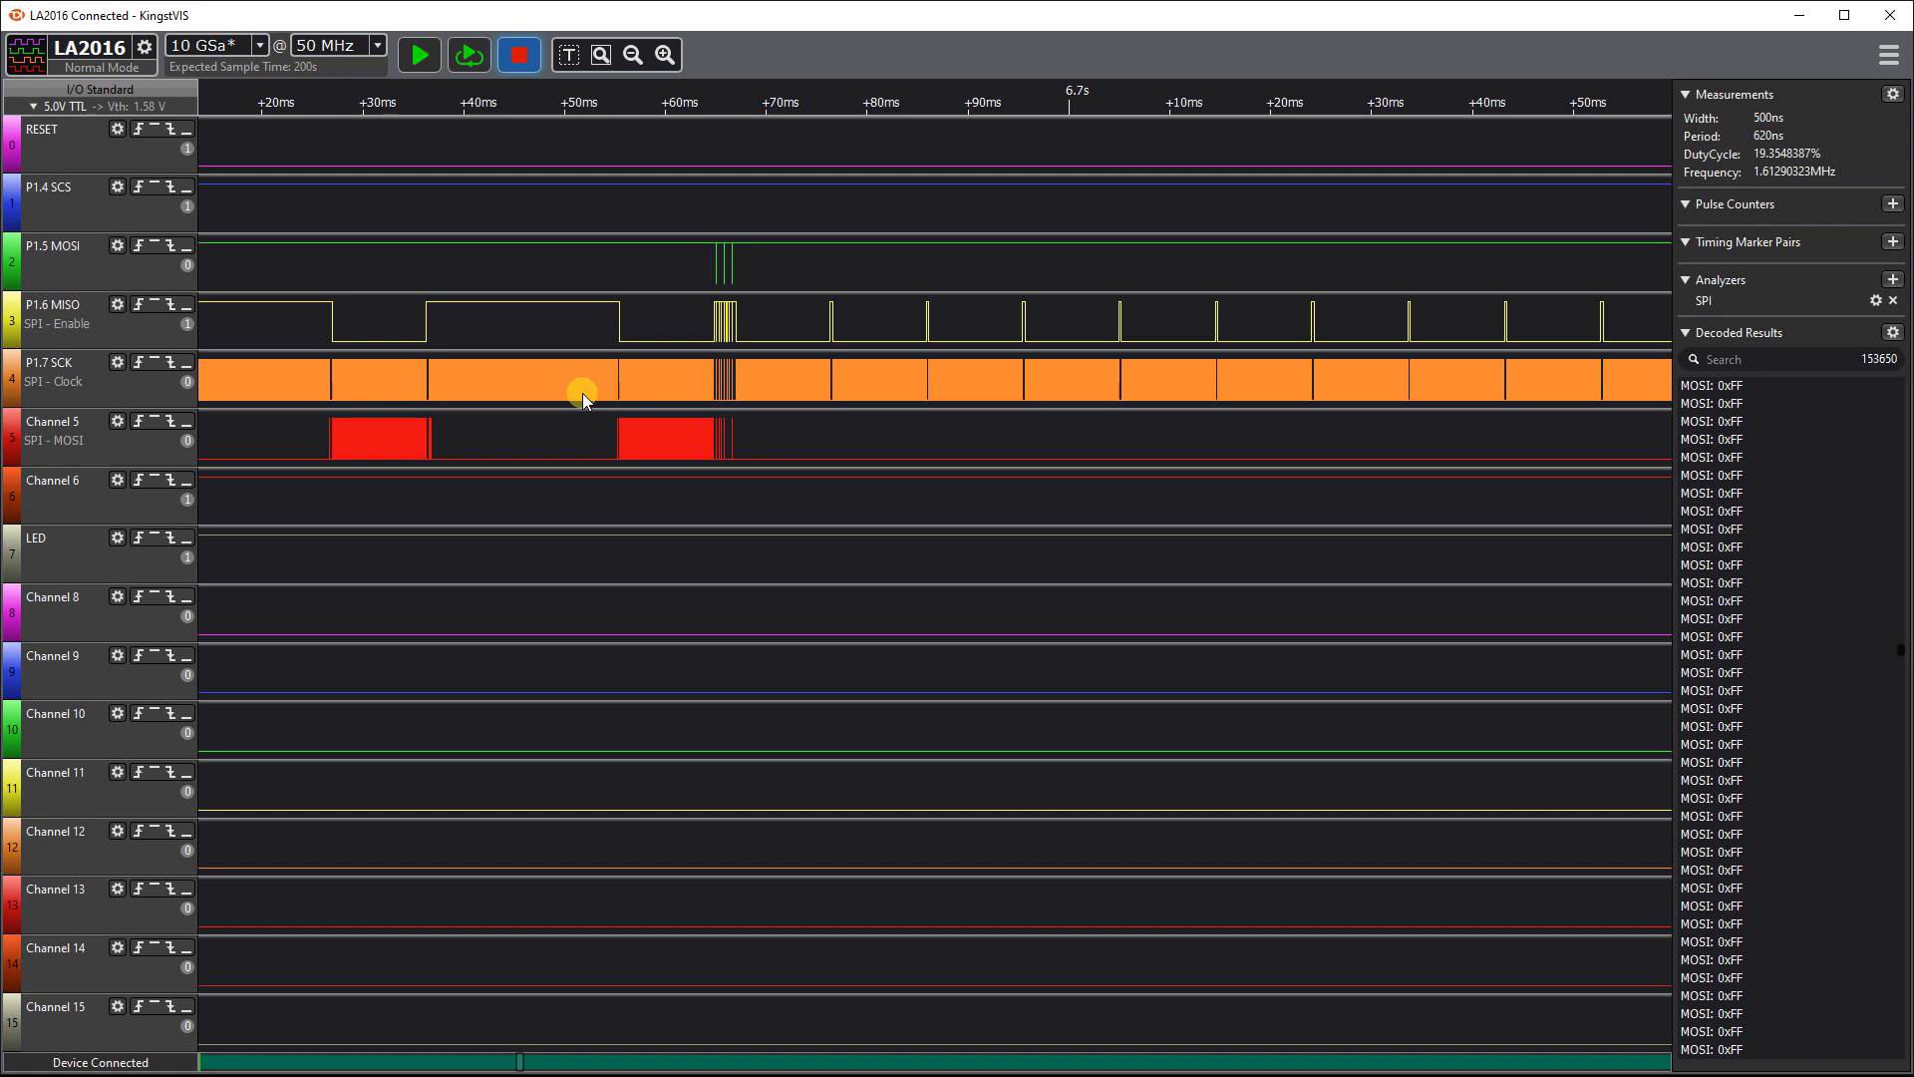
{"action": "scroll", "coordinate": [499, 394], "scroll_direction": "down", "scroll_amount": 3}
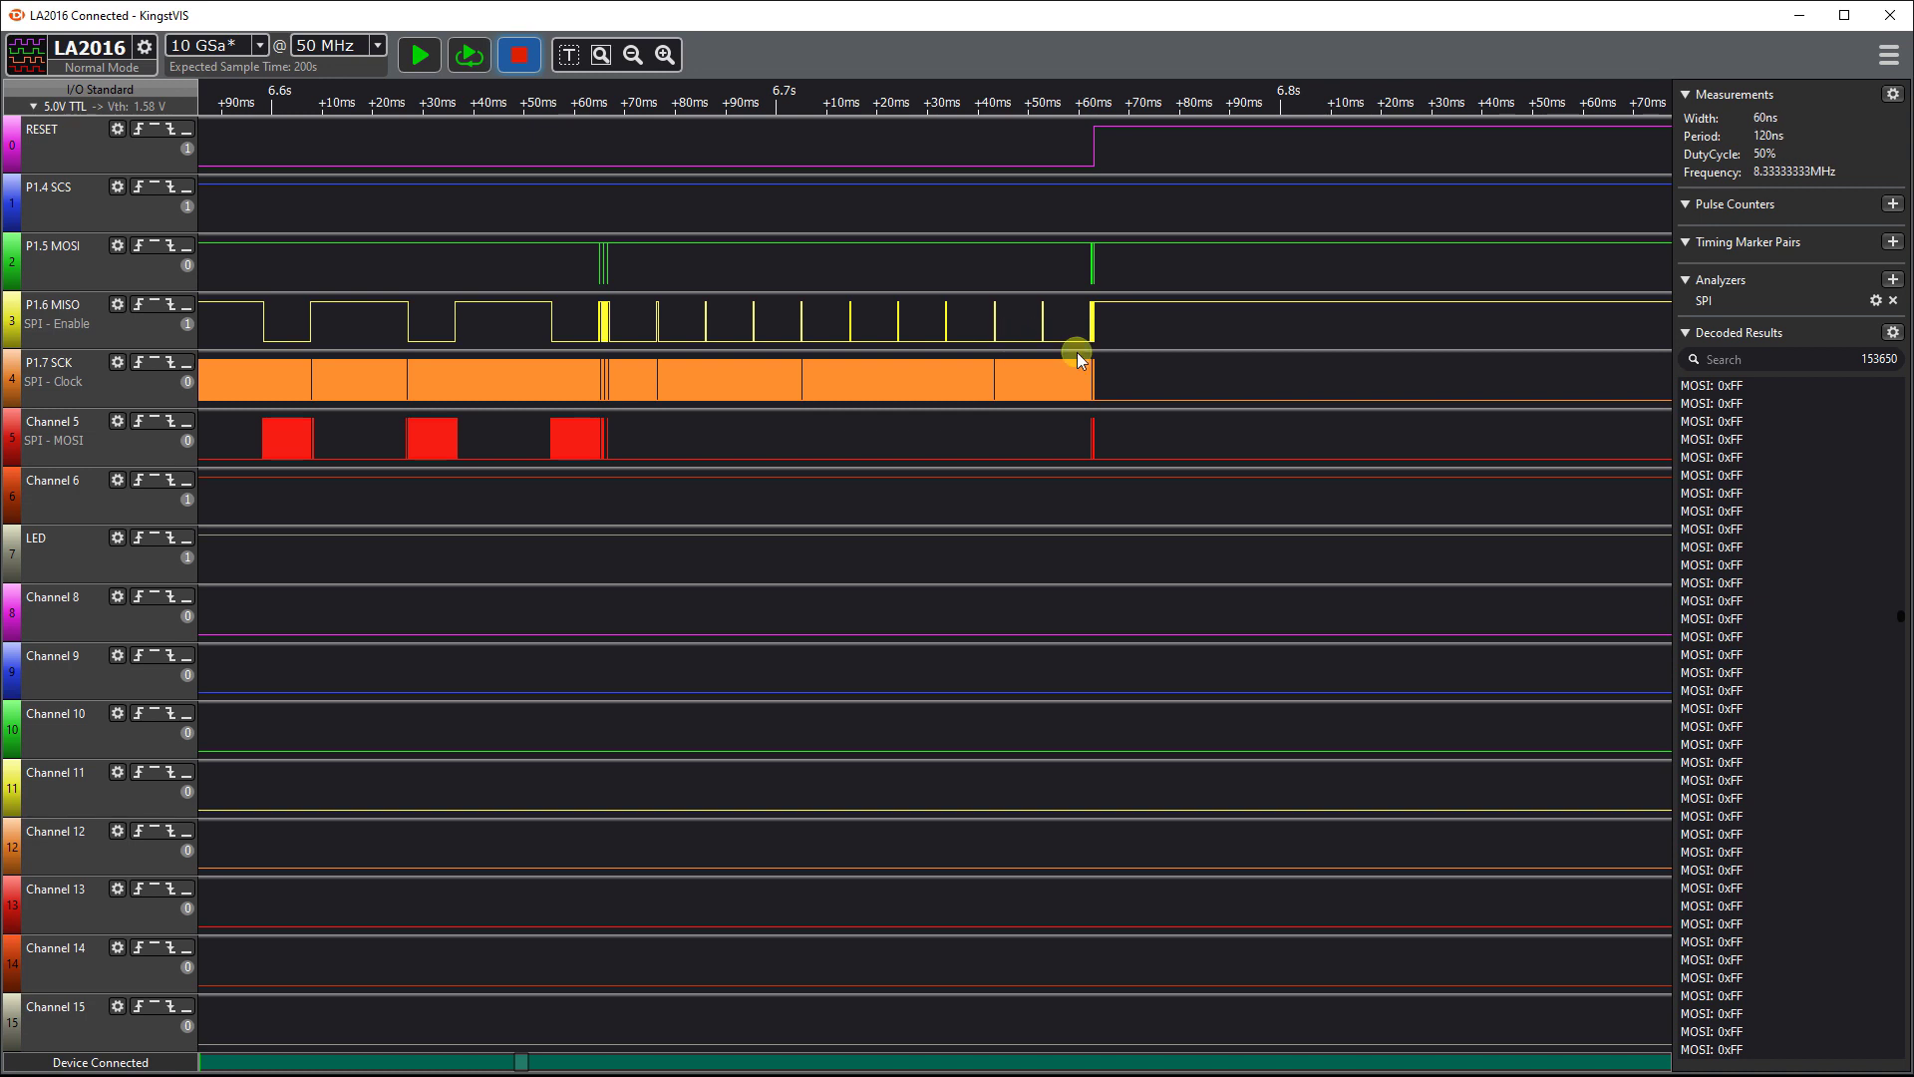
{"action": "scroll", "coordinate": [1097, 343], "scroll_direction": "up", "scroll_amount": 6}
Step: Zoom in to byte level at the end of the transfer
{"action": "scroll", "coordinate": [1035, 368], "scroll_direction": "up", "scroll_amount": 8}
{"action": "scroll", "coordinate": [1102, 311], "scroll_direction": "up", "scroll_amount": 10}
{"action": "scroll", "coordinate": [979, 449], "scroll_direction": "up", "scroll_amount": 2}
{"action": "scroll", "coordinate": [978, 440], "scroll_direction": "down", "scroll_amount": 2}
{"action": "scroll", "coordinate": [978, 439], "scroll_direction": "up", "scroll_amount": 1}
Step: Zoom out to the full 0–30 s capture, showing about 23.91 s of steady level after 6.8 s
{"action": "scroll", "coordinate": [913, 434], "scroll_direction": "down", "scroll_amount": 5}
{"action": "scroll", "coordinate": [501, 375], "scroll_direction": "down", "scroll_amount": 6}
{"action": "scroll", "coordinate": [500, 374], "scroll_direction": "down", "scroll_amount": 2}
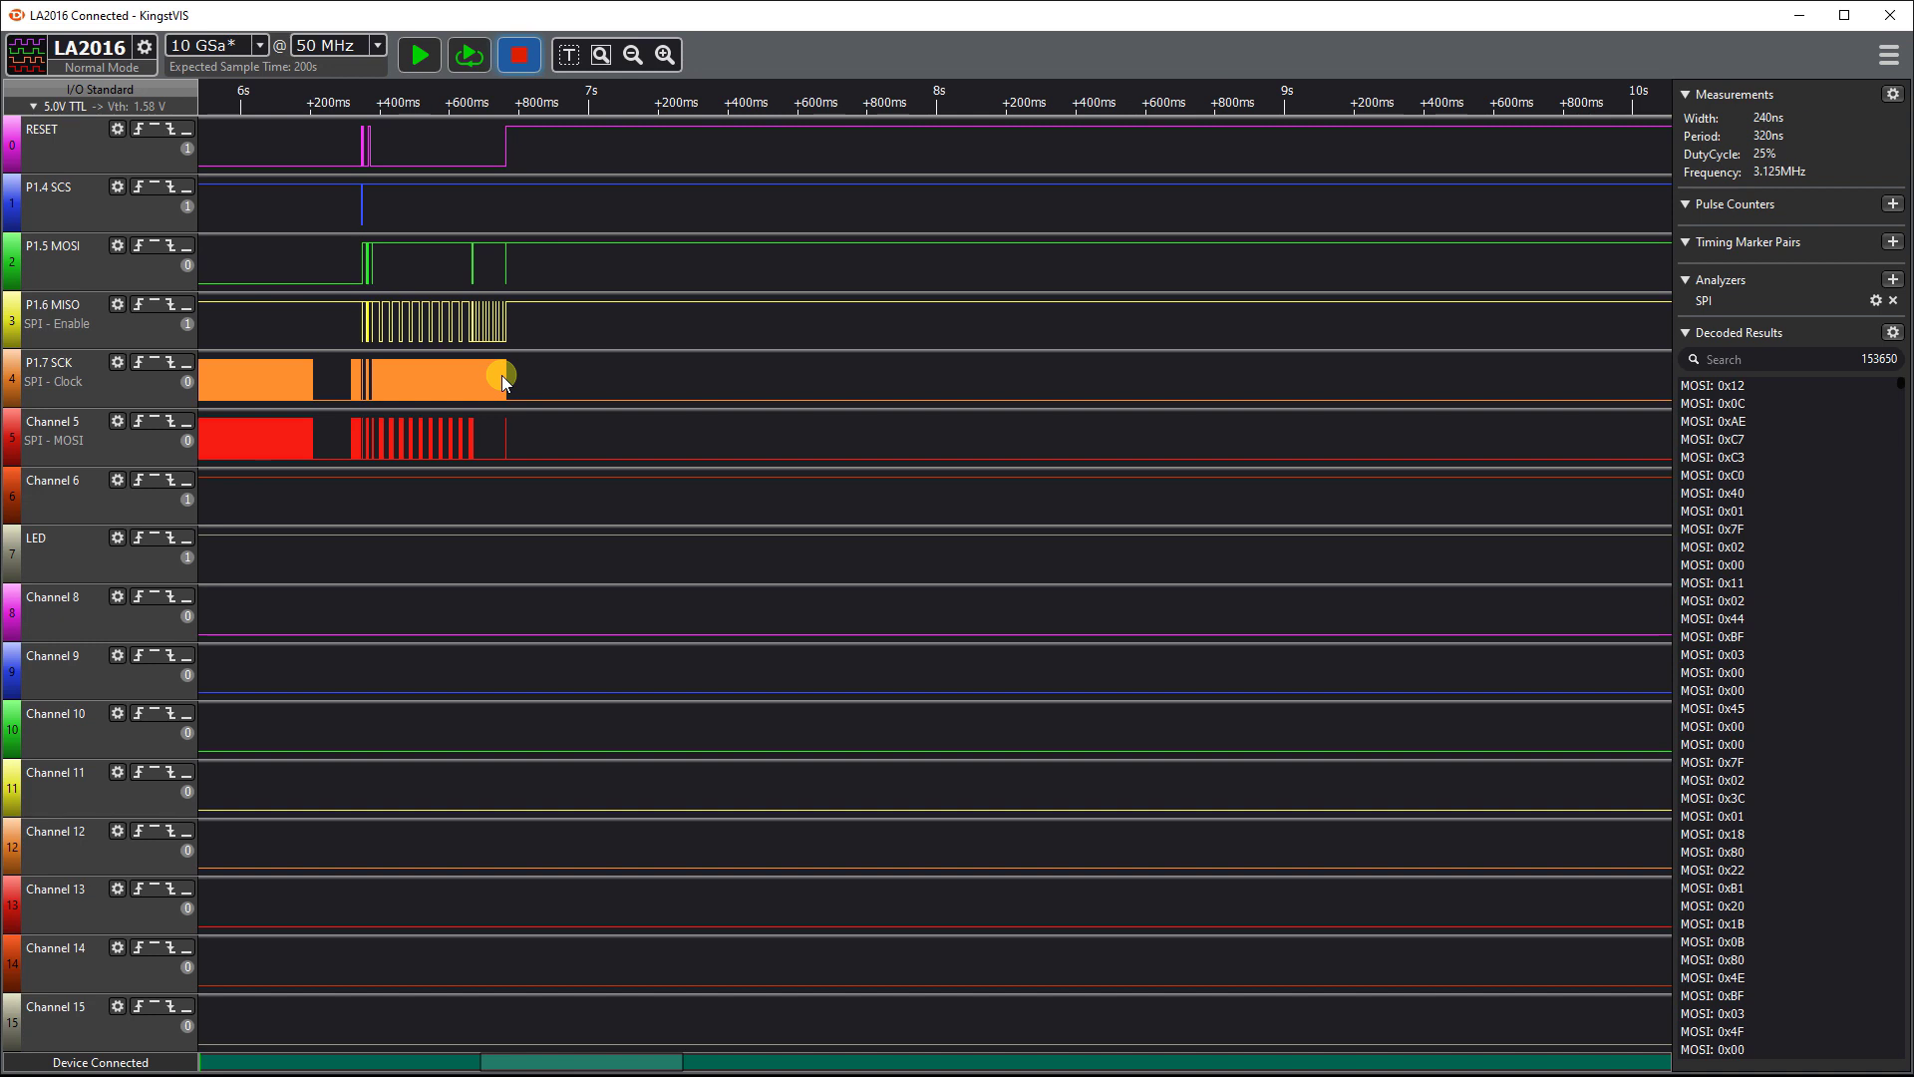
{"action": "scroll", "coordinate": [485, 317], "scroll_direction": "down", "scroll_amount": 2}
{"action": "scroll", "coordinate": [484, 317], "scroll_direction": "down", "scroll_amount": 3}
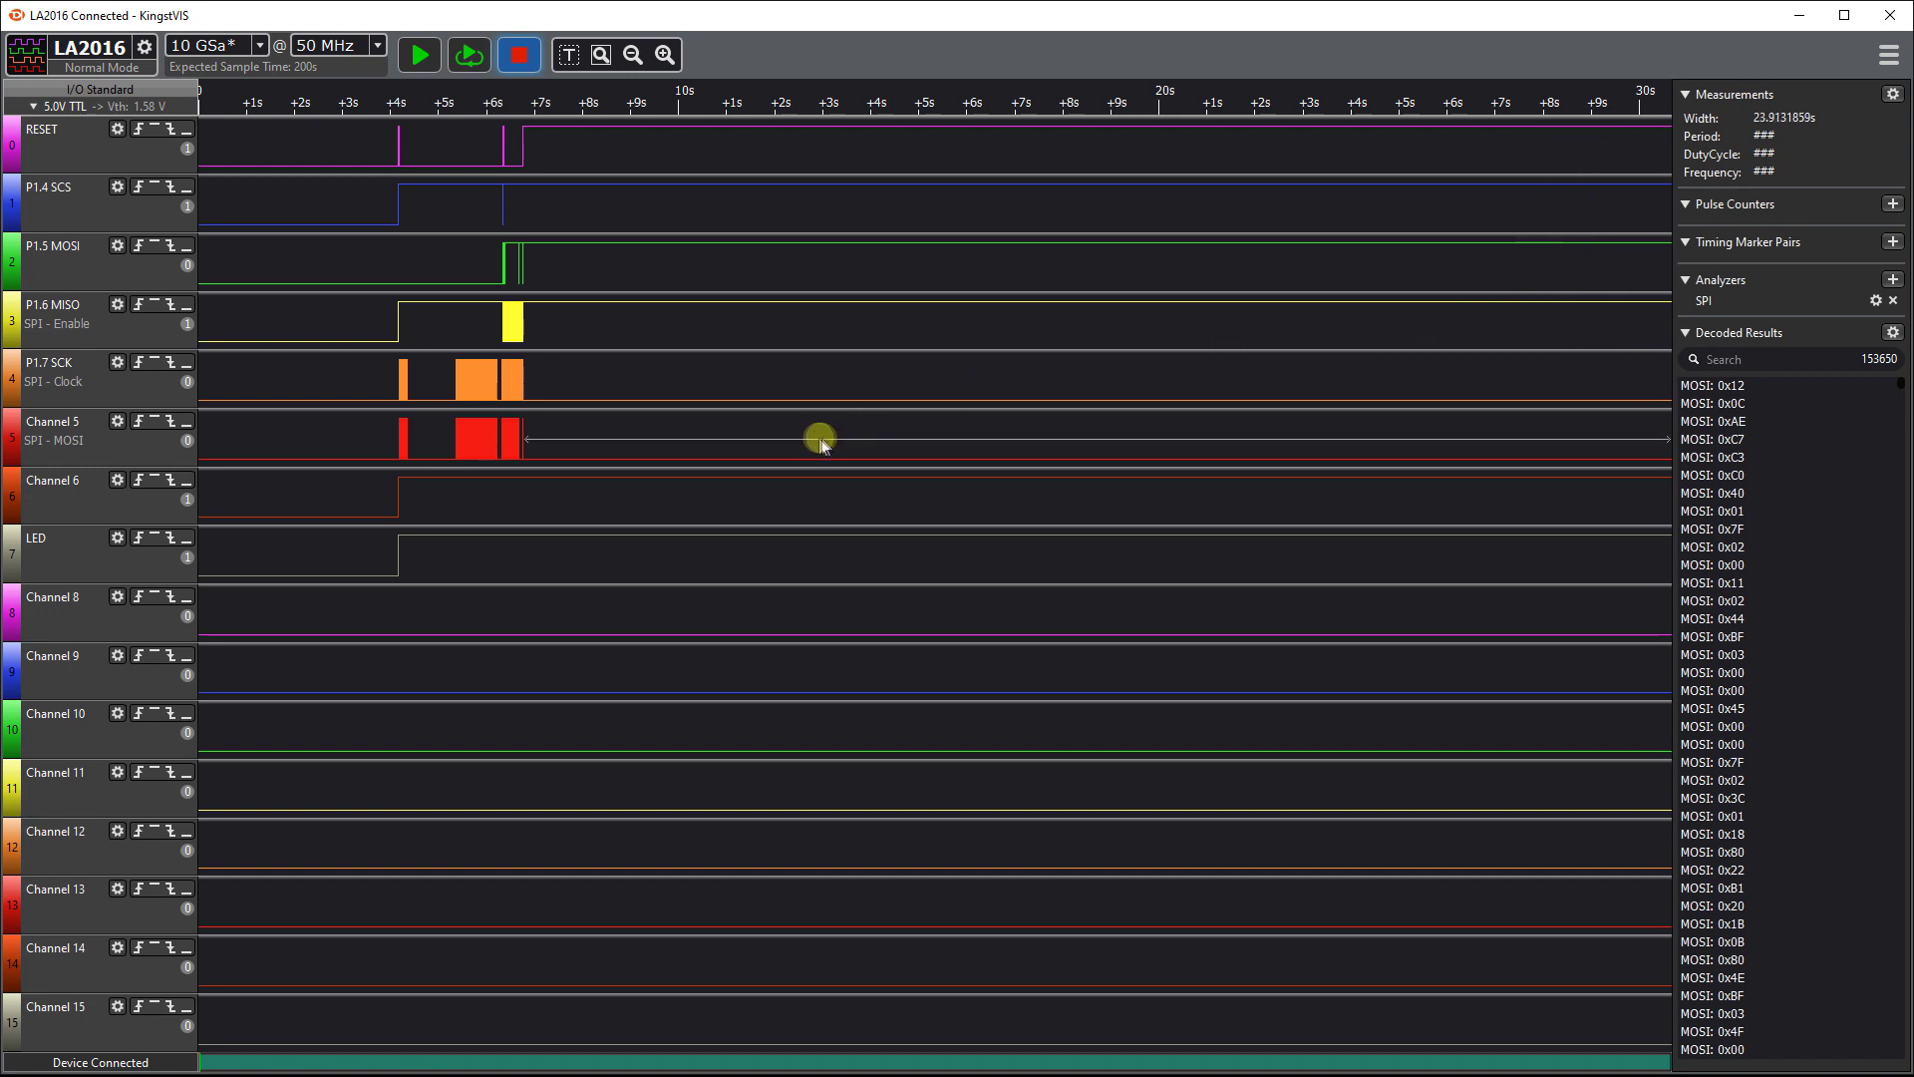
Step: Zoom across the capture to the command bytes at 6.36–6.38 s, showing a 255.9 µs width and ~3.91 kHz SCK
{"action": "scroll", "coordinate": [608, 423], "scroll_direction": "down", "scroll_amount": 2}
{"action": "scroll", "coordinate": [610, 425], "scroll_direction": "up", "scroll_amount": 2}
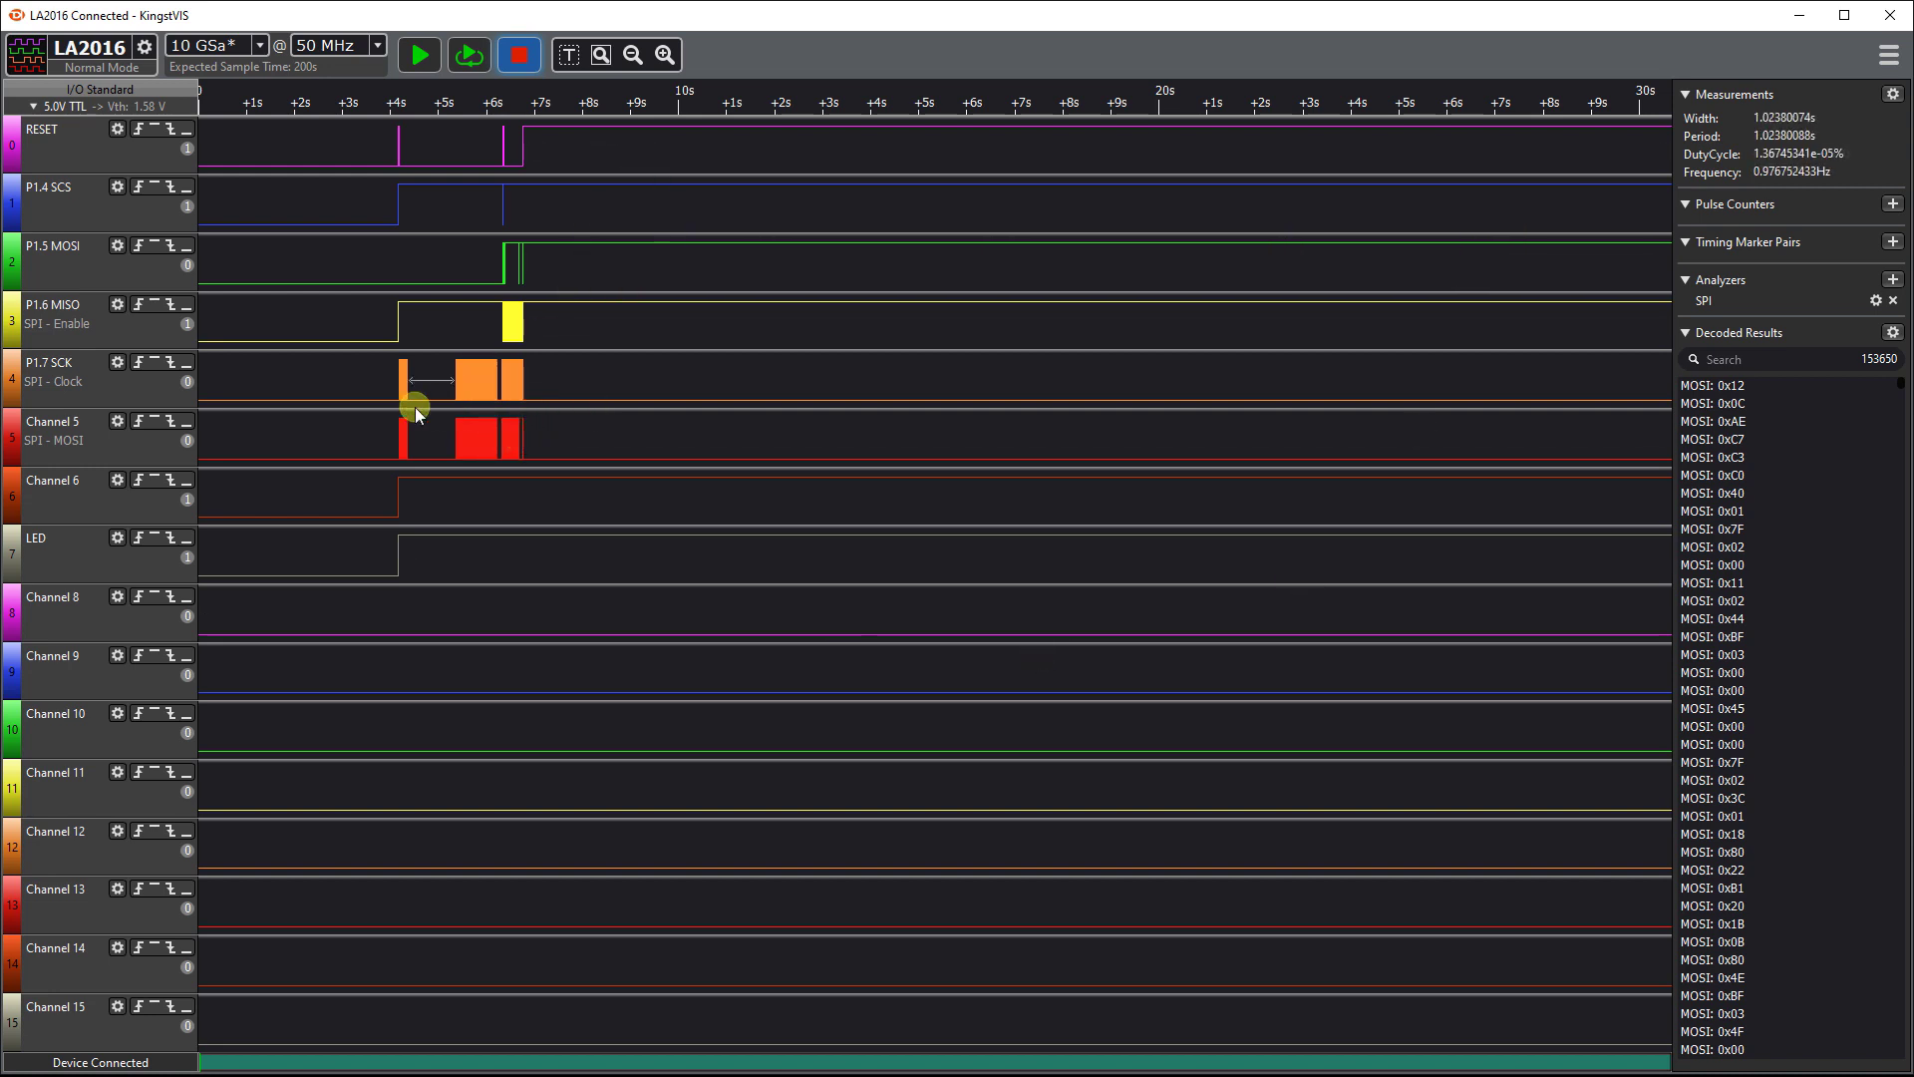
{"action": "scroll", "coordinate": [517, 416], "scroll_direction": "up", "scroll_amount": 10}
{"action": "scroll", "coordinate": [733, 424], "scroll_direction": "up", "scroll_amount": 10}
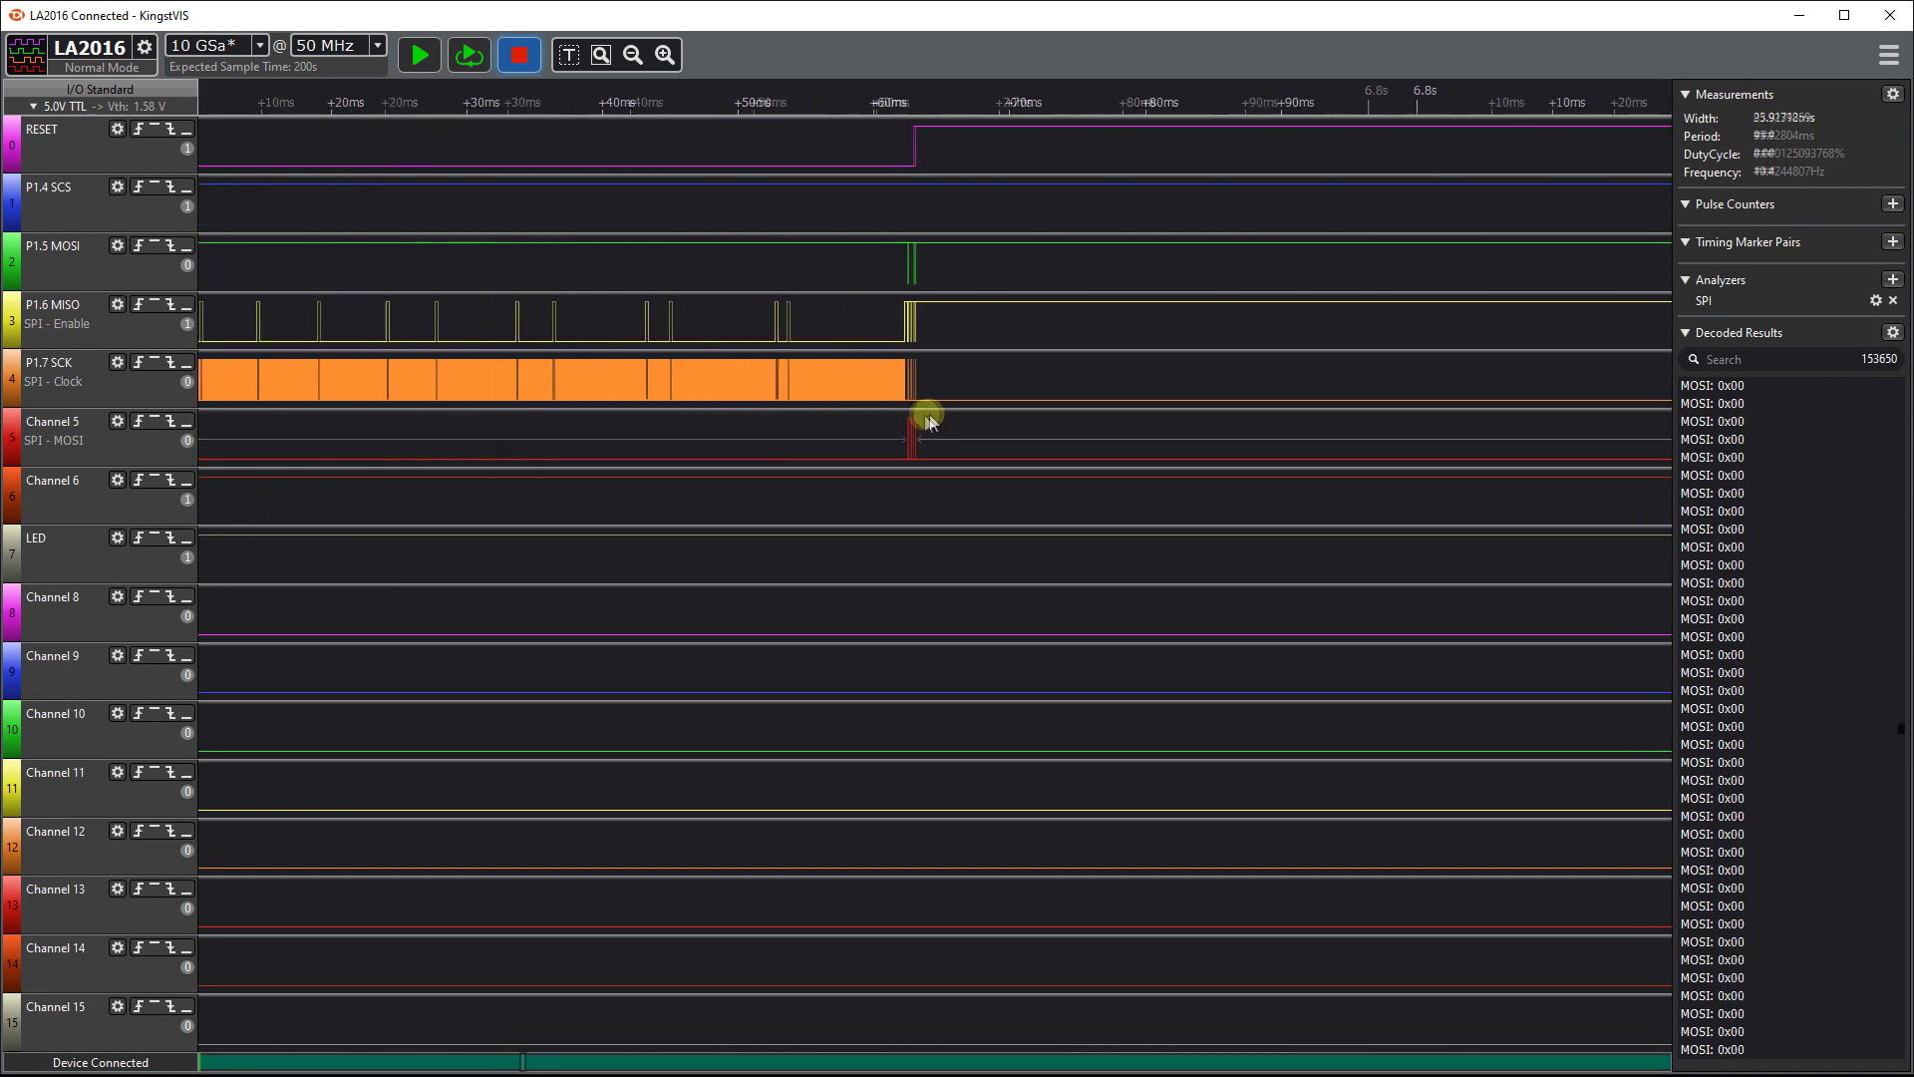
{"action": "scroll", "coordinate": [978, 395], "scroll_direction": "down", "scroll_amount": 10}
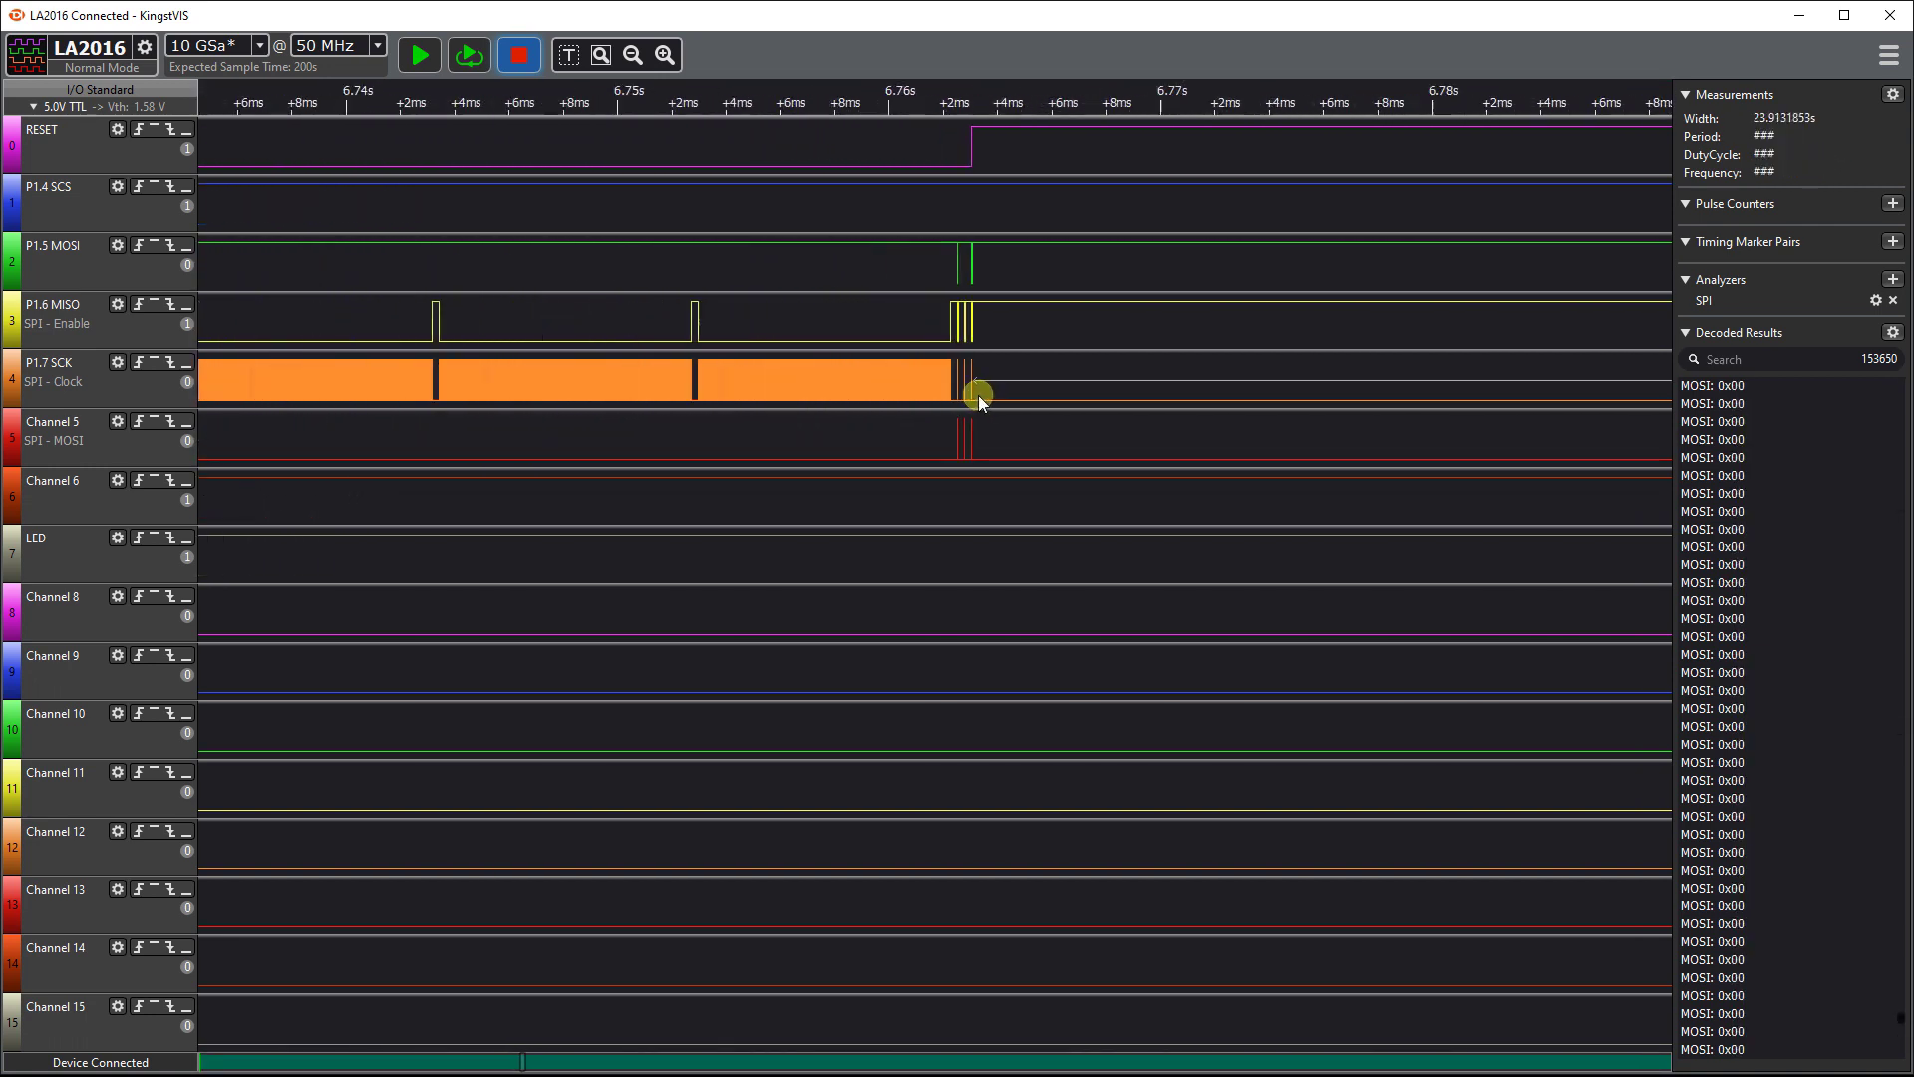
{"action": "scroll", "coordinate": [978, 395], "scroll_direction": "down", "scroll_amount": 5}
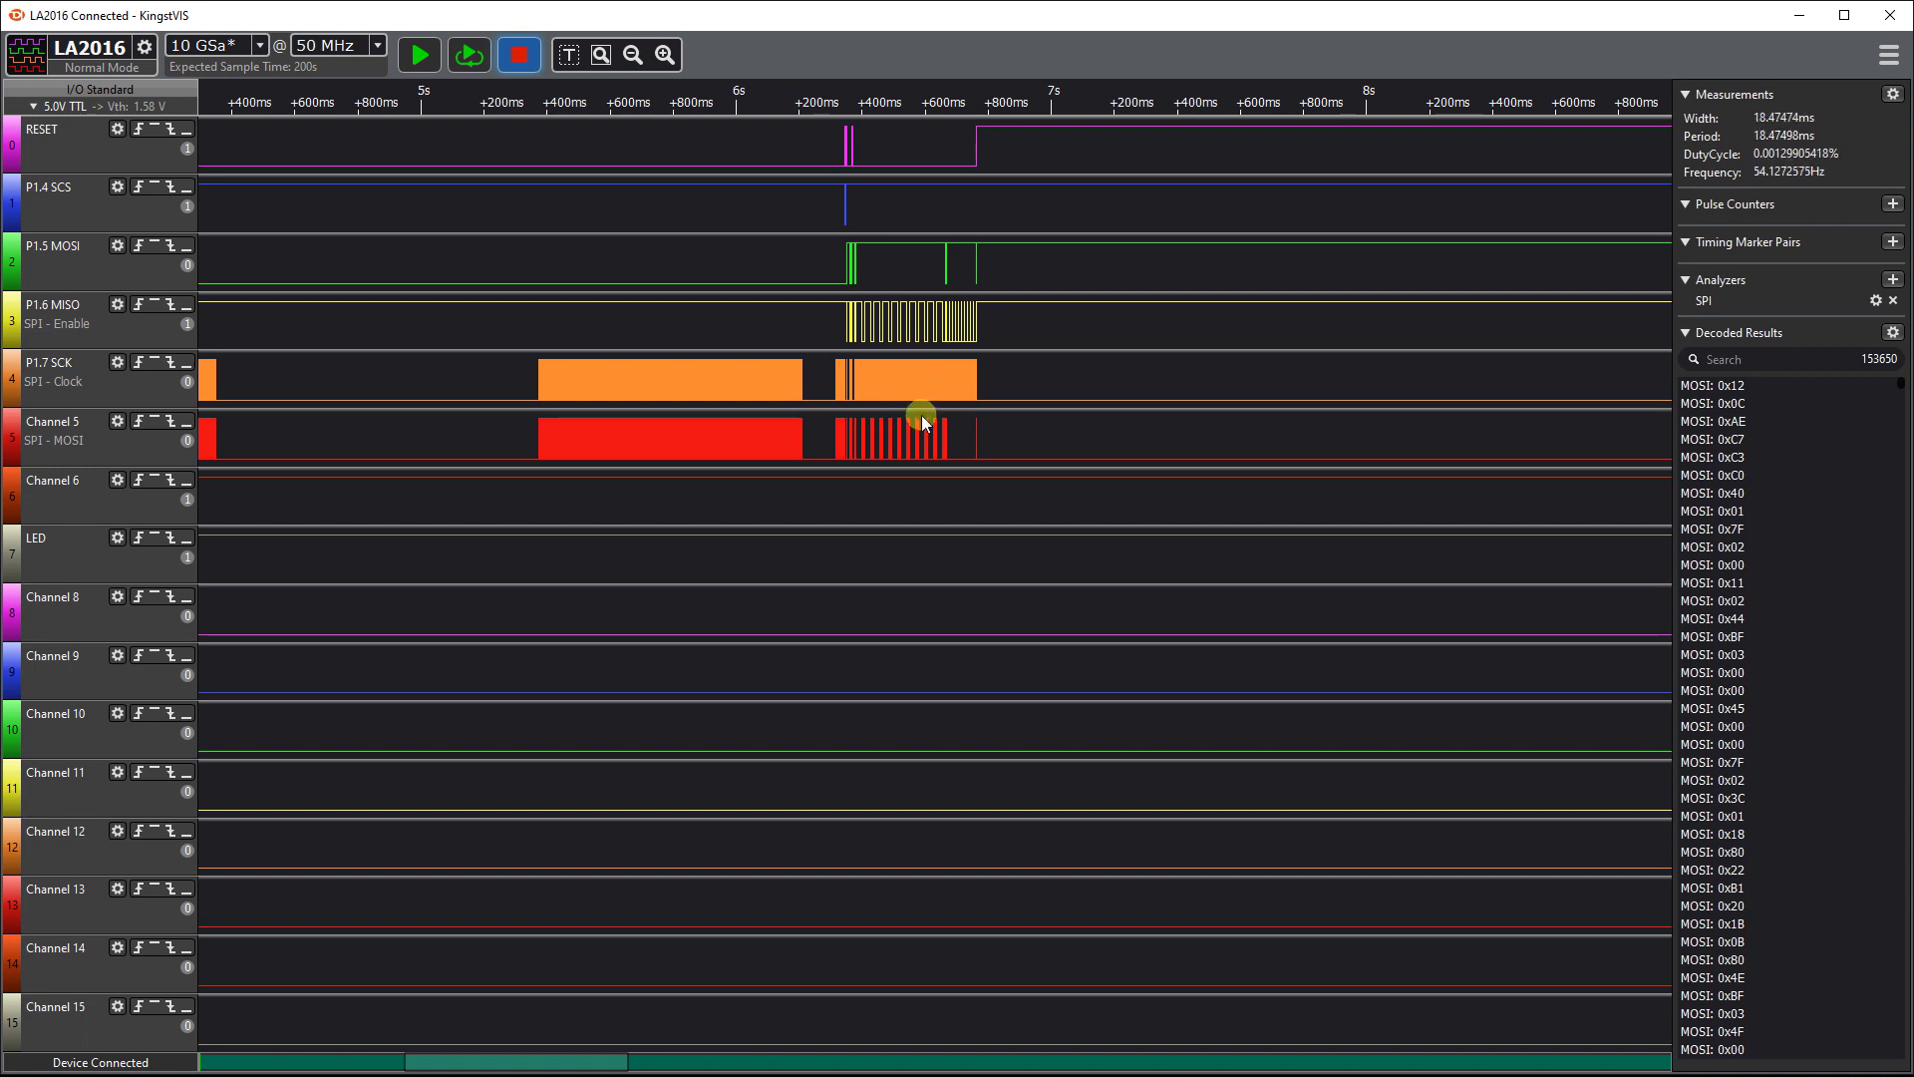
{"action": "scroll", "coordinate": [921, 414], "scroll_direction": "up", "scroll_amount": 6}
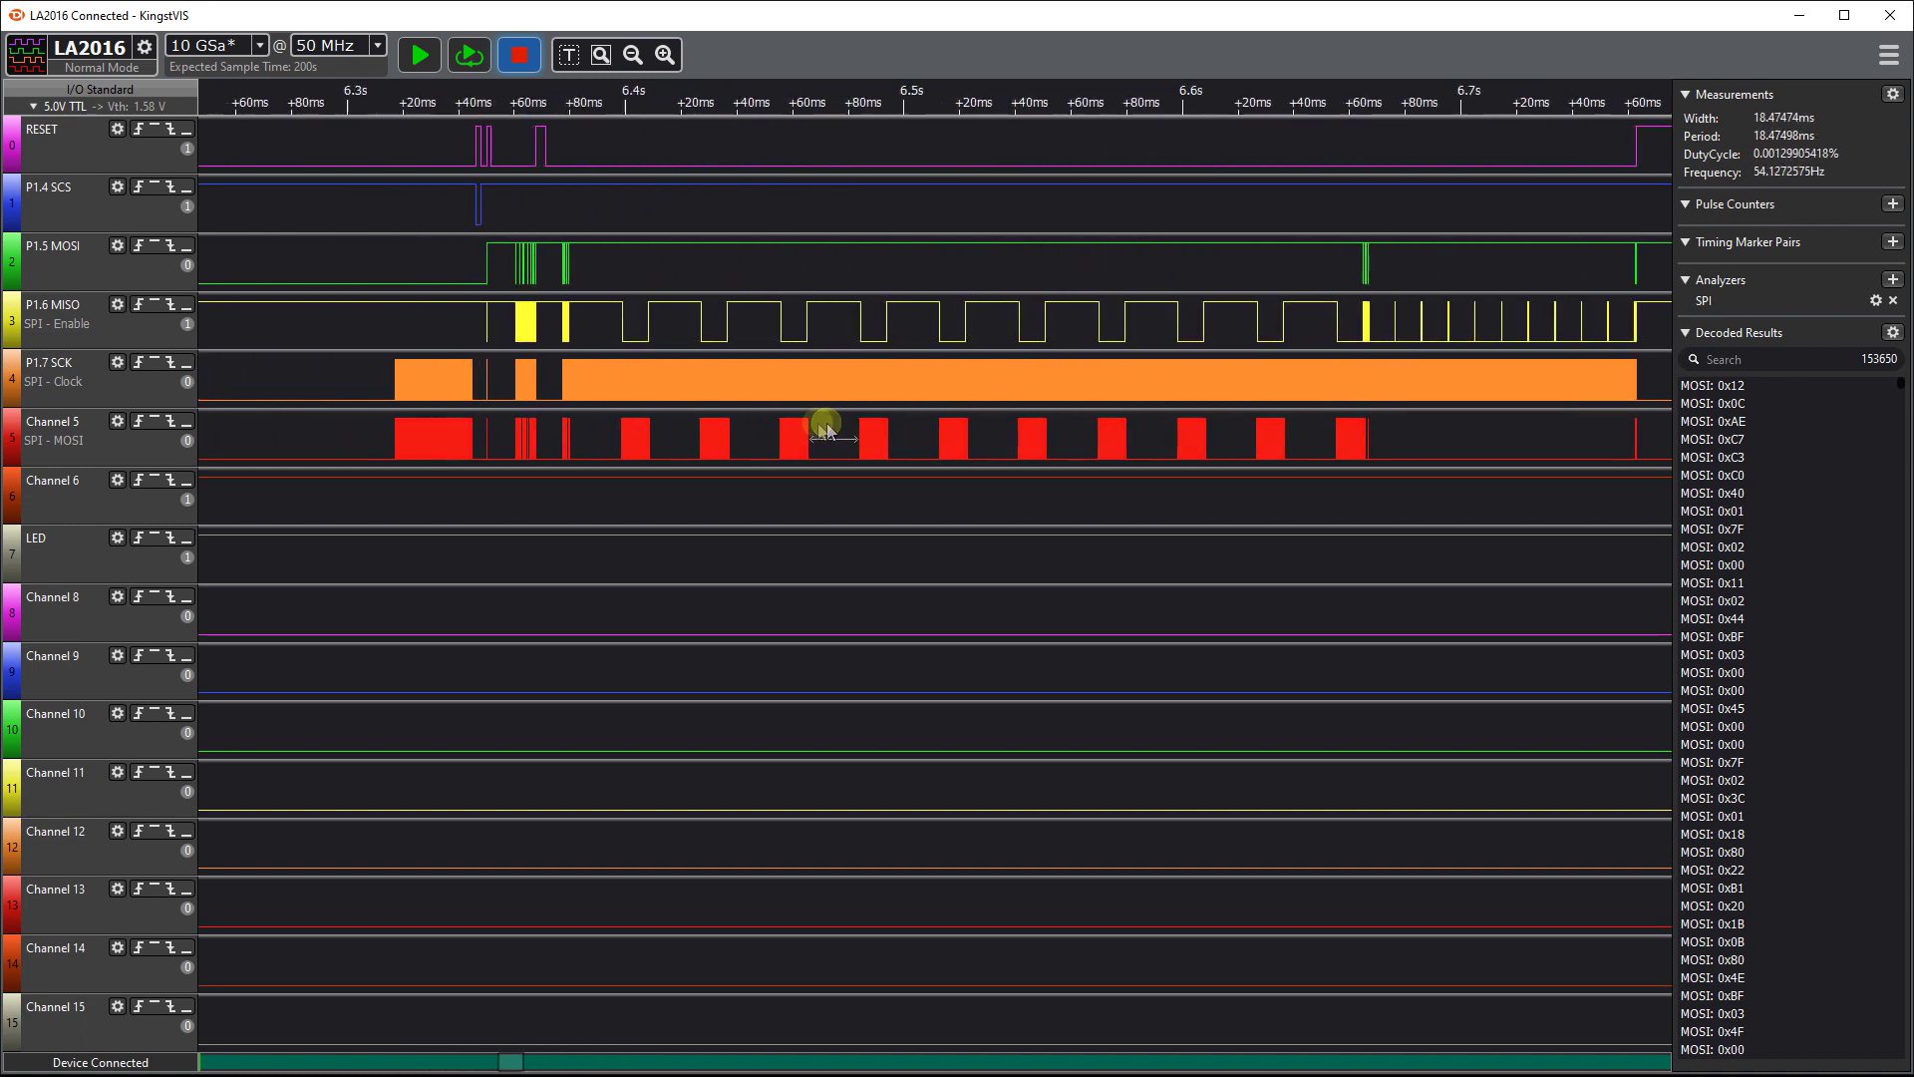
{"action": "scroll", "coordinate": [511, 403], "scroll_direction": "up", "scroll_amount": 5}
{"action": "scroll", "coordinate": [520, 402], "scroll_direction": "up", "scroll_amount": 3}
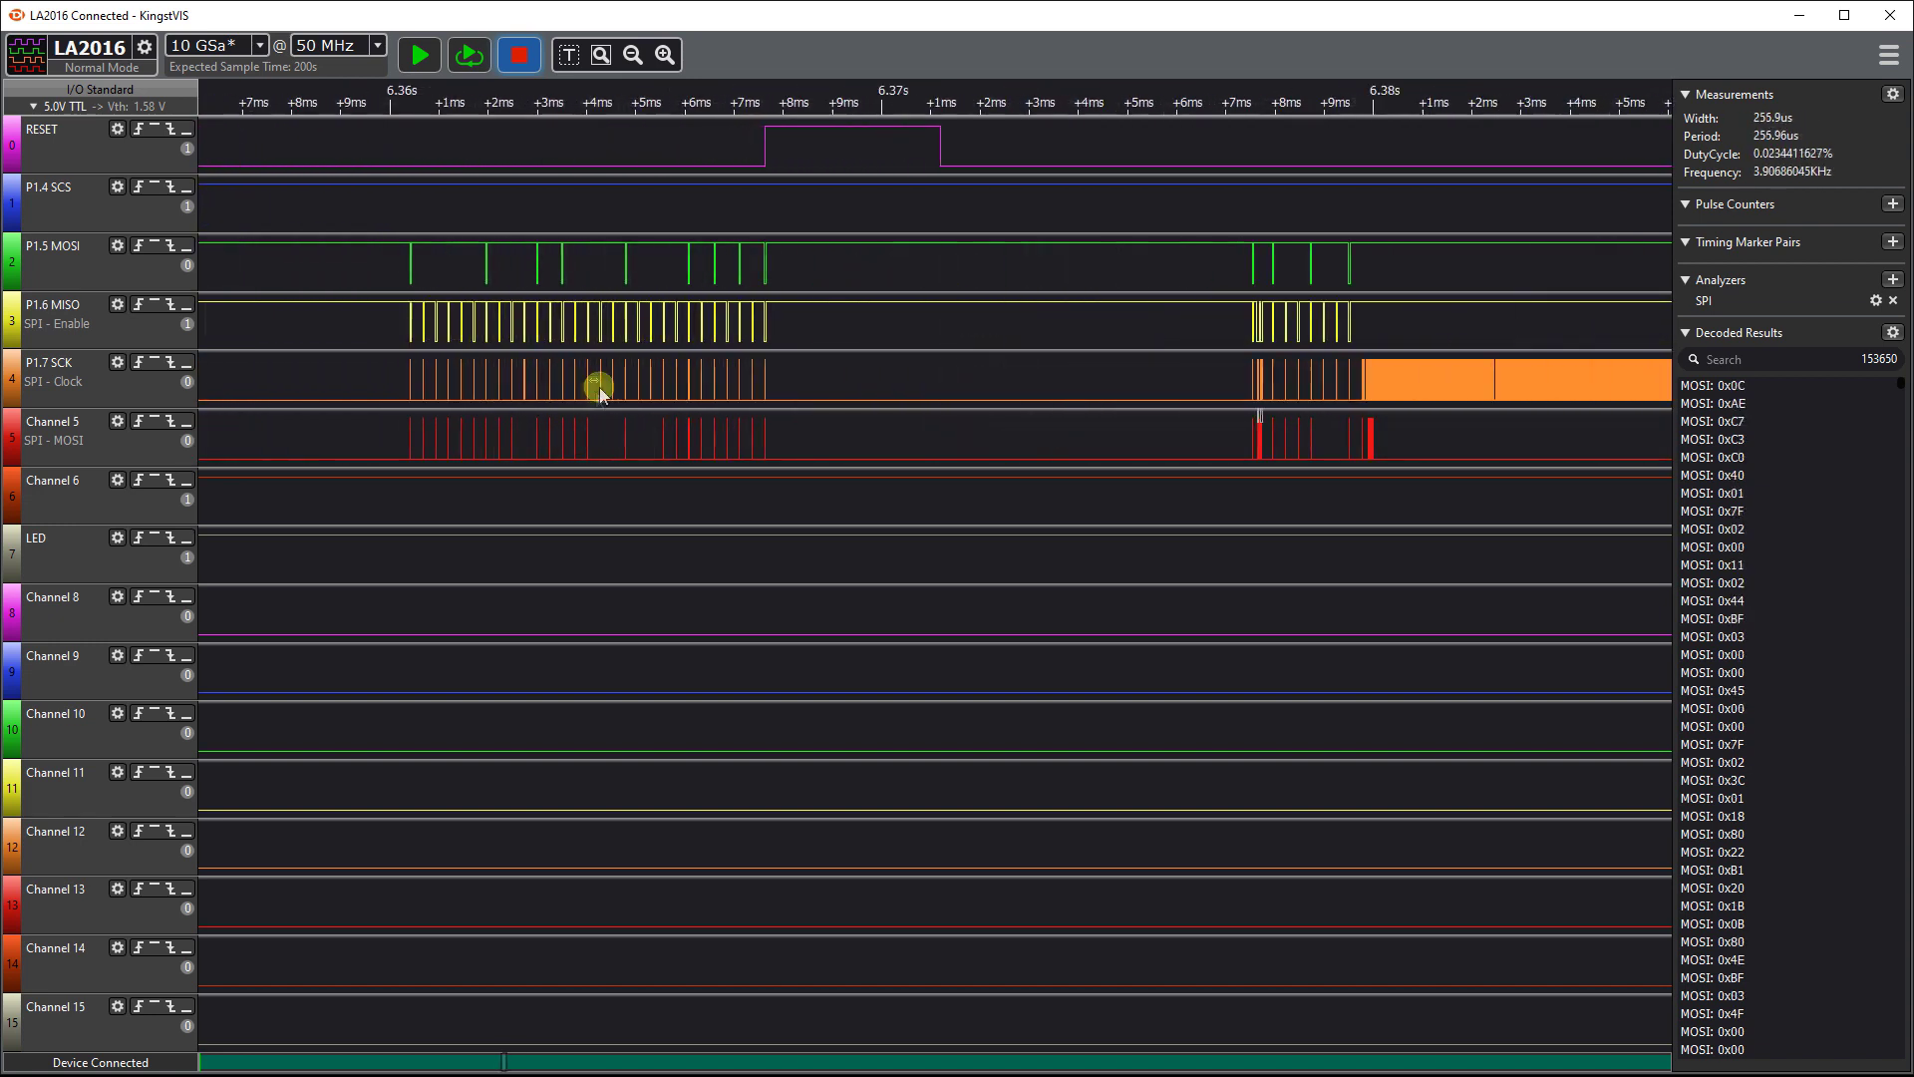